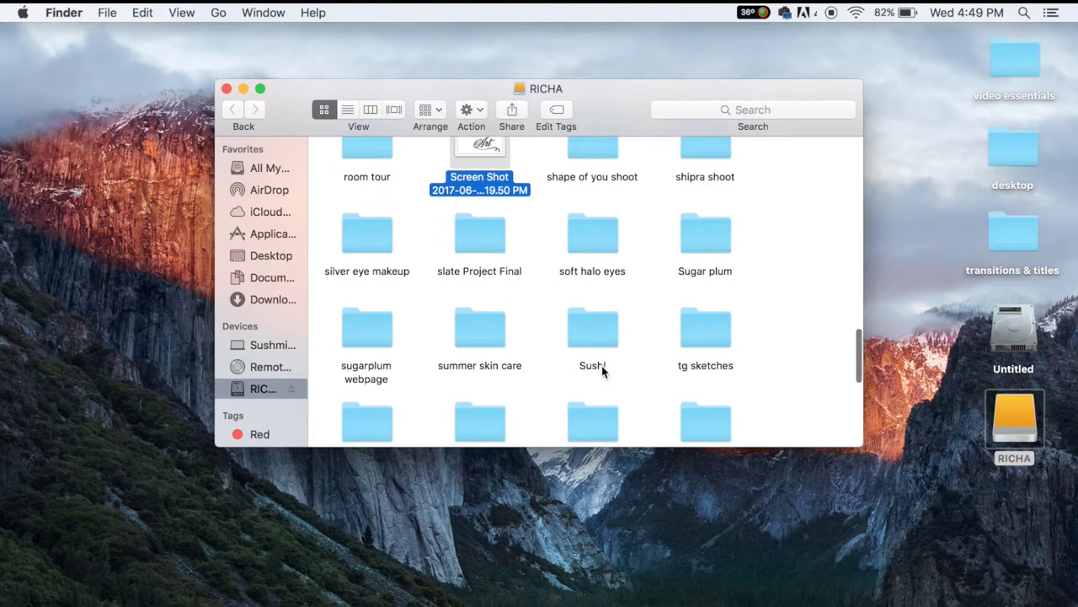
Open the soft halo eyes footage folder and, in Final Cut Pro, create a project named "soft halo eyes".
double_click(580, 248)
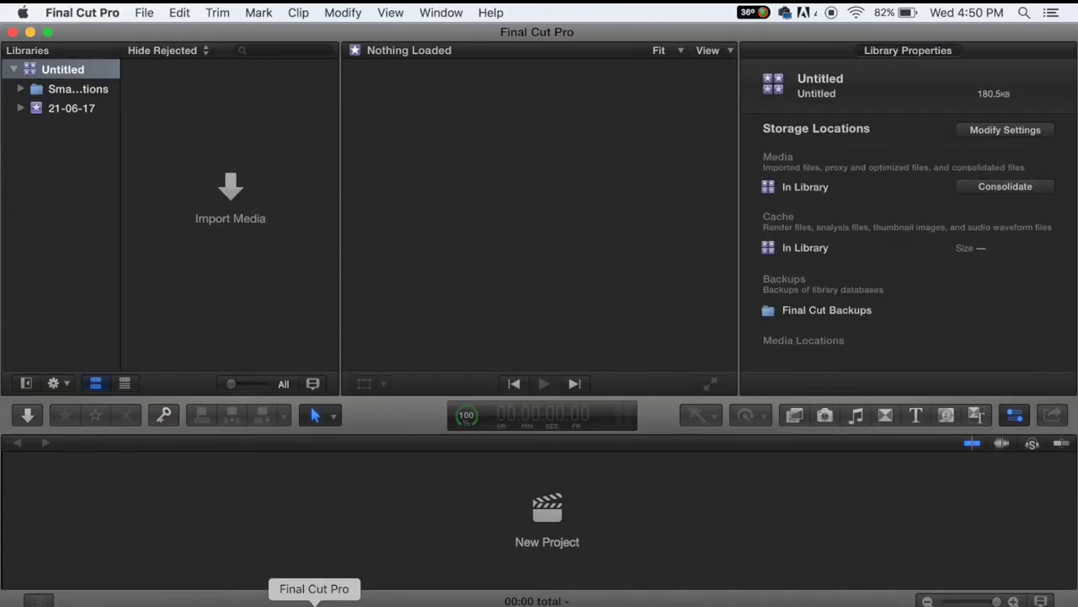
left_click(544, 516)
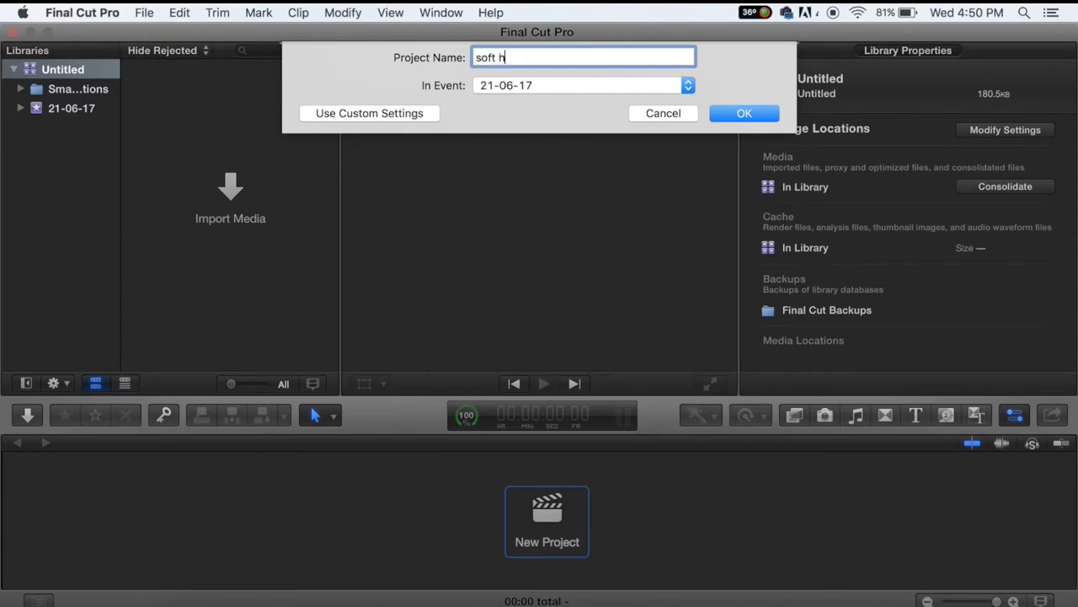
type("soft halo eyes")
key("Return")
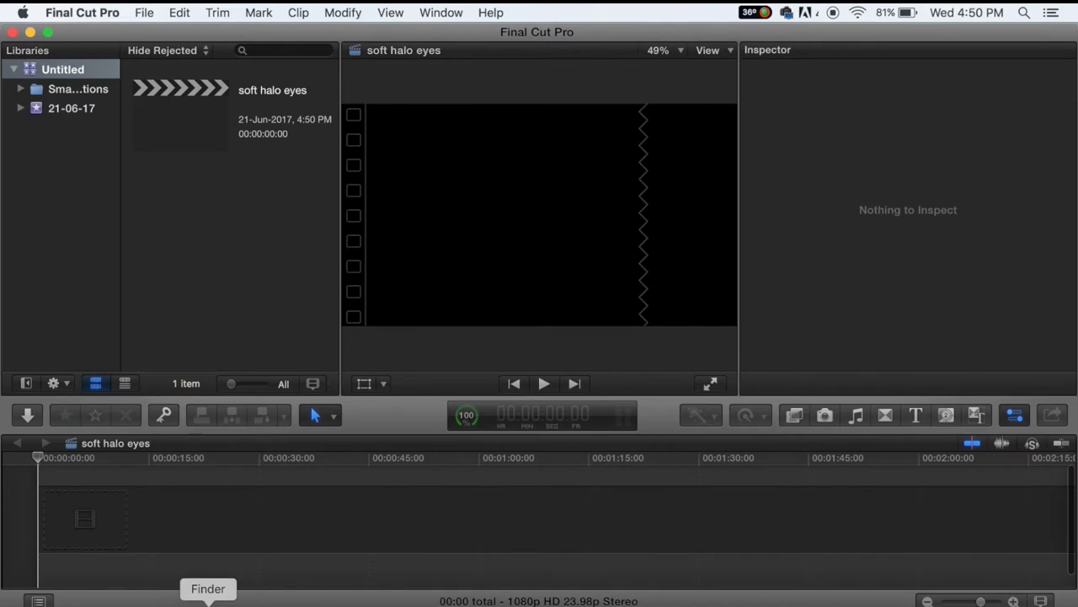
Bring all eight clips, MVI_1209.MOV to MVI_1216.MOV, from the Finder folder into the project's empty timeline.
left_click(226, 589)
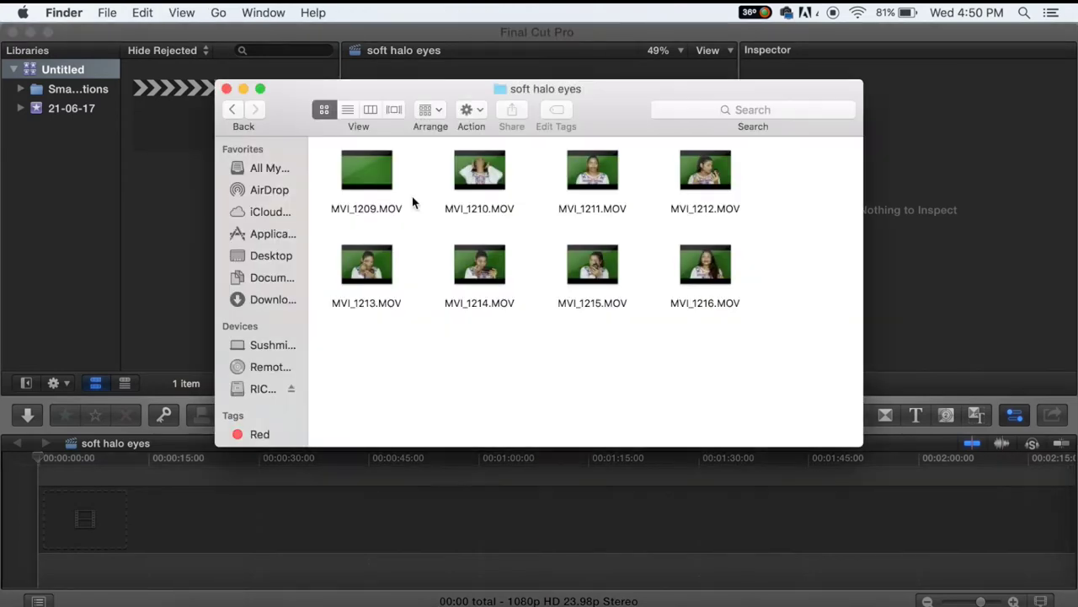
key("super+a")
left_click_drag(352, 166, 246, 477)
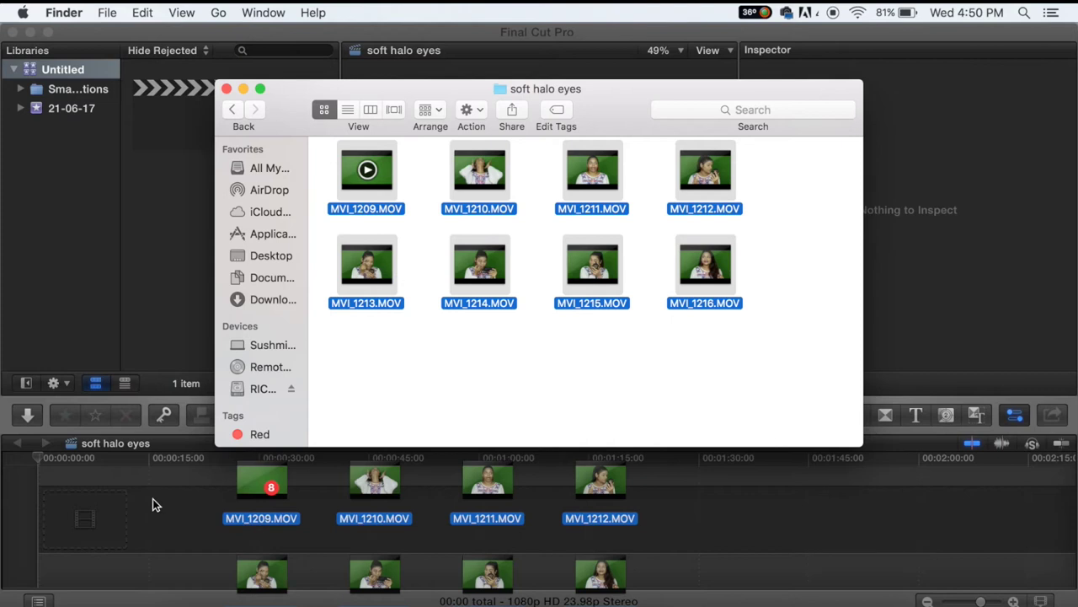
left_click_drag(152, 505, 140, 497)
Delete the first two clips, MVI_1209 and MVI_1210, from the start of the timeline.
left_click(118, 461)
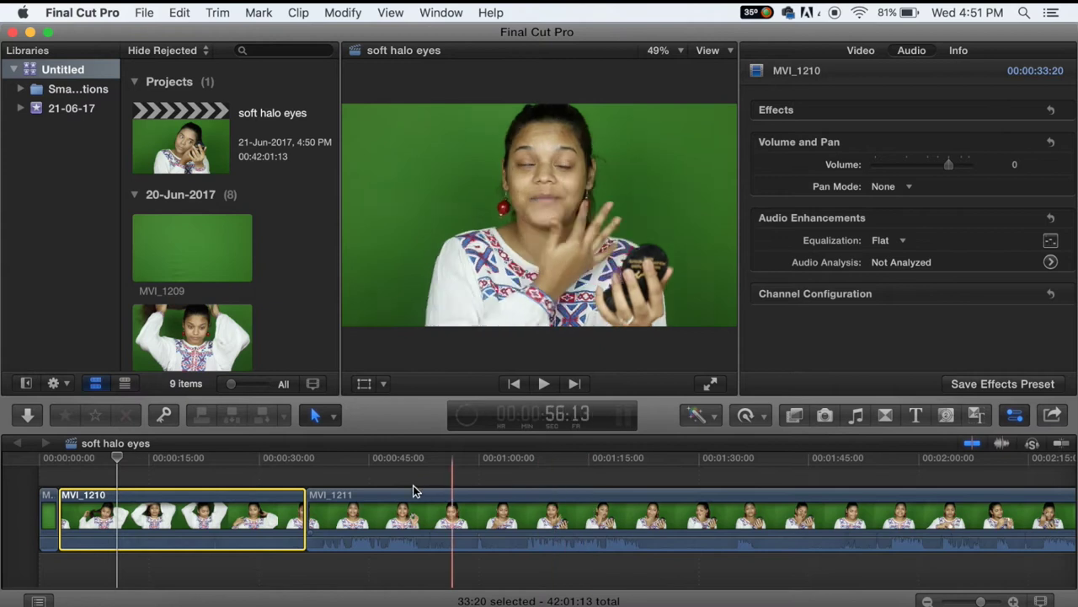
left_click(381, 470)
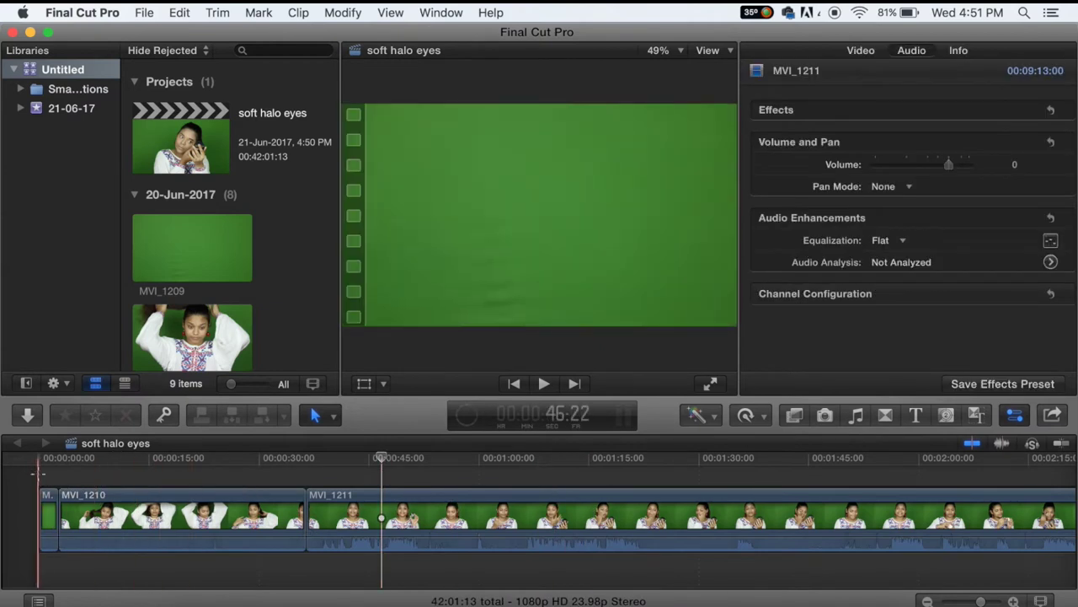
left_click_drag(38, 472, 101, 516)
key("Delete")
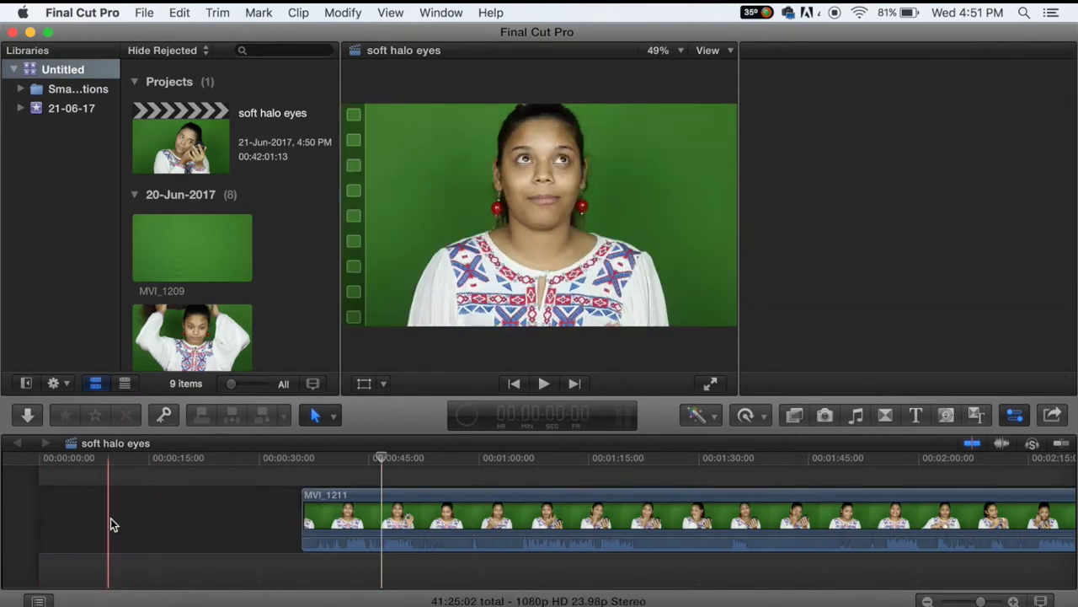
Combine the six remaining clips into one compound clip named "soft halo eyes Clip" in event 21-06-17.
scroll(110, 523, "right", 2)
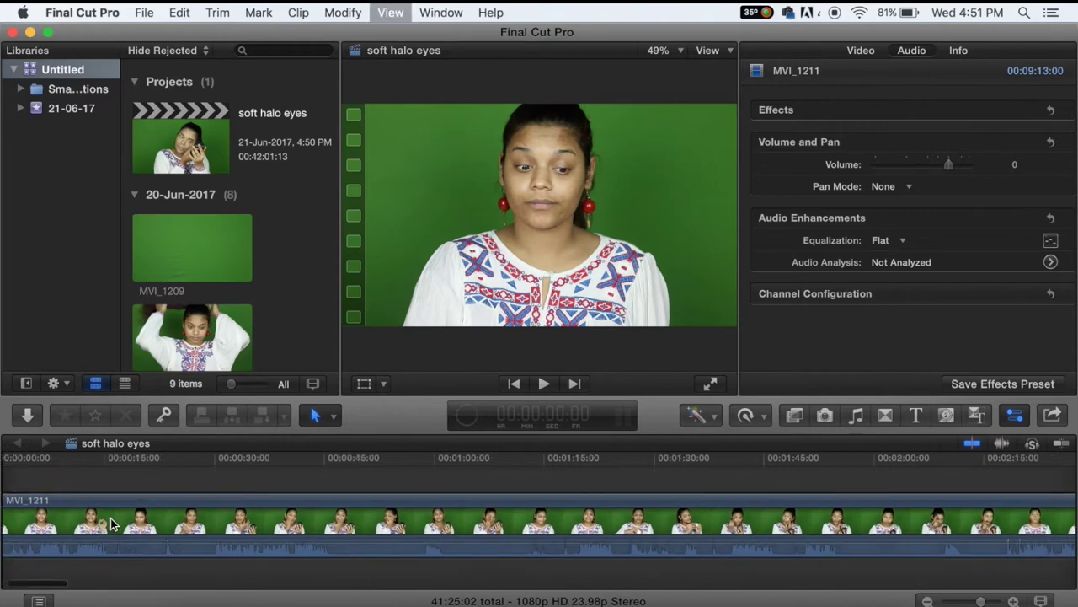
key("super+minus")
key("super+minus")
key("super+minus")
key("super+minus")
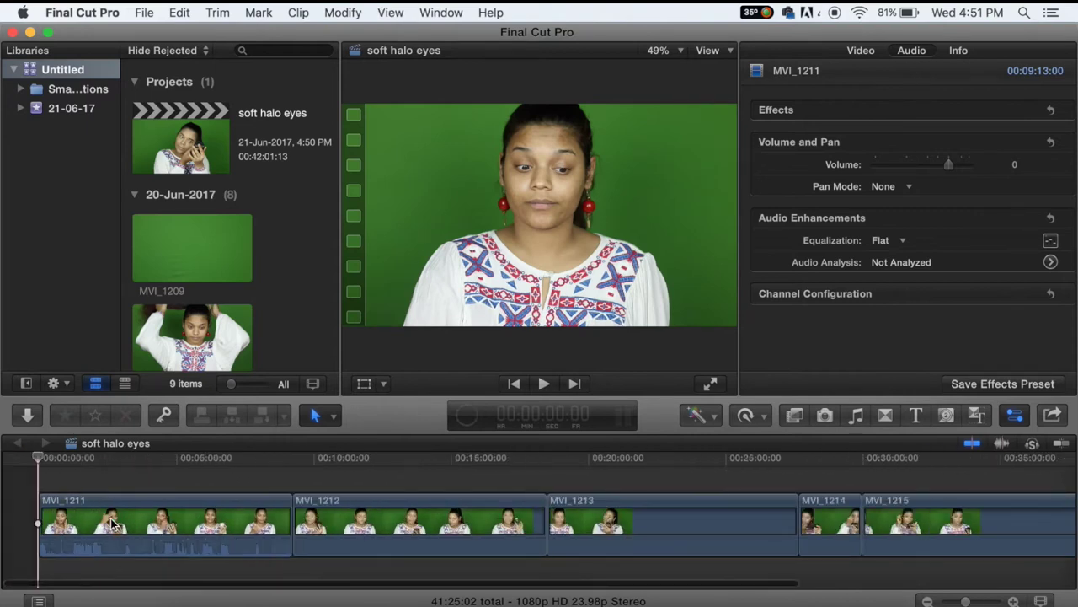
key("super+minus")
left_click_drag(109, 472, 609, 568)
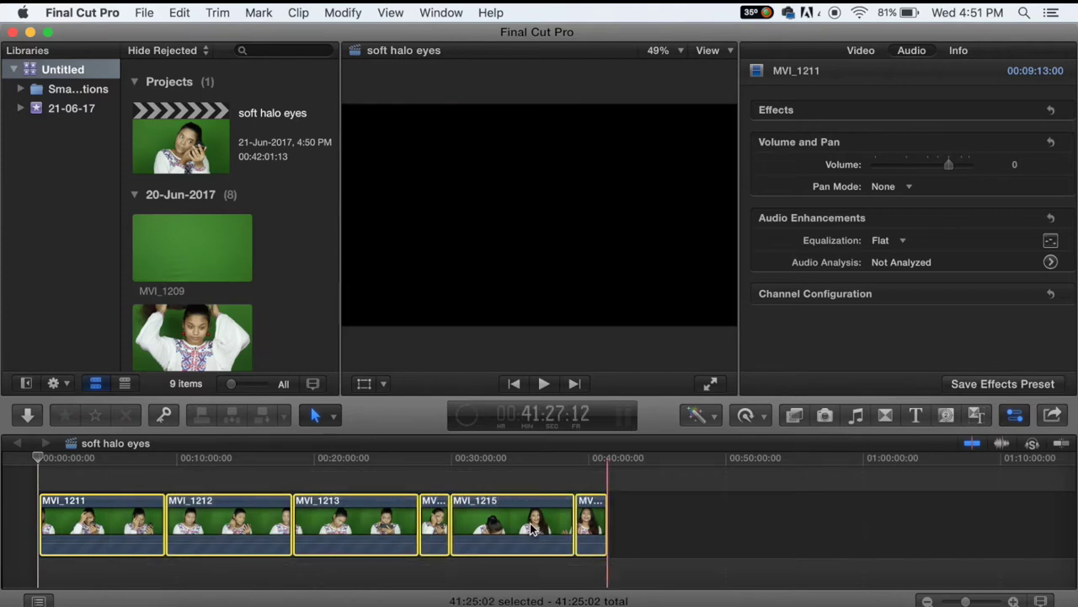
right_click(499, 524)
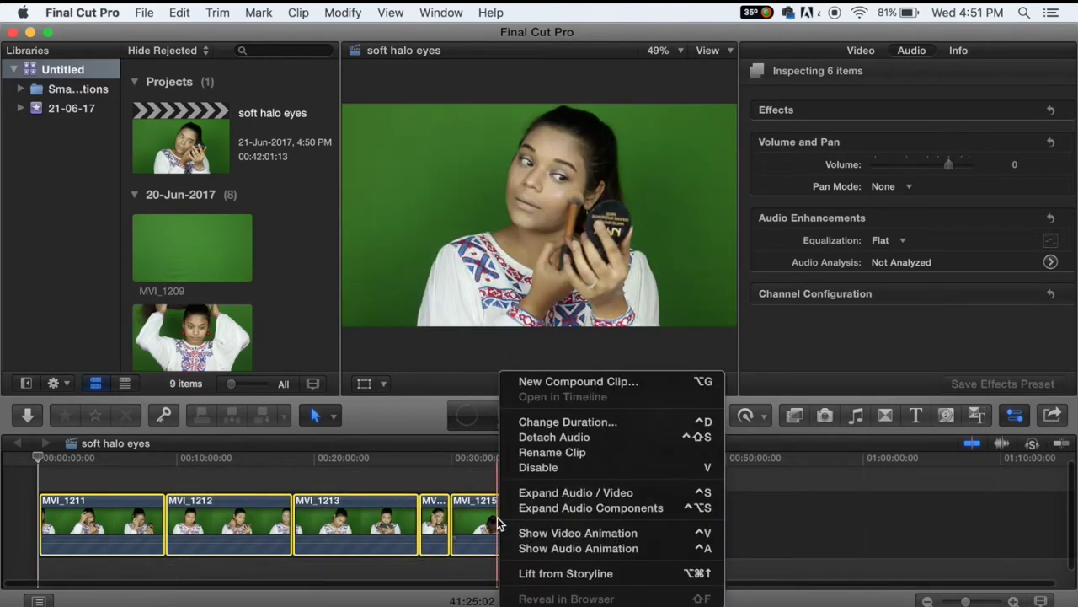
left_click(553, 384)
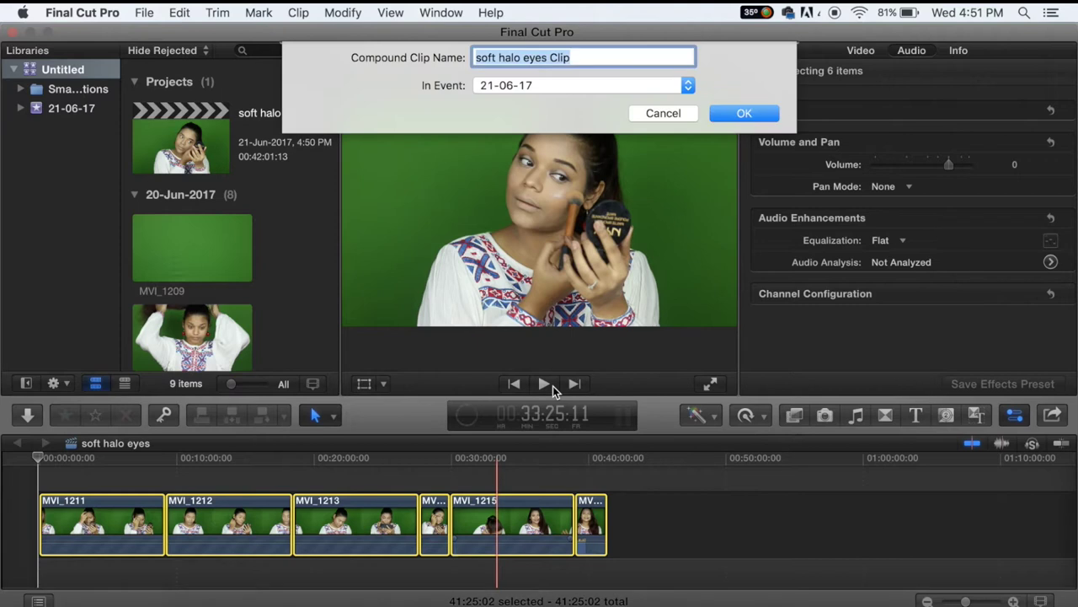
left_click(771, 116)
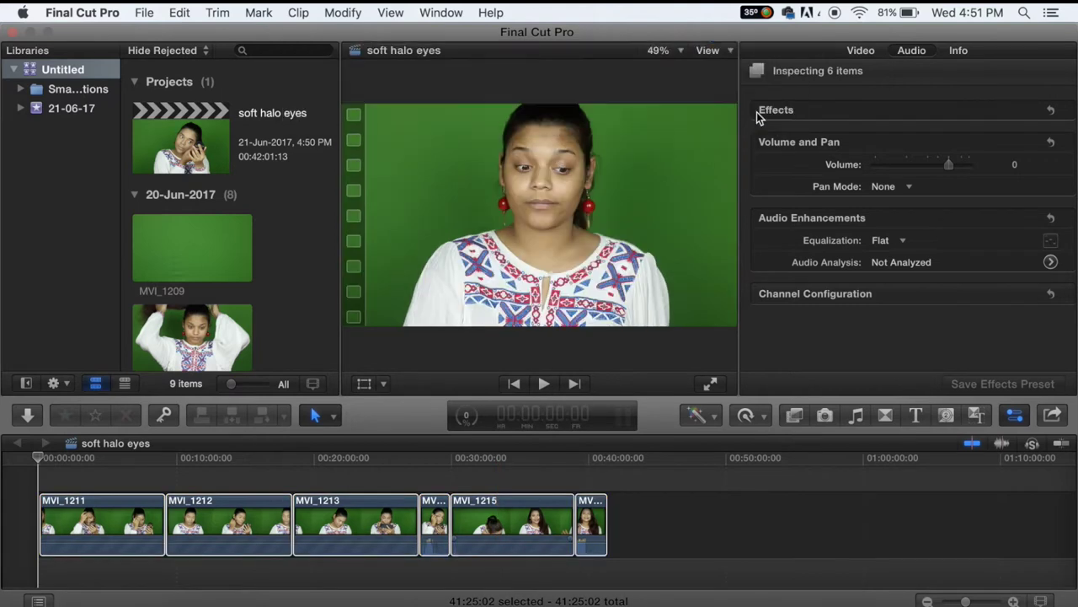
Apply the Keyer effect to the compound clip and check the key at other points of the timeline.
left_click_drag(38, 459, 428, 455)
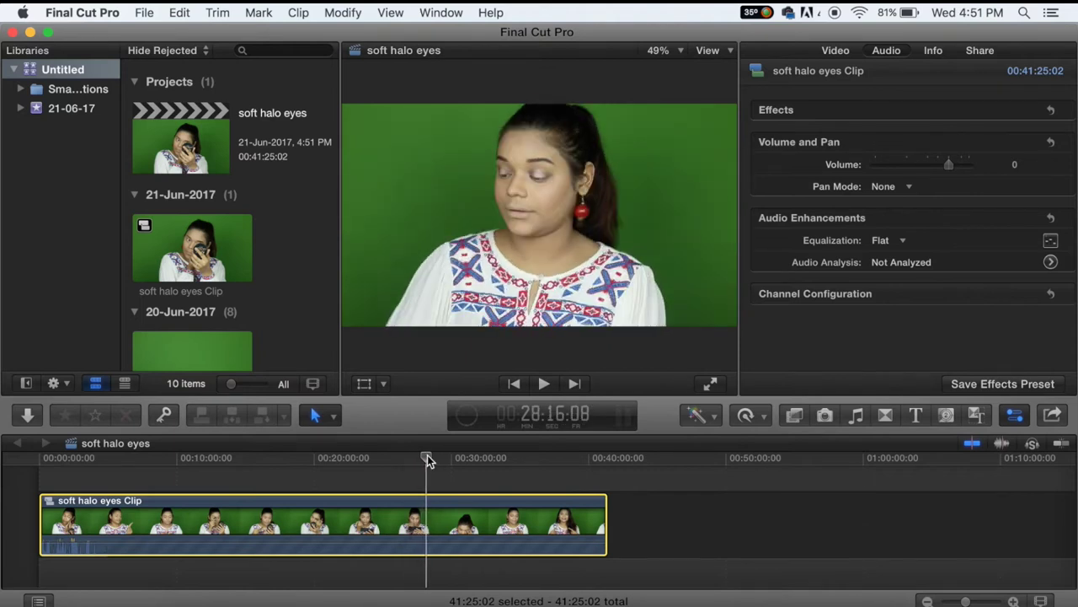
left_click(794, 418)
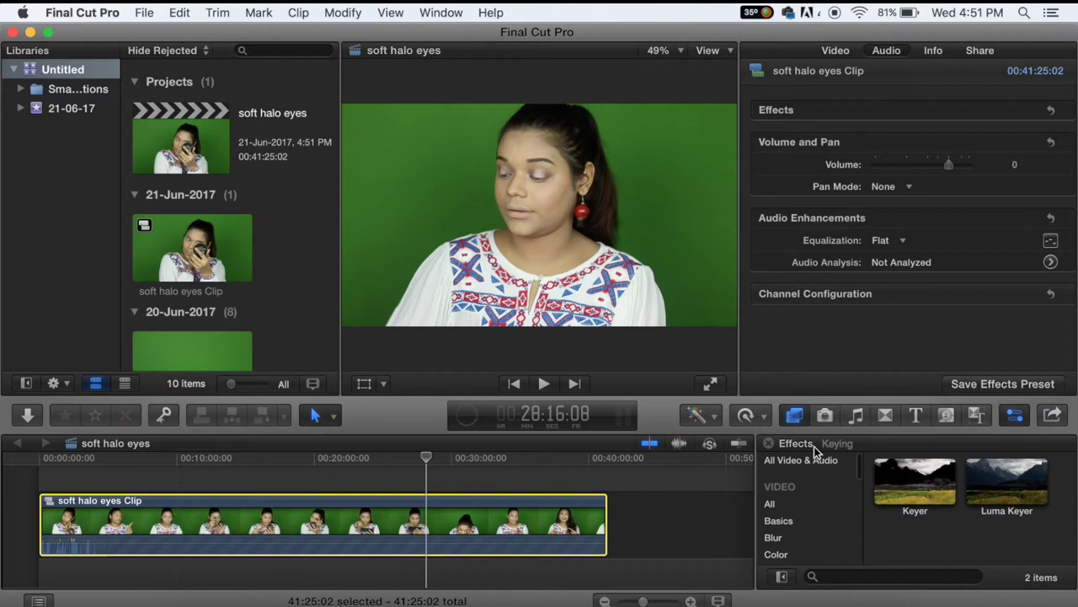
scroll(780, 531, "down", 3)
left_click(781, 532)
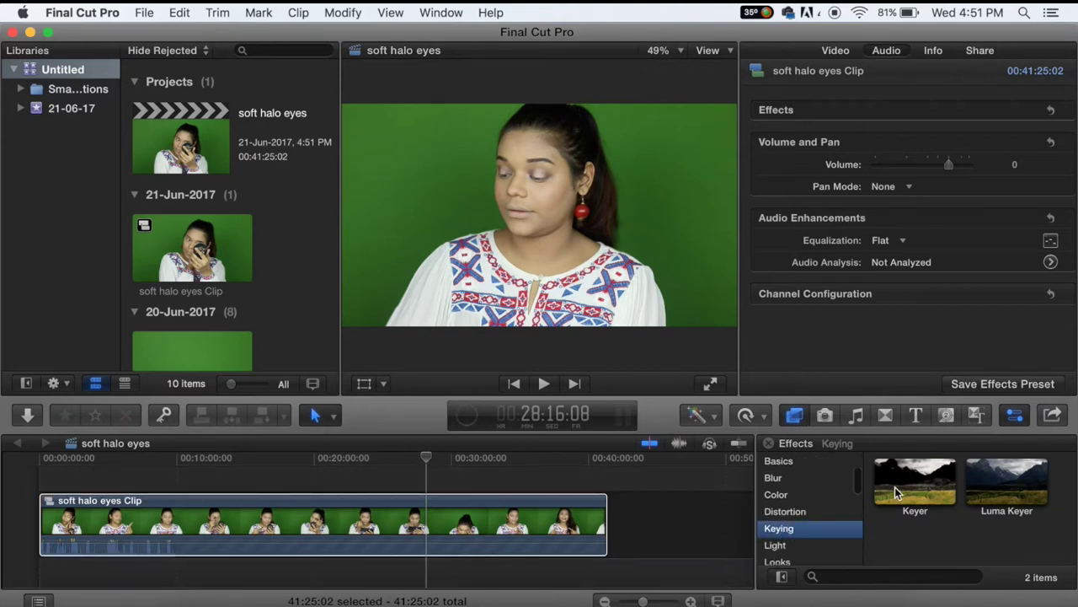
left_click_drag(916, 487, 427, 526)
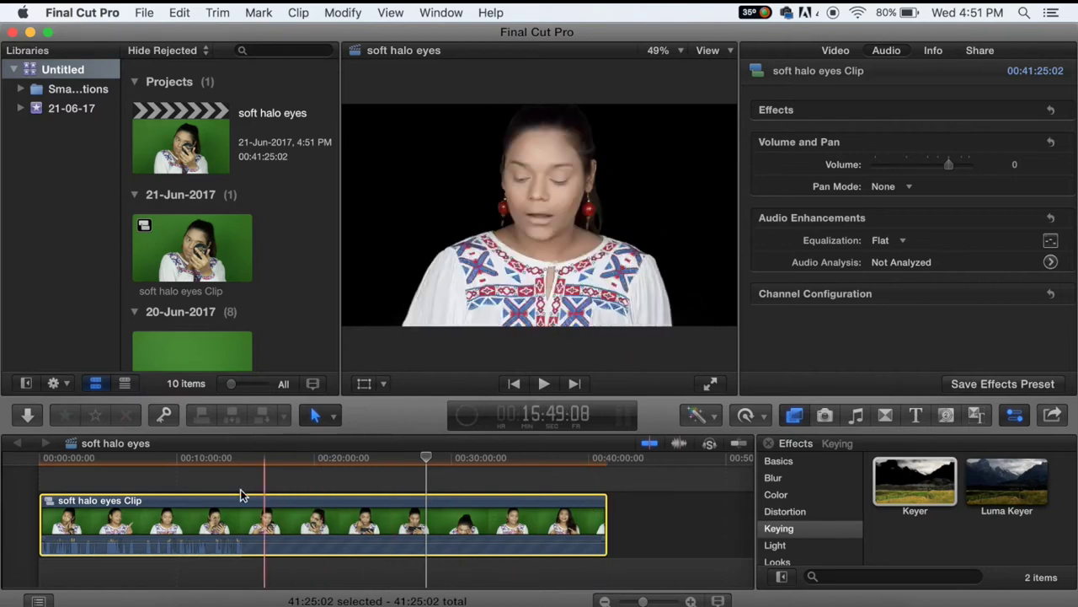
left_click(427, 487)
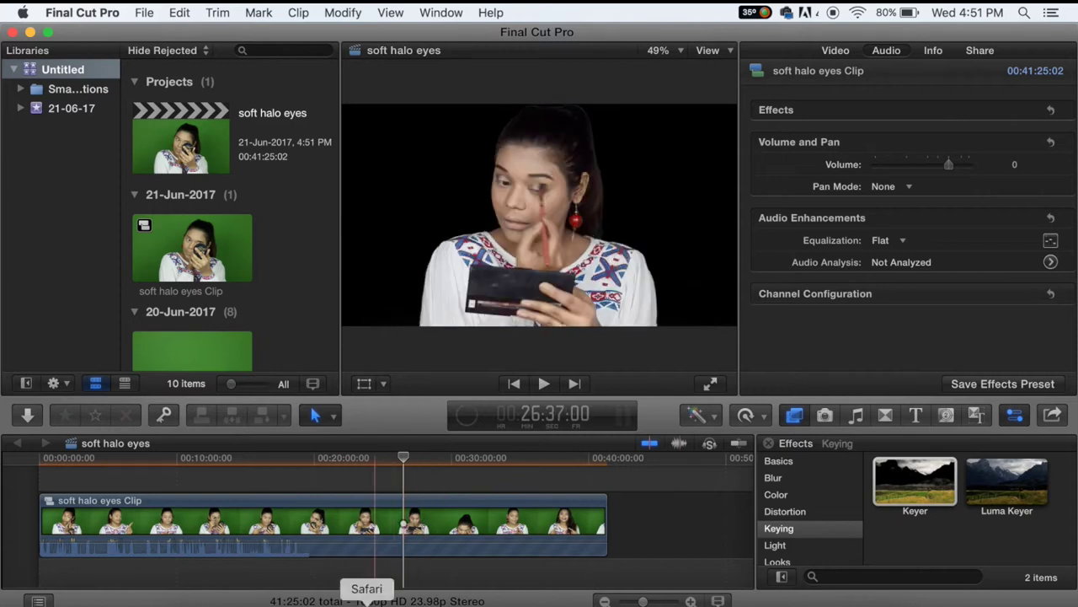
Switch to Safari and search Google Images for "pastel red background".
left_click(367, 600)
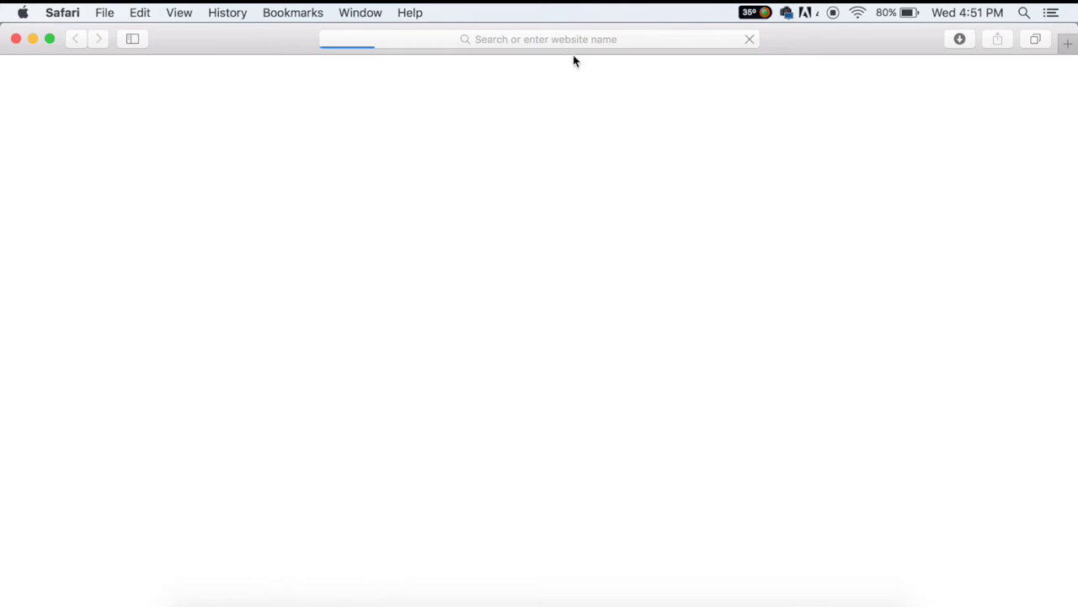
left_click(921, 82)
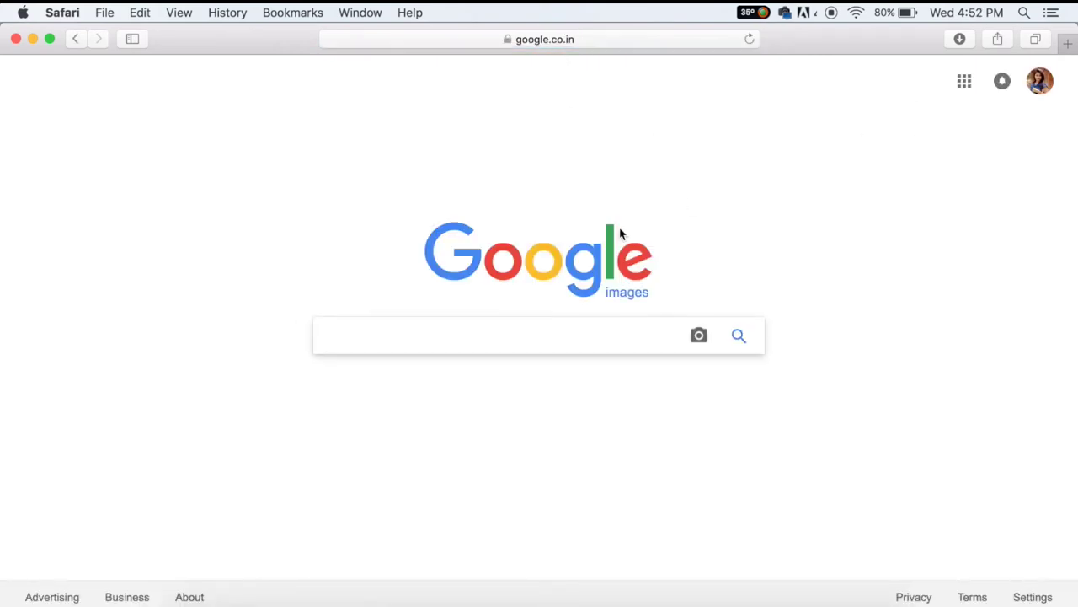
type("pastel red background")
key("Return")
Open a background from the pastel red results and save the image to the desktop.
scroll(368, 284, "down", 5)
left_click(368, 284)
right_click(349, 286)
left_click(410, 497)
key("Return")
Look through the red results and change the image search to "blue background".
scroll(567, 332, "down", 15)
scroll(560, 334, "up", 20)
double_click(161, 97)
key("BackSpace")
key("Return")
scroll(17, 348, "down", 4)
scroll(16, 347, "up", 5)
double_click(157, 91)
type("blue")
key("Return")
Open the teal textured background among the blue results and save it to the desktop.
scroll(649, 484, "down", 4)
left_click(982, 213)
right_click(446, 283)
left_click(498, 506)
key("Return")
Open the bright blue gradient background from the results and save it to the desktop.
scroll(513, 345, "down", 3)
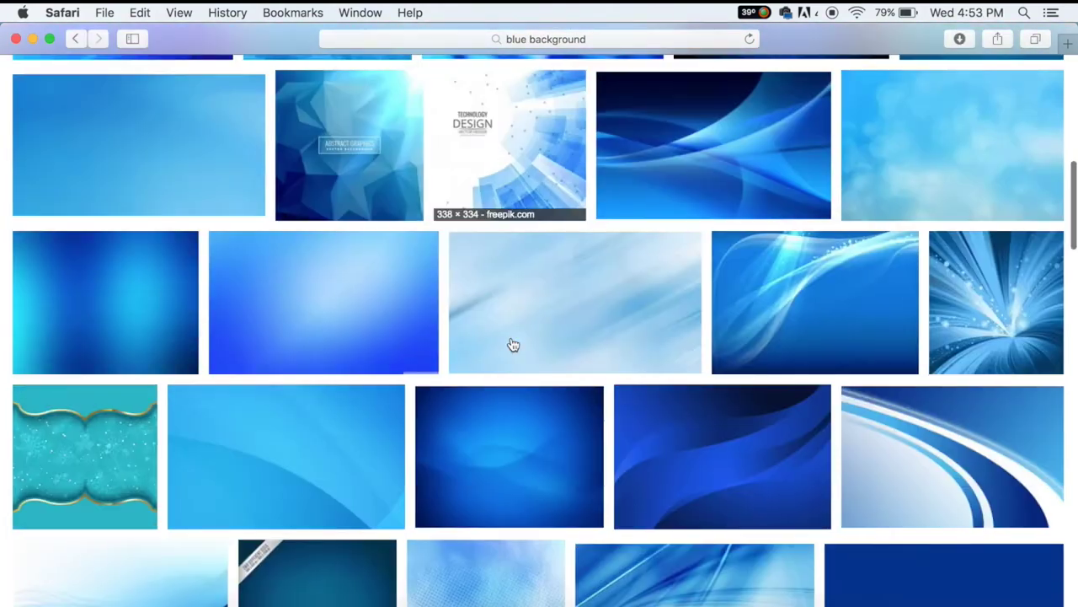
left_click(413, 344)
right_click(420, 405)
left_click(503, 497)
key("Return")
Return to Final Cut Pro and place the teal blue-background image from the Desktop folder beneath the compound clip at about 26:25.
left_click(313, 603)
left_click(211, 603)
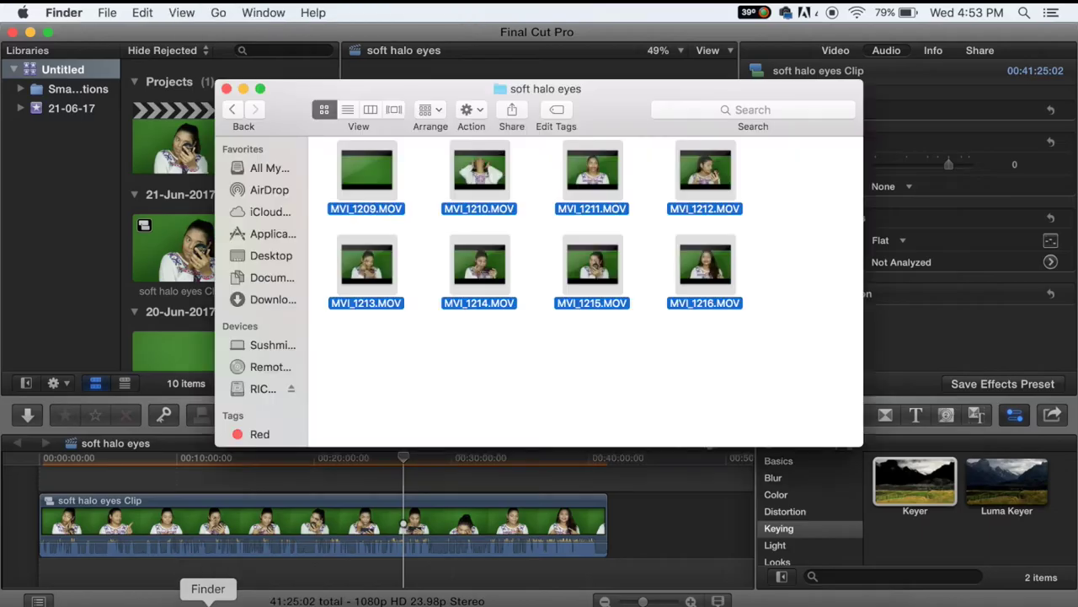
left_click(261, 254)
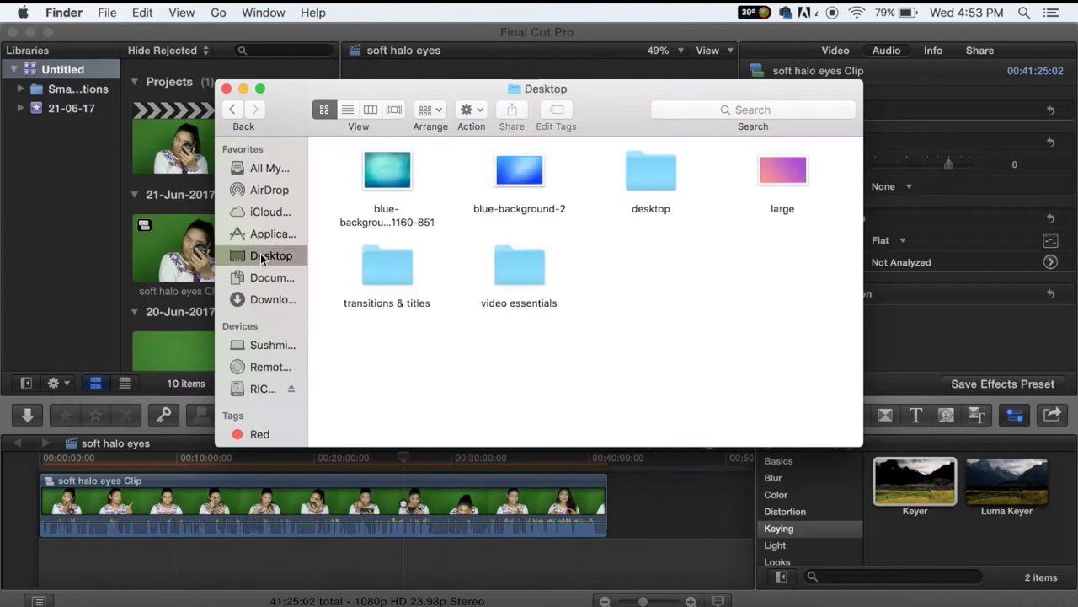
left_click_drag(386, 165, 404, 548)
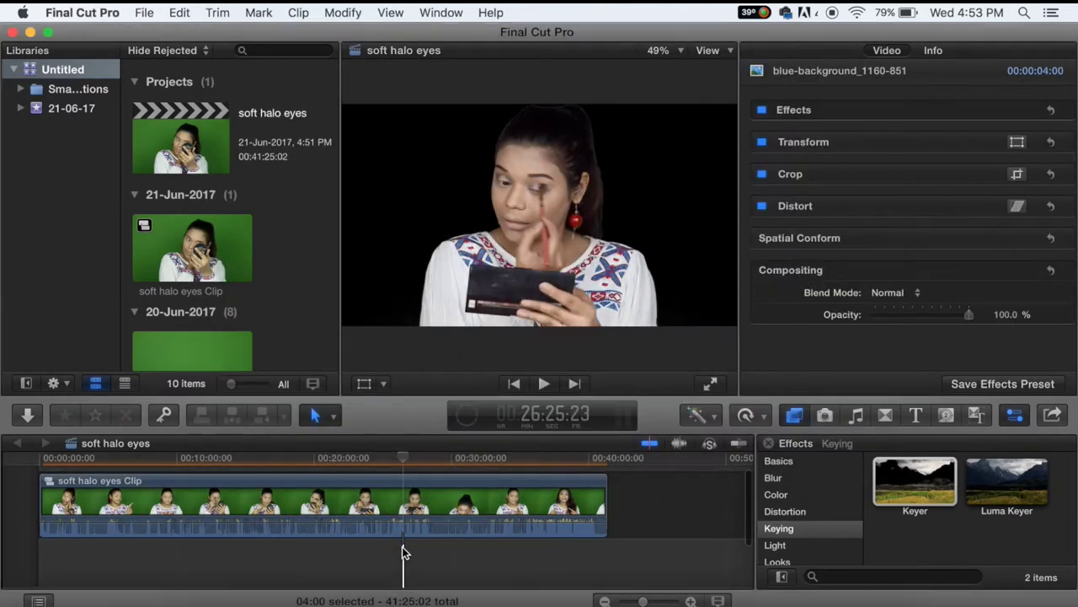
Extend the background image beneath the compound clip to a duration of about 38 seconds.
key("super+equal")
key("super+equal")
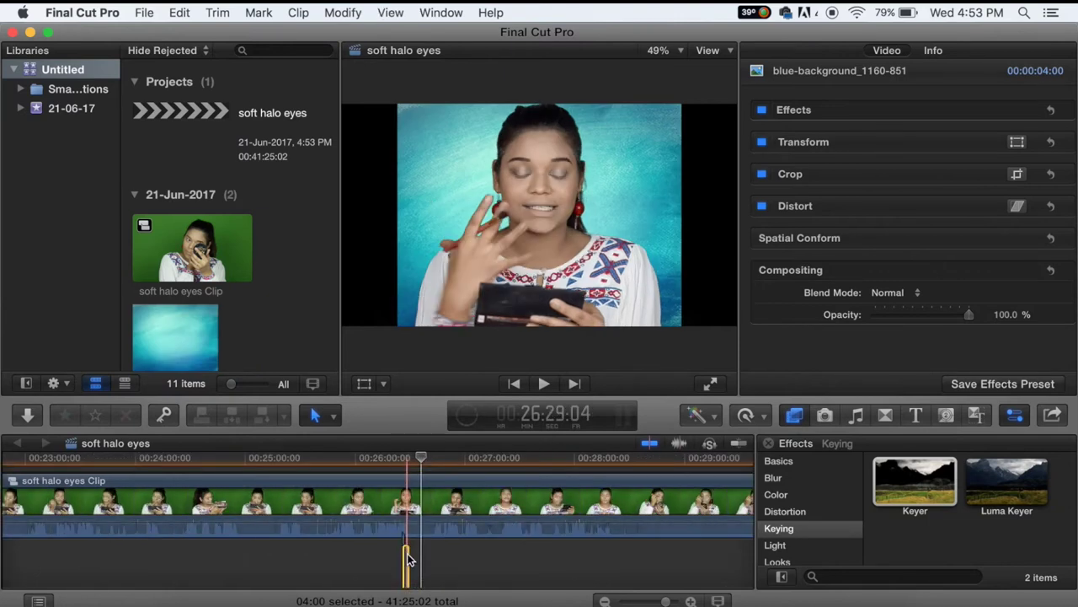
key("super+equal")
key("super+equal")
left_click_drag(411, 557, 666, 558)
left_click(490, 481)
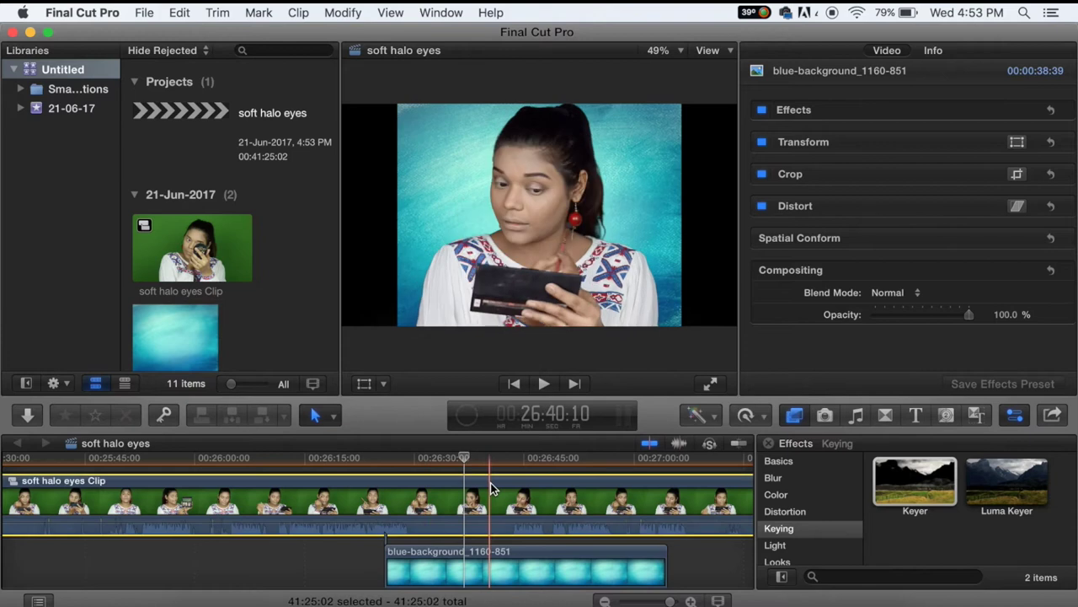
Transform the background image by stretching its width to about 143% so it fills the frame.
left_click(531, 560)
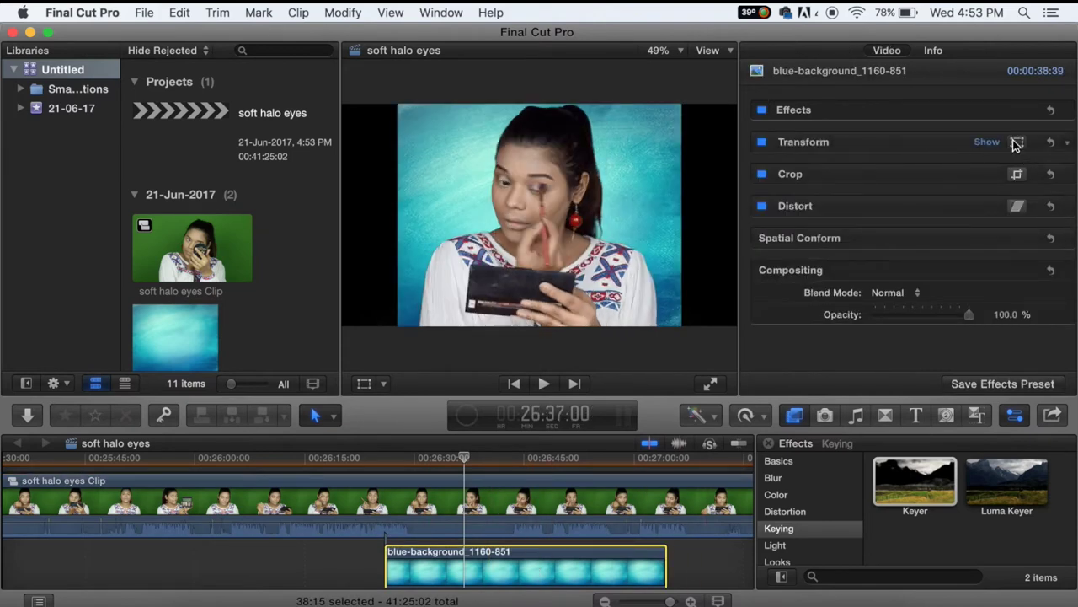
left_click(1017, 142)
left_click_drag(685, 215, 743, 217)
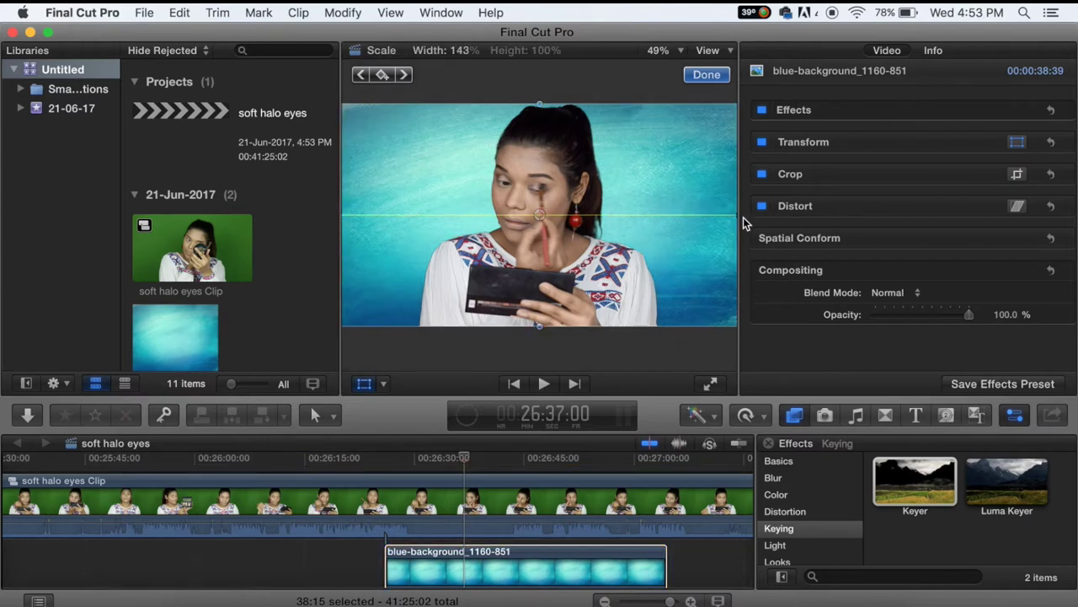
key("super+minus")
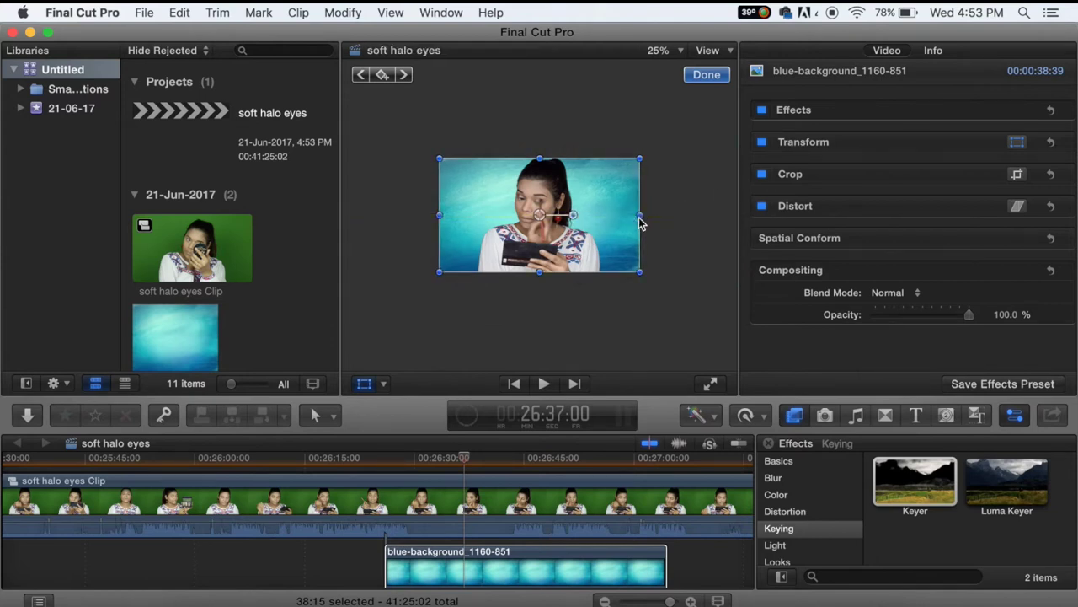
left_click(695, 74)
left_click(661, 51)
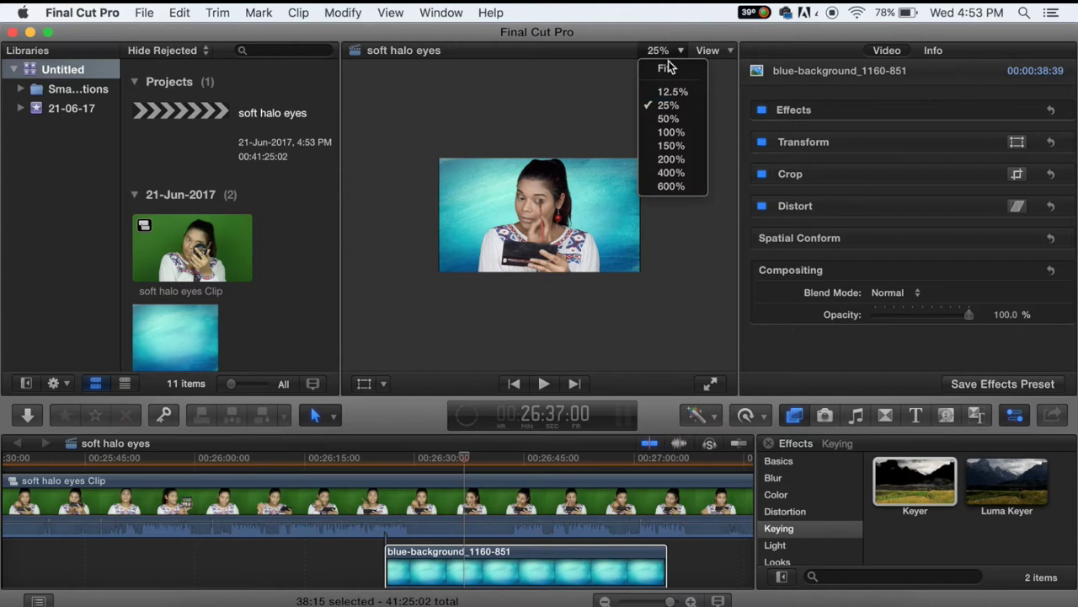
left_click(681, 122)
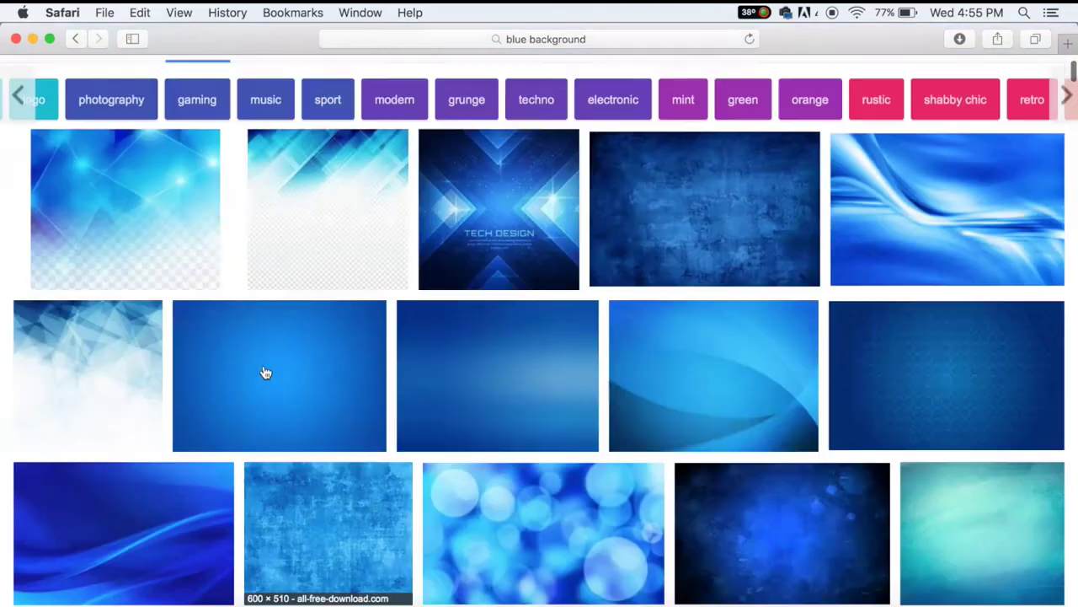
Search Google Images in Safari for "blue printed background" and examine the results for a suitable patterned backdrop.
type("print  background")
key("Return")
type("ed")
key("Return")
scroll(539, 337, "down", 20)
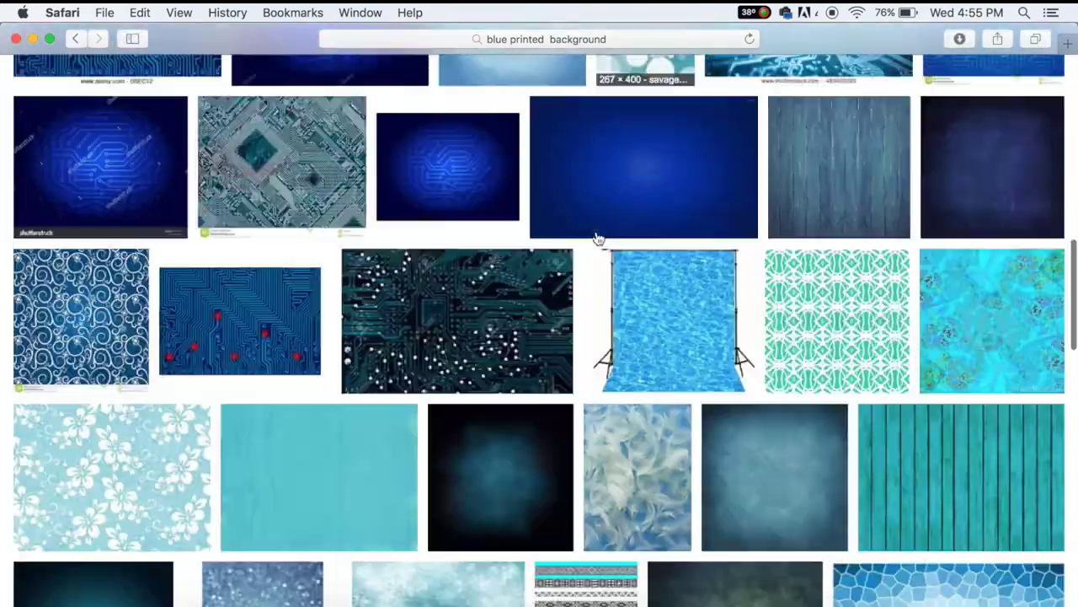
scroll(597, 239, "down", 15)
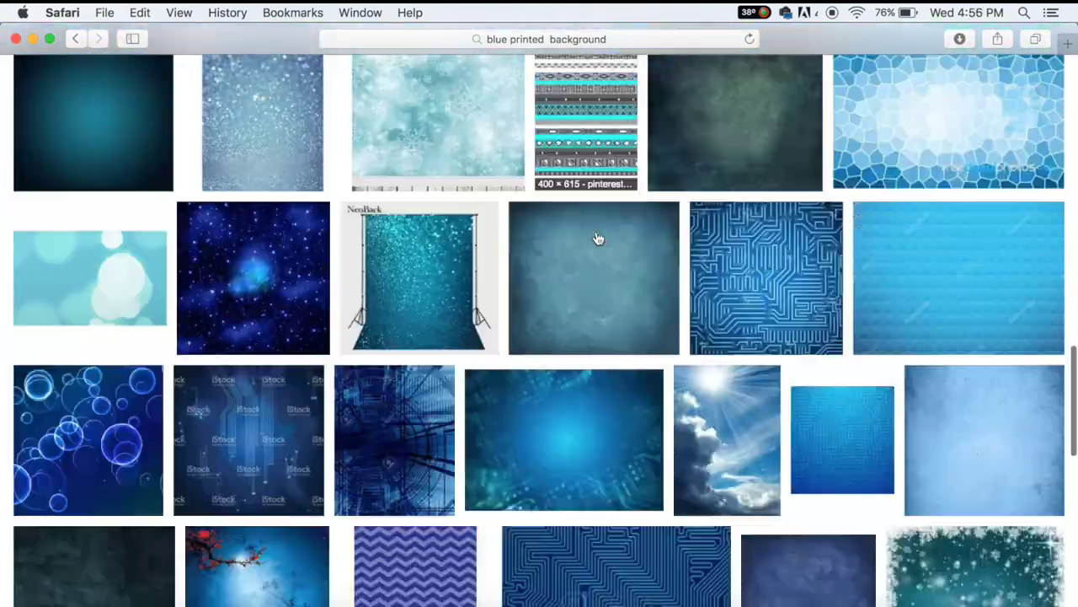
left_click(390, 481)
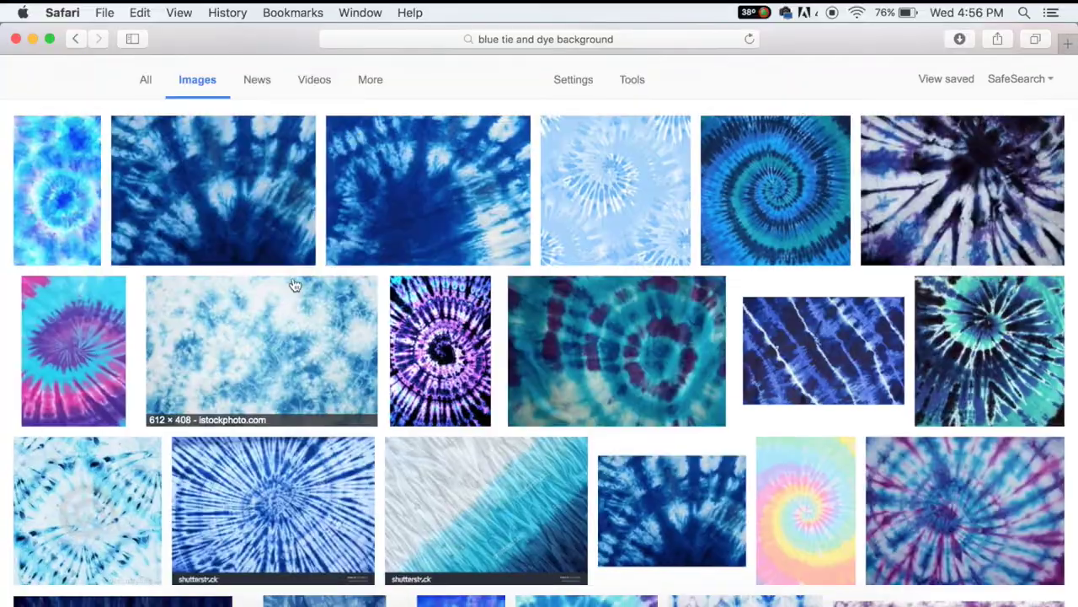
Open a light-blue tie-dye image from the Google Images results for "blue tie and dye background".
left_click(56, 187)
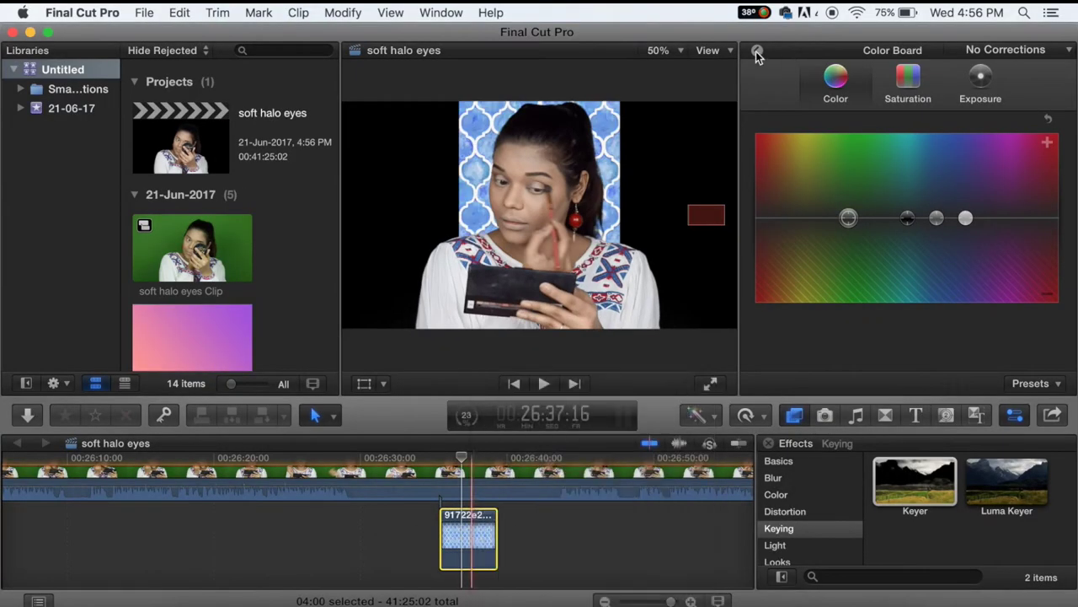
Transform the blue patterned background image in Final Cut Pro by rotating it to about -88° and enlarging it until it fills the frame.
left_click(757, 50)
left_click(1017, 141)
left_click_drag(572, 217, 540, 251)
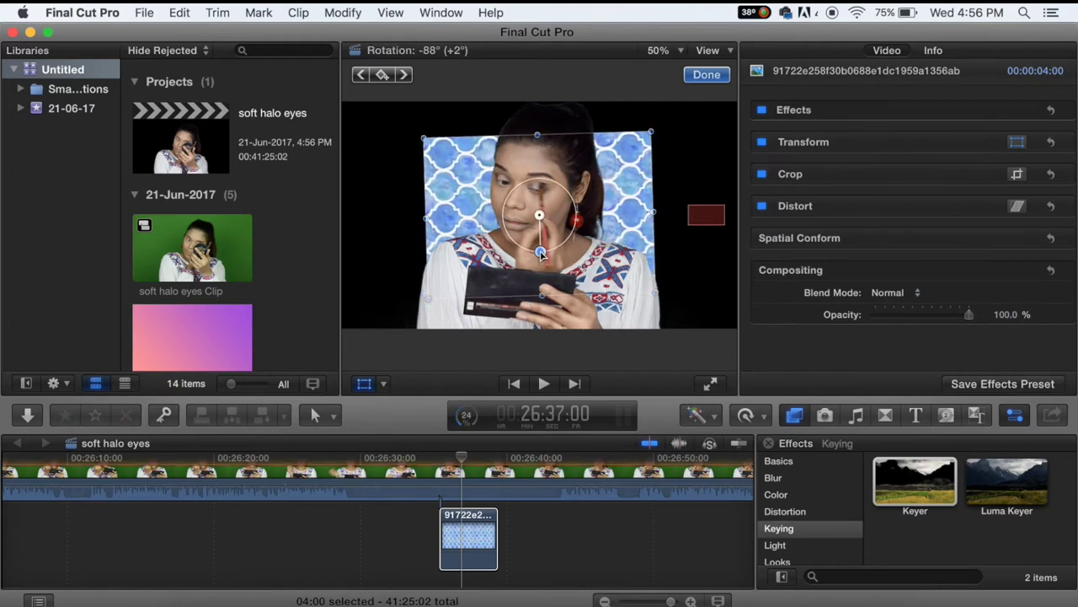
left_click_drag(654, 135, 723, 85)
left_click_drag(356, 219, 337, 212)
left_click(660, 50)
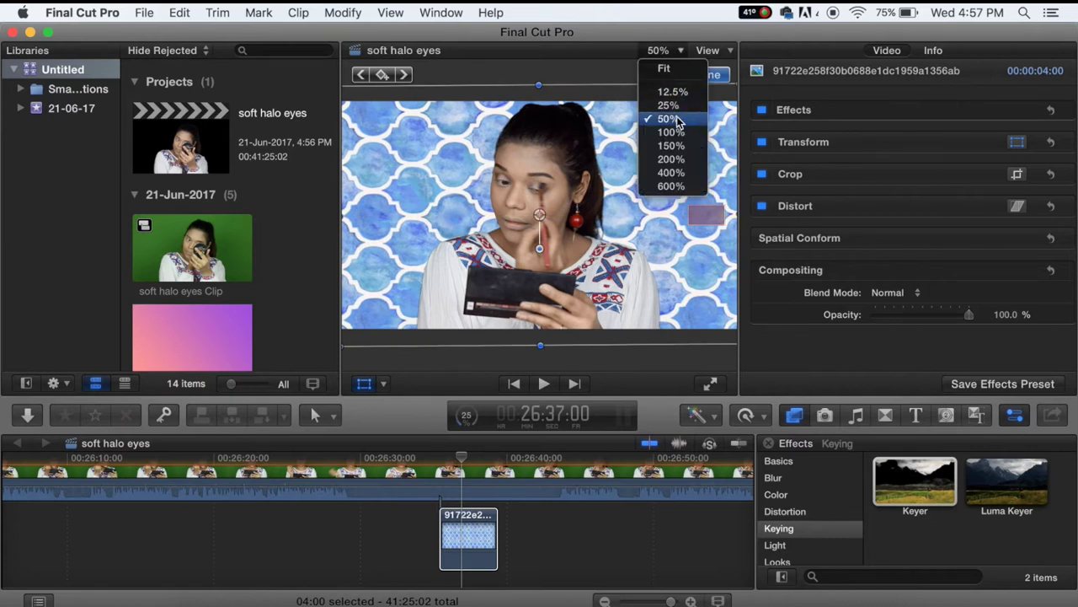
left_click(673, 91)
left_click(660, 51)
left_click(669, 105)
left_click(707, 74)
left_click(660, 50)
left_click(679, 120)
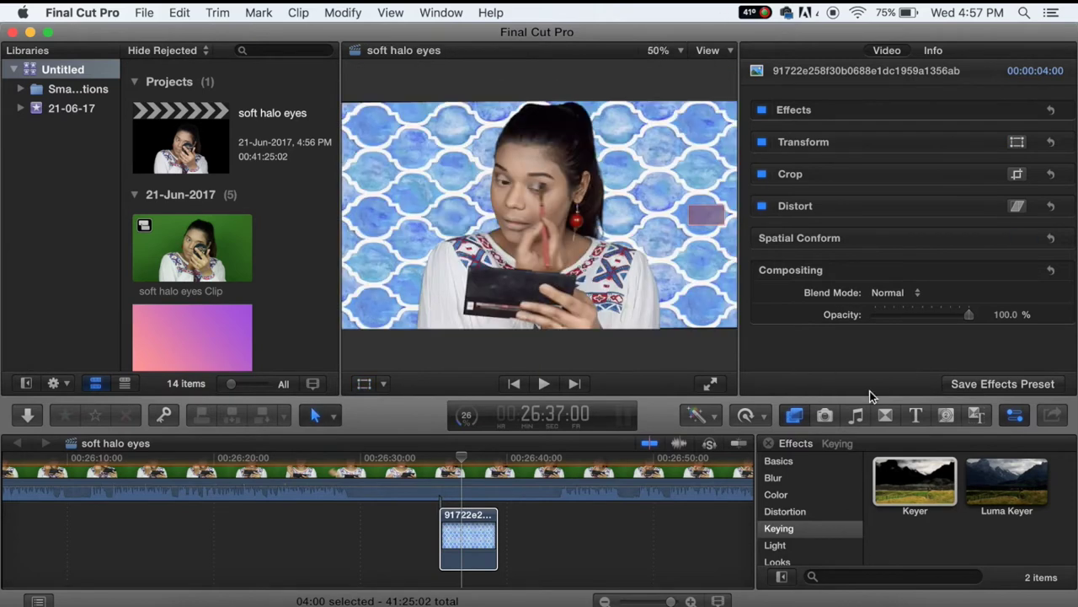
Apply the Gaussian blur effect to the patterned background image and set its Amount to 6.79.
scroll(797, 528, "down", 5)
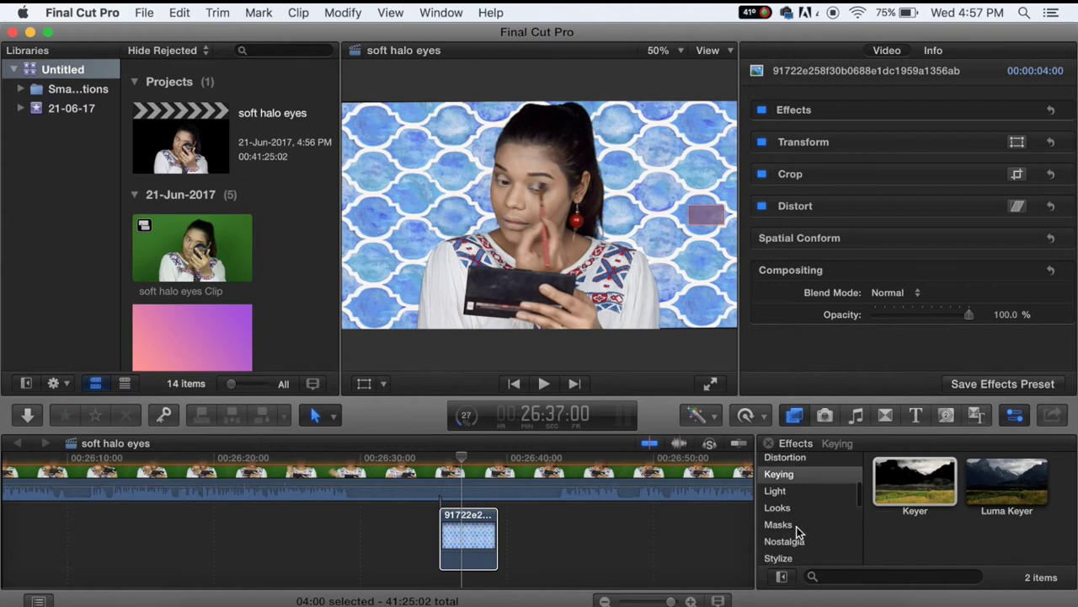
scroll(787, 544, "up", 5)
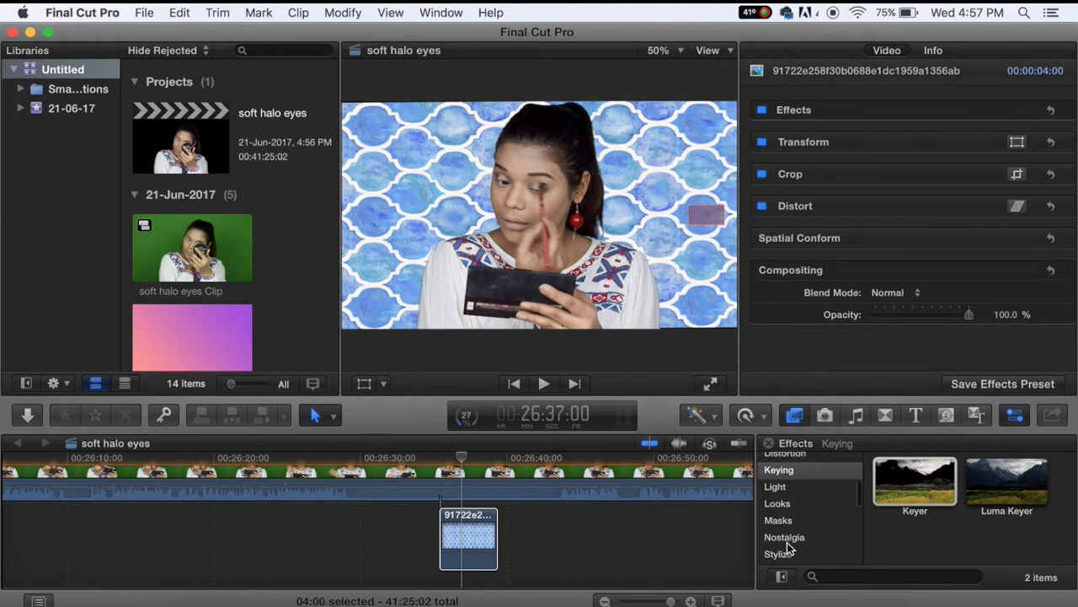
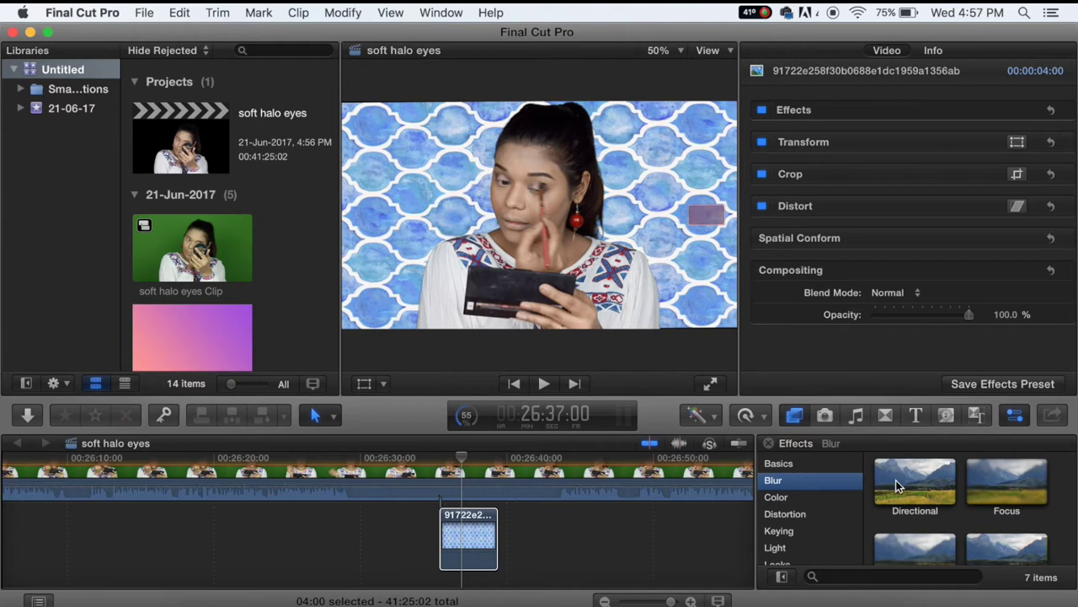
scroll(928, 498, "down", 2)
left_click_drag(920, 501, 468, 538)
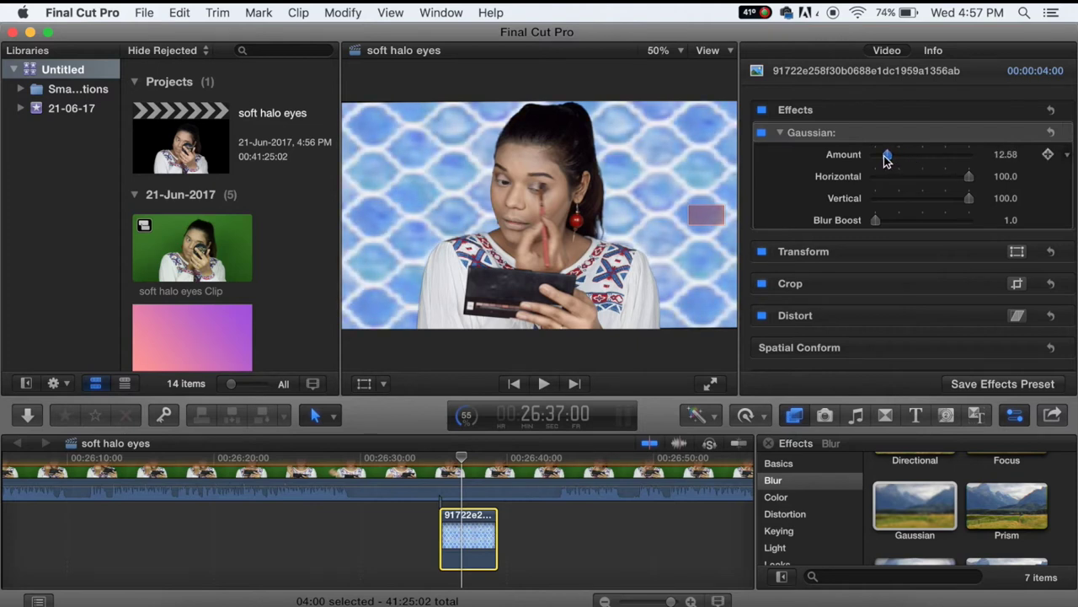
left_click_drag(884, 156, 880, 157)
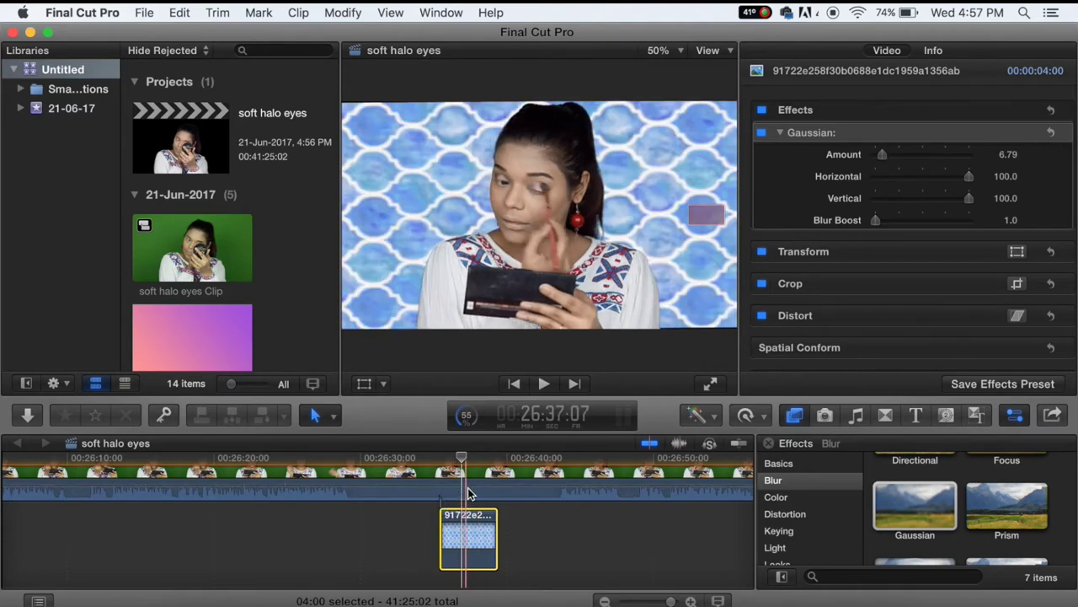
Extend the patterned background image in both directions so it spans the whole soft halo eyes compound clip.
key("super+minus")
key("super+minus")
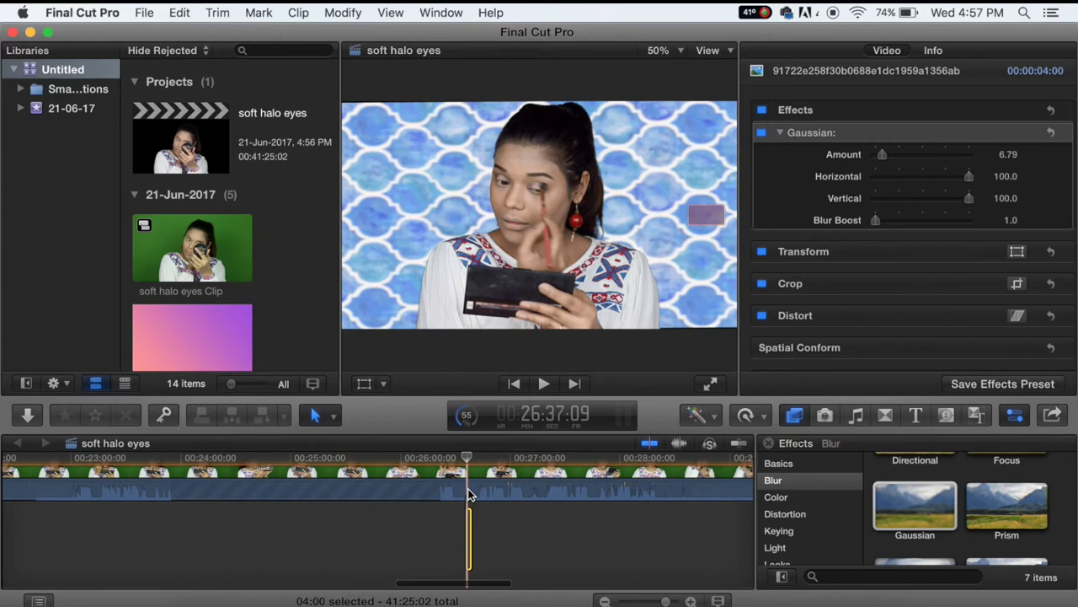
key("super+equal")
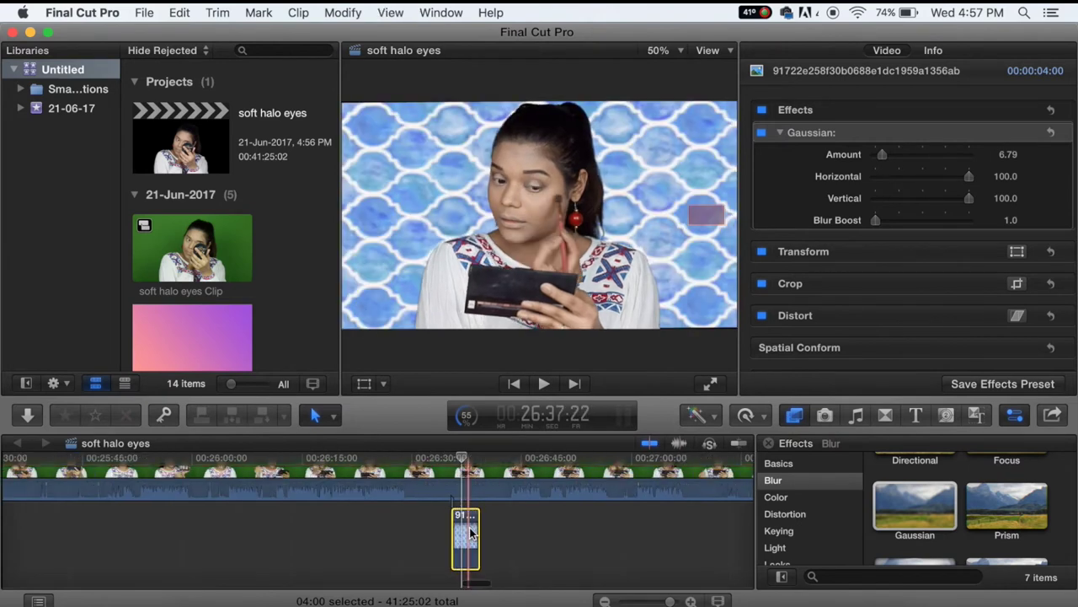
left_click_drag(449, 529, 122, 524)
key("super+minus")
key("super+minus")
key("super+minus")
scroll(122, 522, "left", 6)
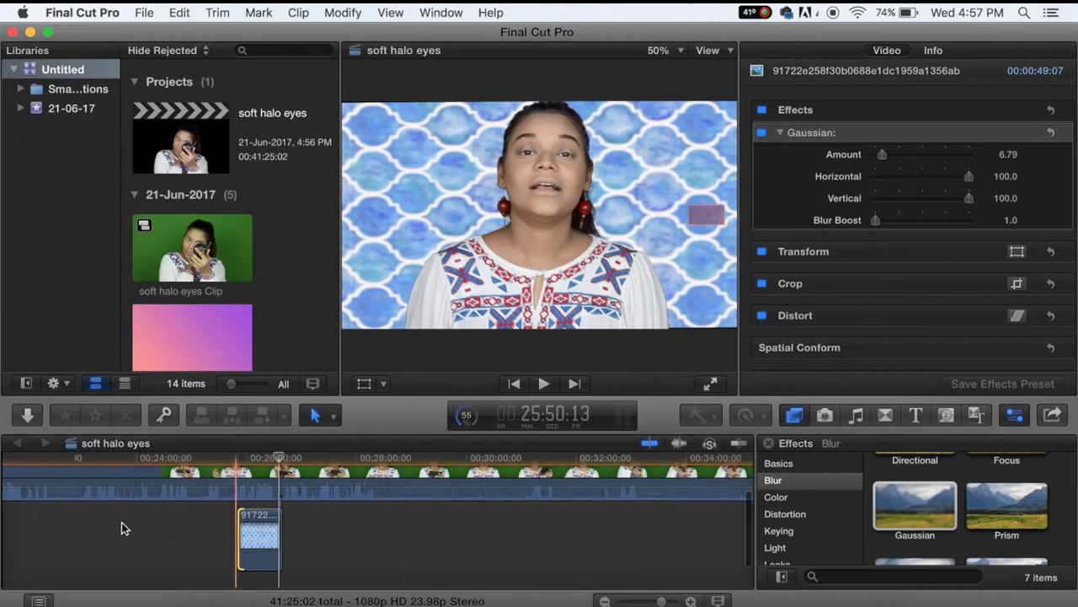
key("super+minus")
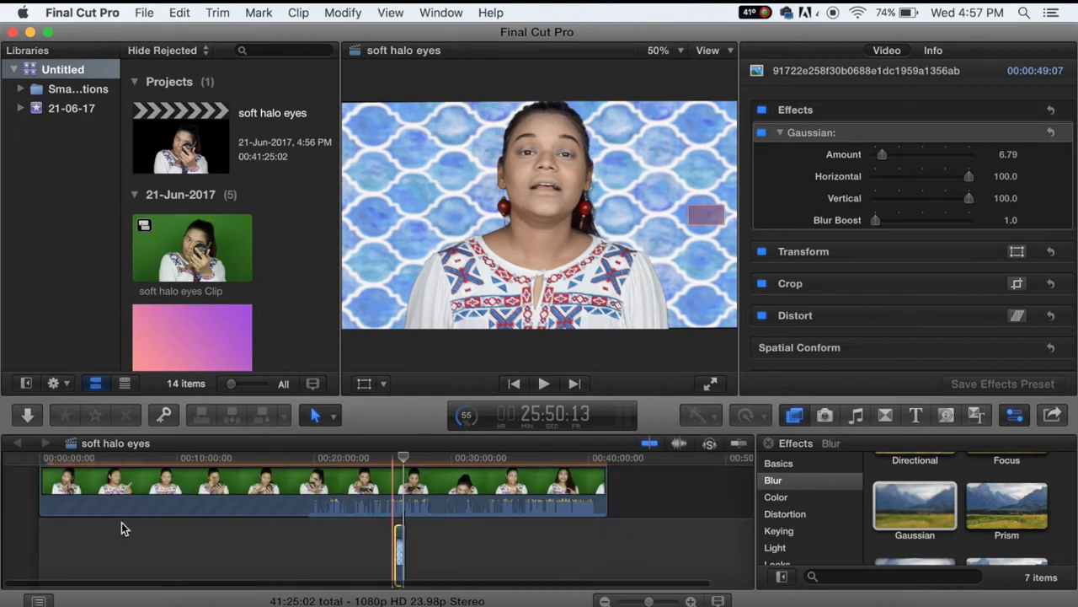
left_click_drag(400, 552, 611, 505)
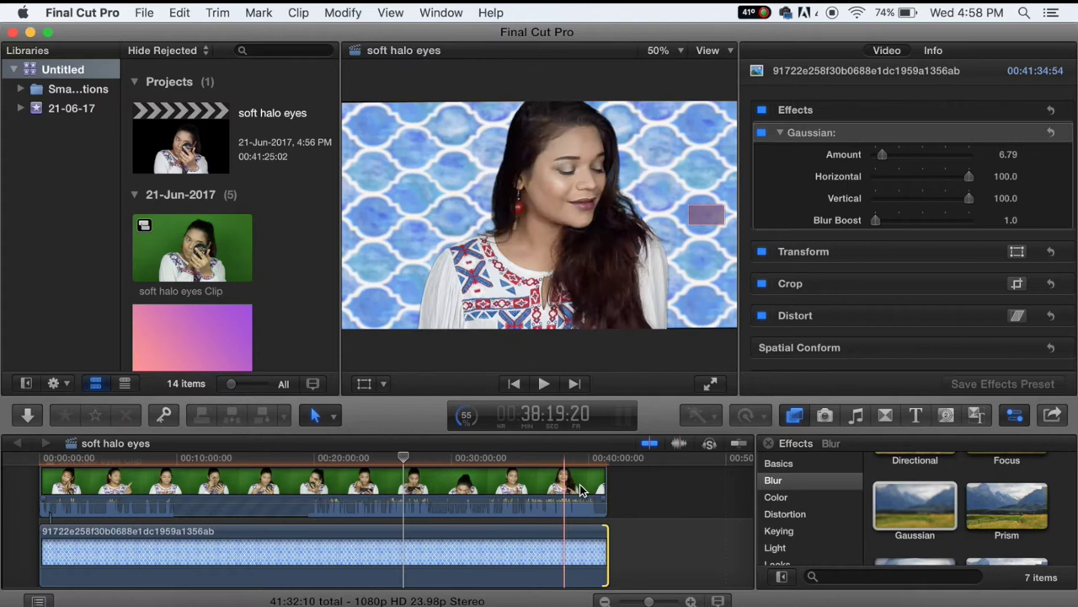
Trim the end of the background image back to about where the compound clip ends, for a project length of 41:25:12.
left_click(587, 493)
key("super+equal")
key("super+equal")
key("super+equal")
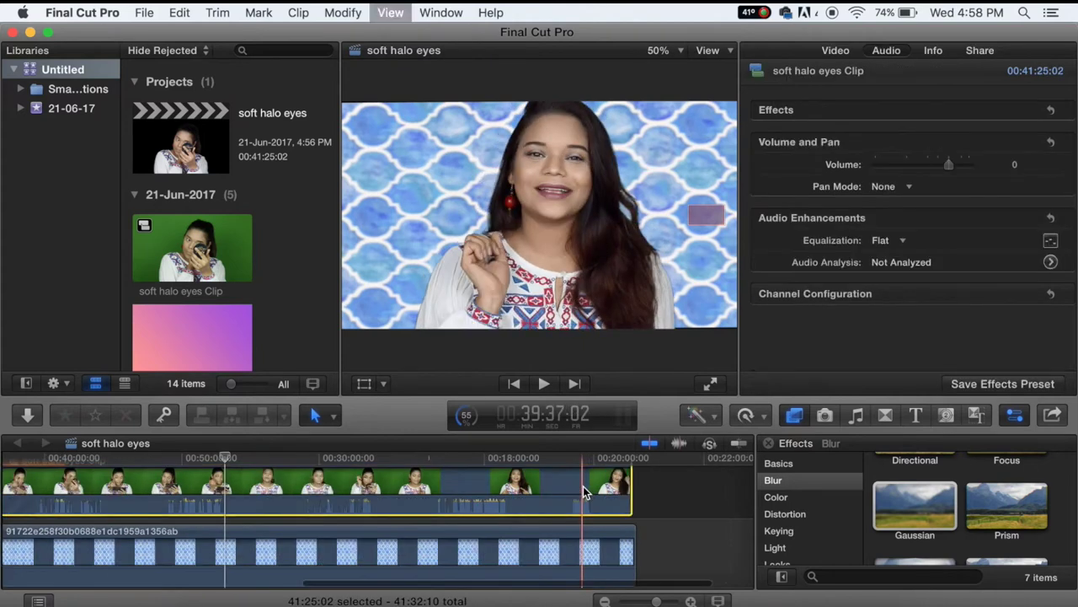
left_click_drag(560, 543, 538, 546)
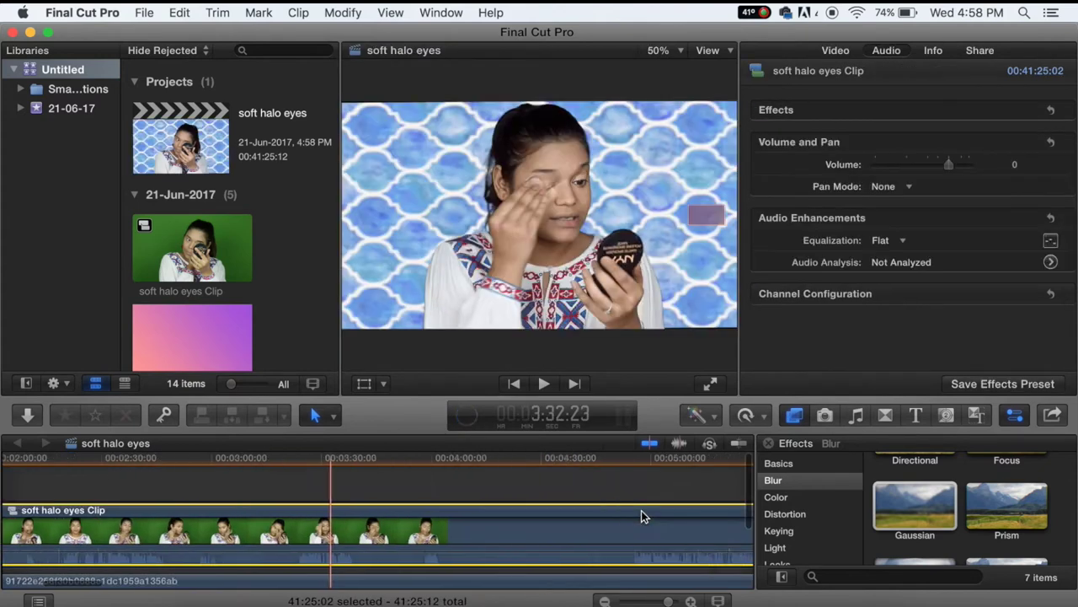
Check the alignment of both clips at the timeline's end and examine the keyed shot near 40:35 full screen.
scroll(641, 509, "right", 15)
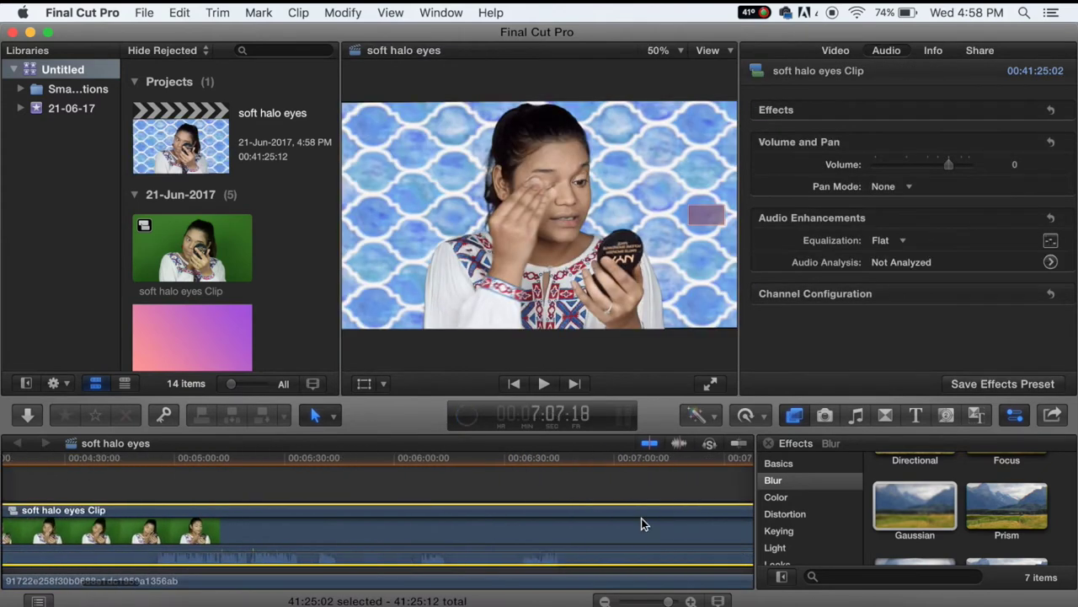
scroll(641, 524, "right", 15)
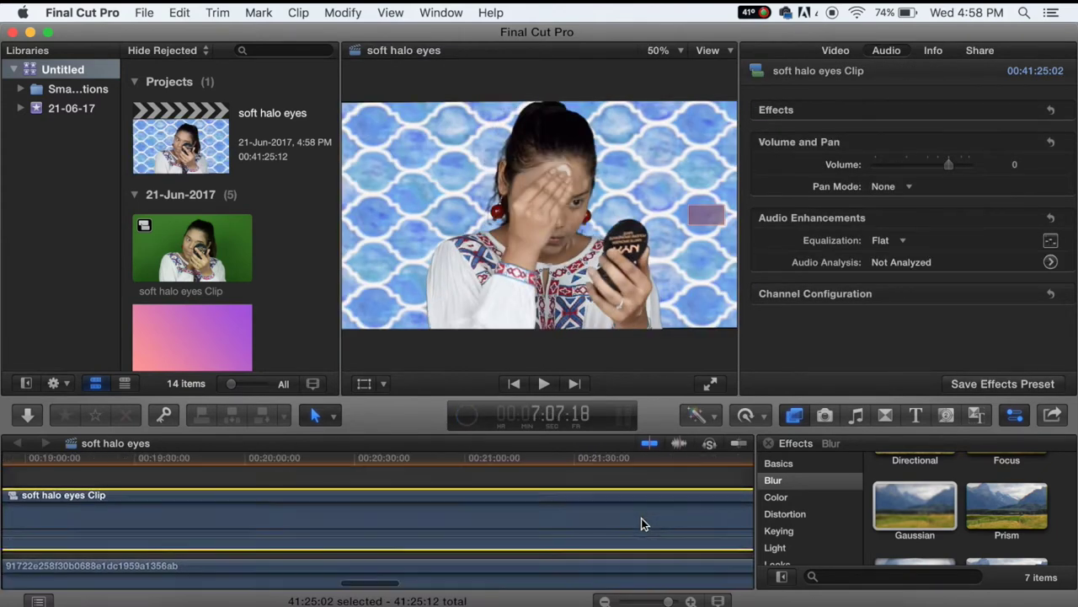
scroll(643, 519, "right", 3)
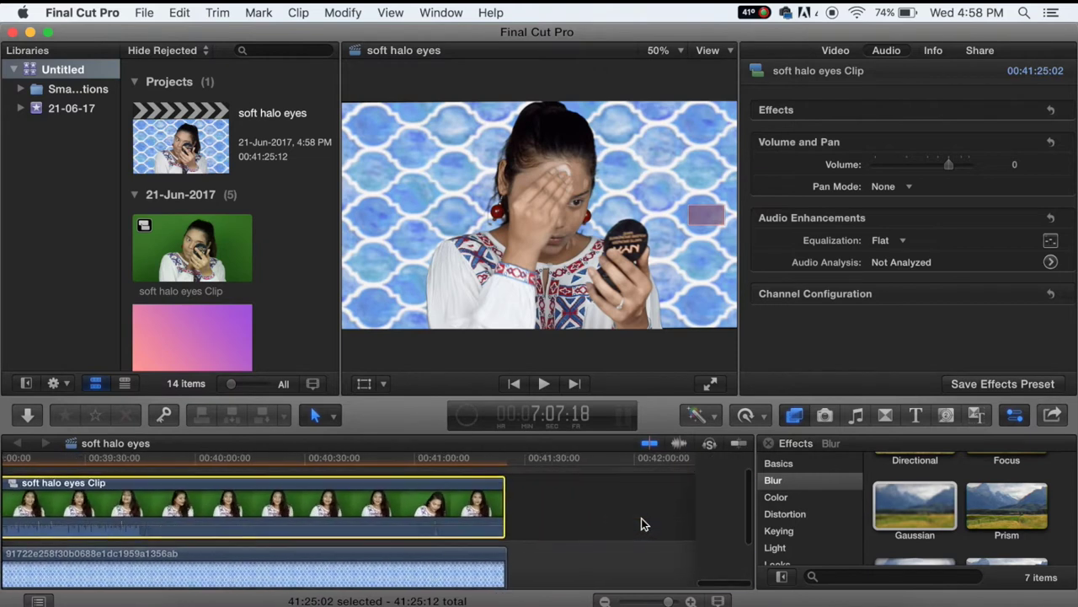
scroll(643, 520, "left", 2)
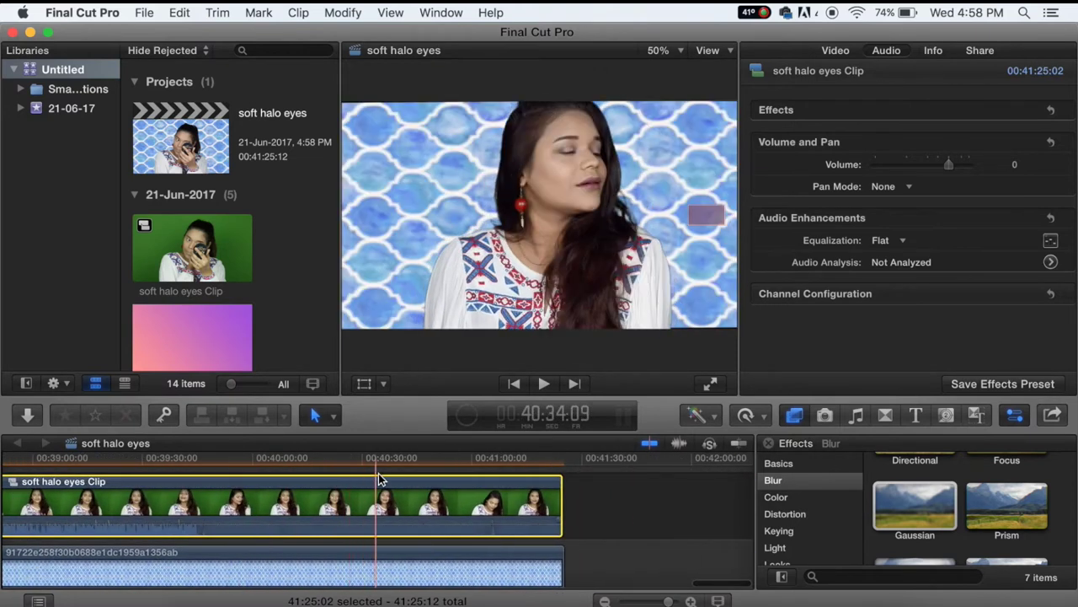
left_click(381, 465)
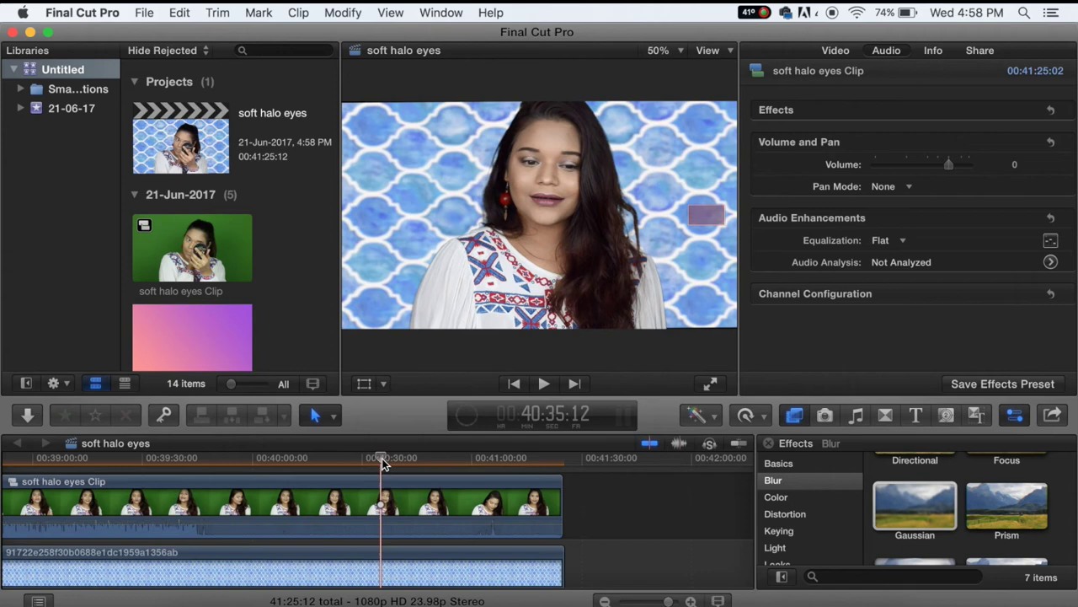
left_click(711, 384)
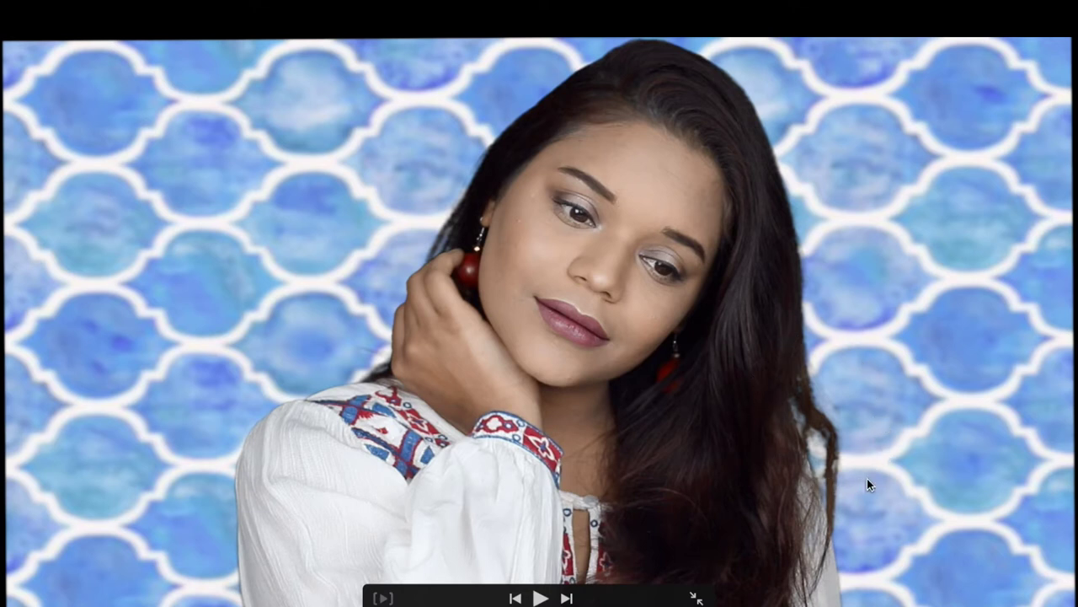
key("Escape")
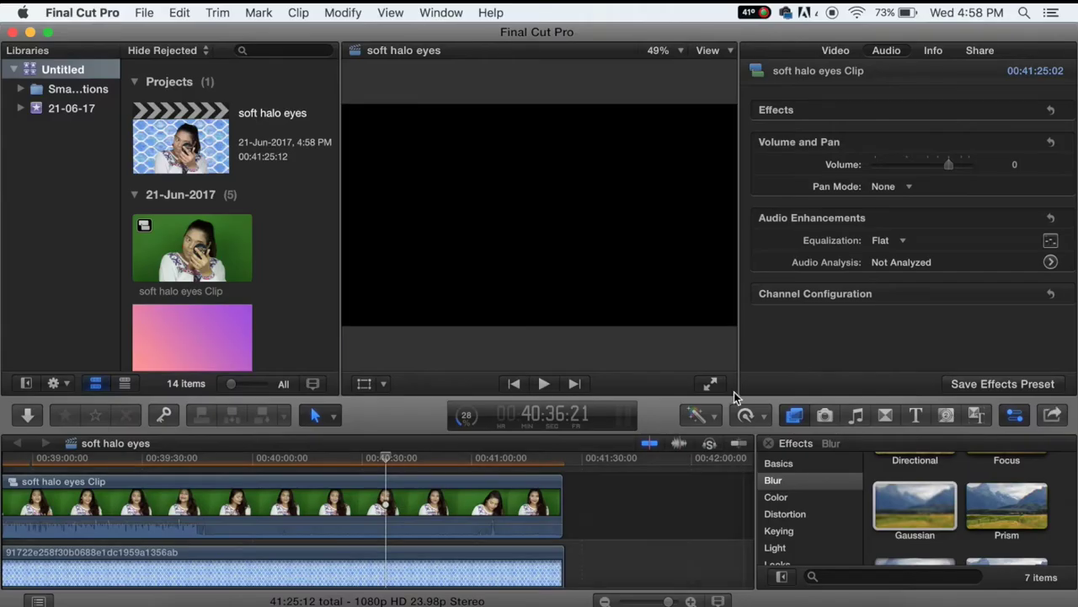
Set Soften to 1.76 in the Matte Tools of the compound clip's Keyer effect.
left_click(836, 51)
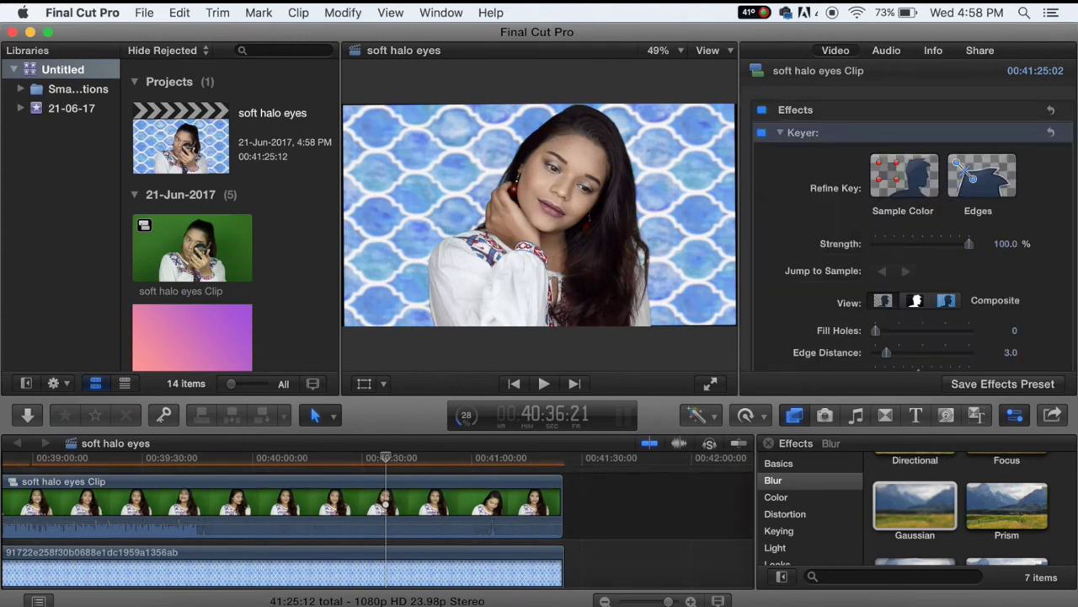
left_click(389, 505)
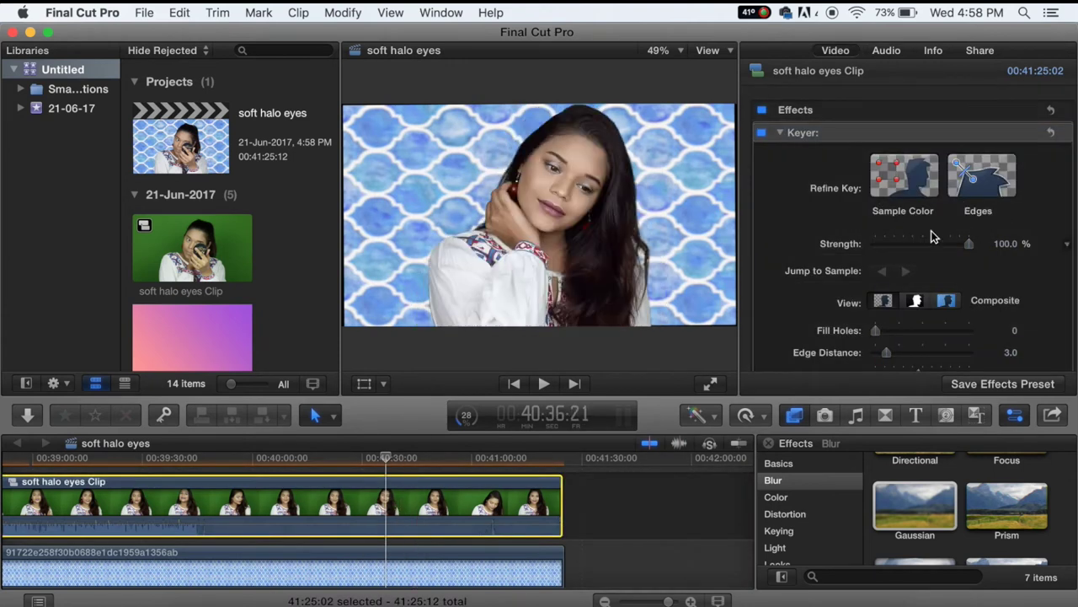
scroll(839, 198, "down", 6)
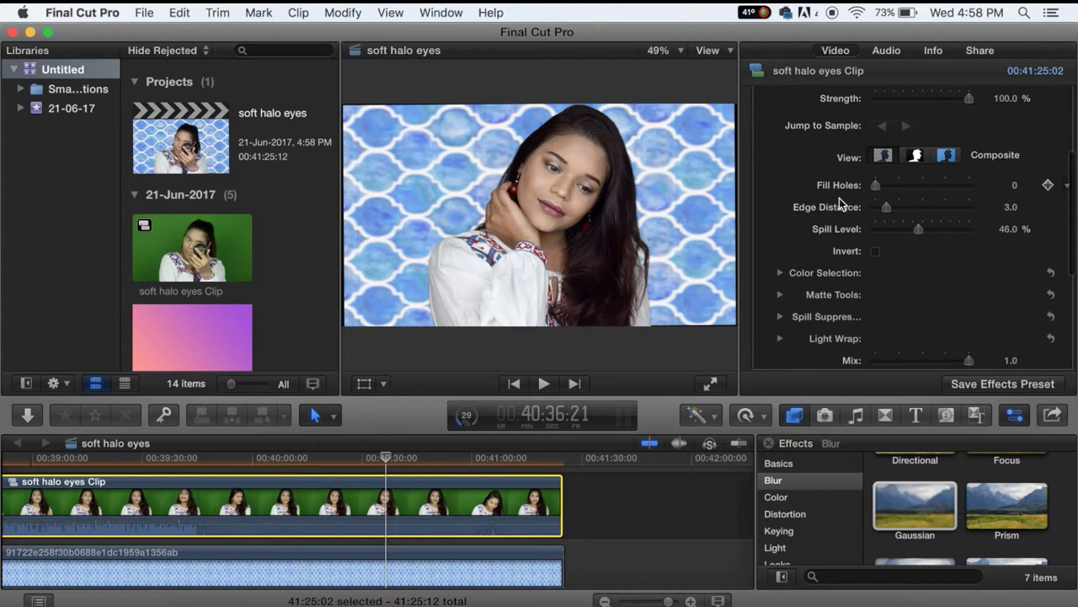
left_click(778, 203)
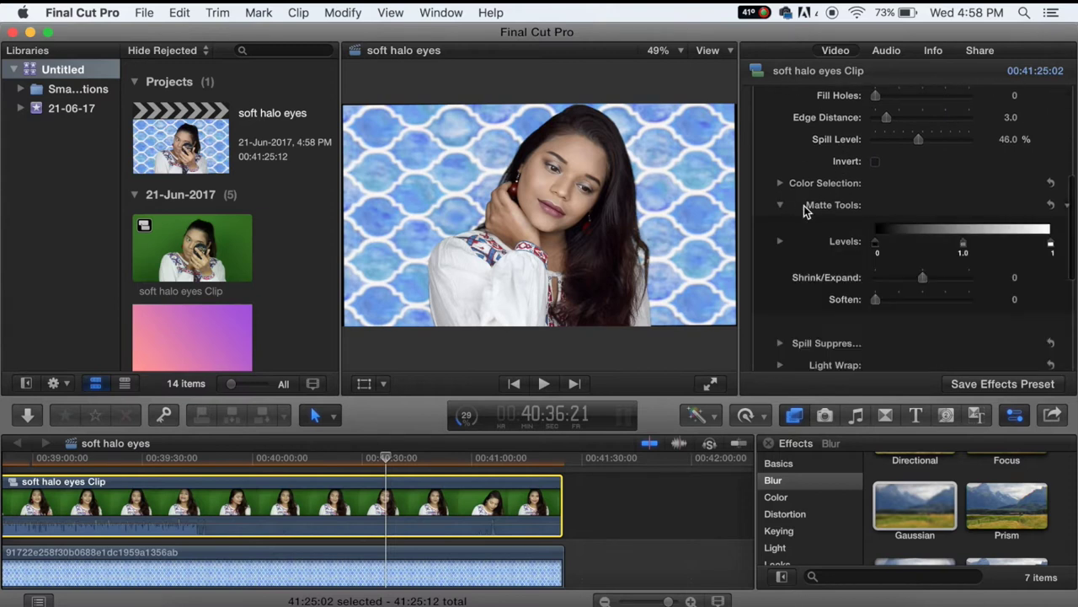
scroll(928, 266, "down", 3)
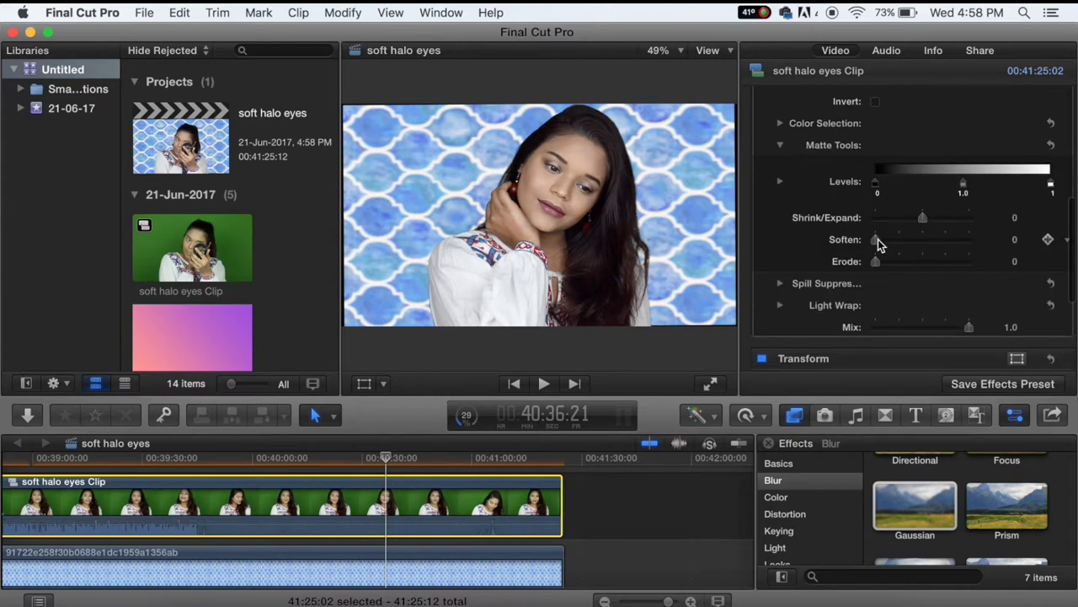
left_click_drag(881, 243, 901, 246)
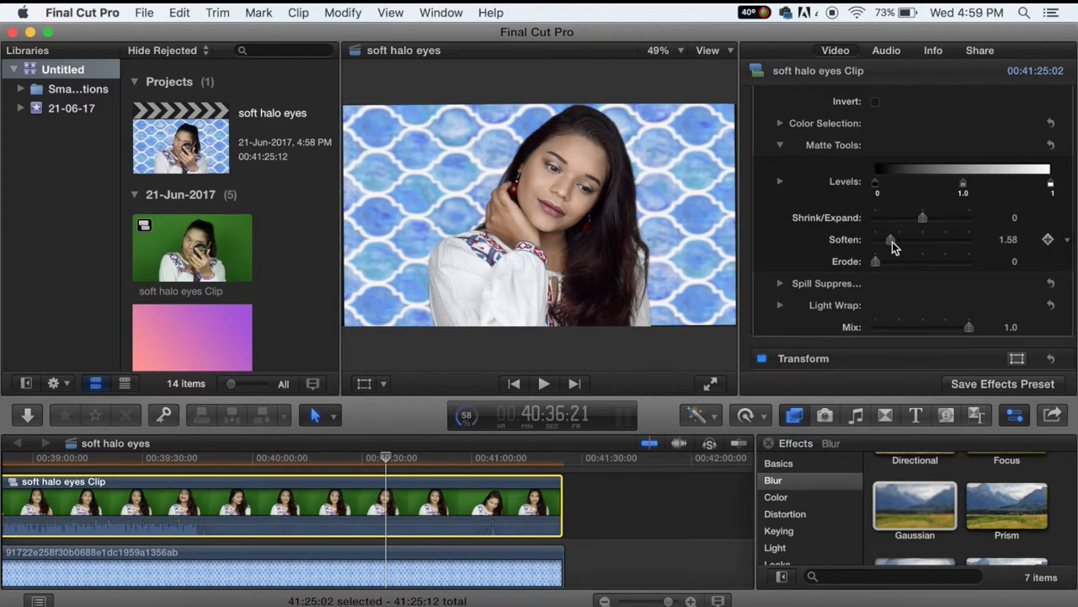
left_click_drag(927, 245, 901, 245)
scroll(842, 244, "down", 5)
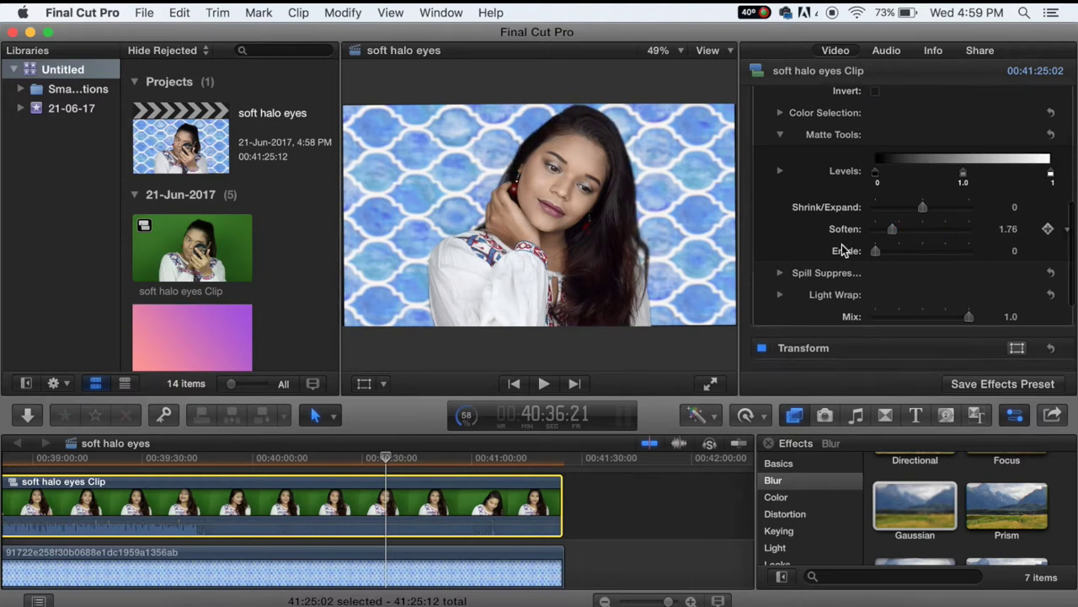
Narrow the green range on the chroma wheel in the Keyer's Color Selection by adjusting the edges of the wedge.
scroll(842, 245, "up", 5)
scroll(842, 249, "up", 1)
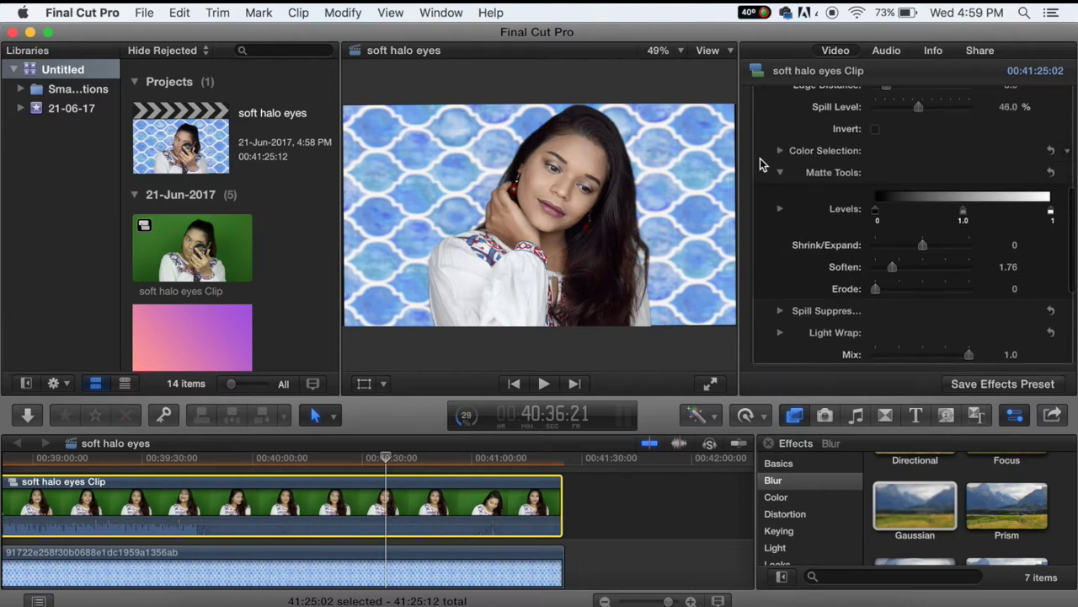
left_click(780, 151)
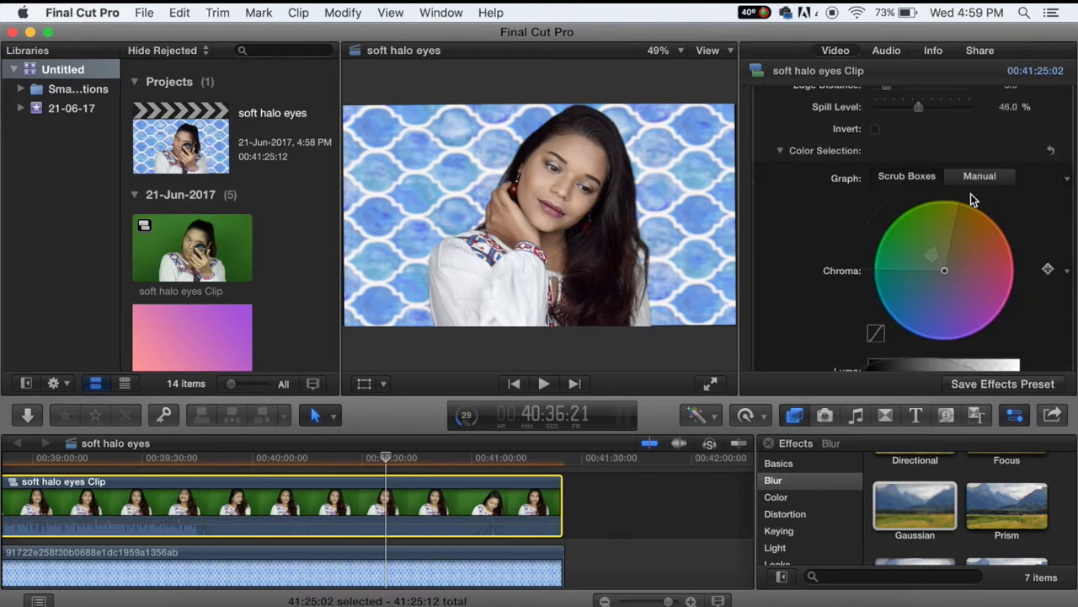
left_click_drag(950, 205, 935, 209)
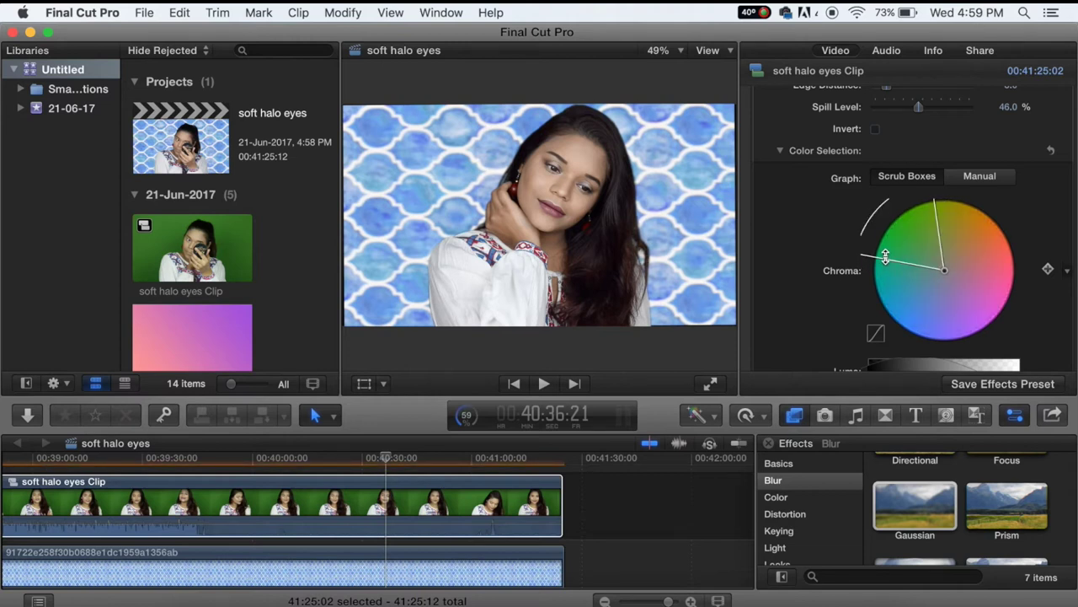
left_click_drag(884, 254, 885, 256)
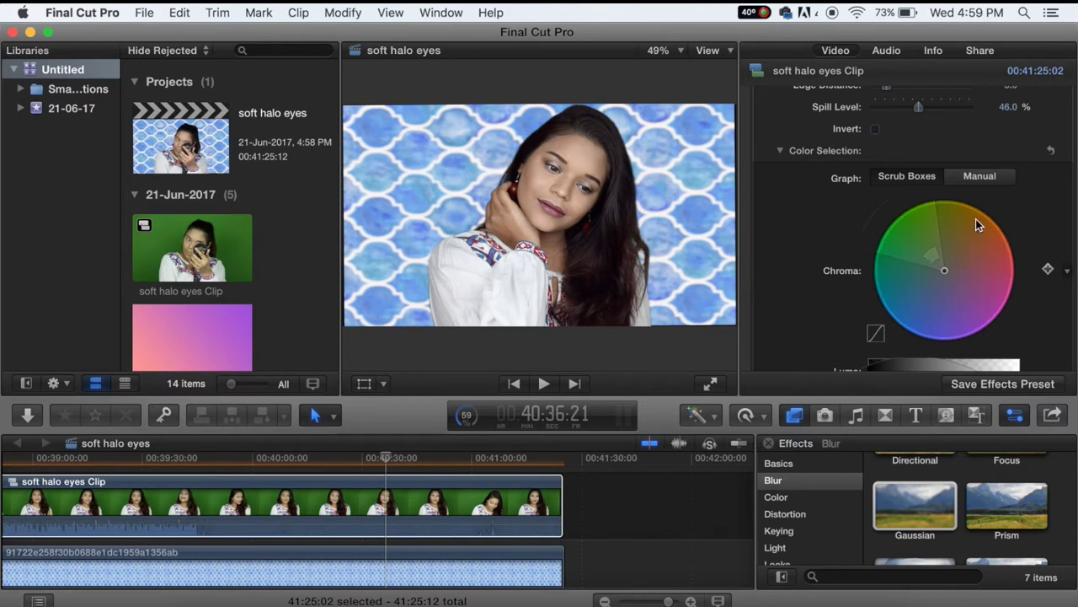
left_click_drag(932, 211, 902, 225)
left_click(780, 151)
Combine the keyed clip and the background image beneath it into one new compound clip in event 21-06-17.
left_click(416, 500)
left_click(438, 568, "super")
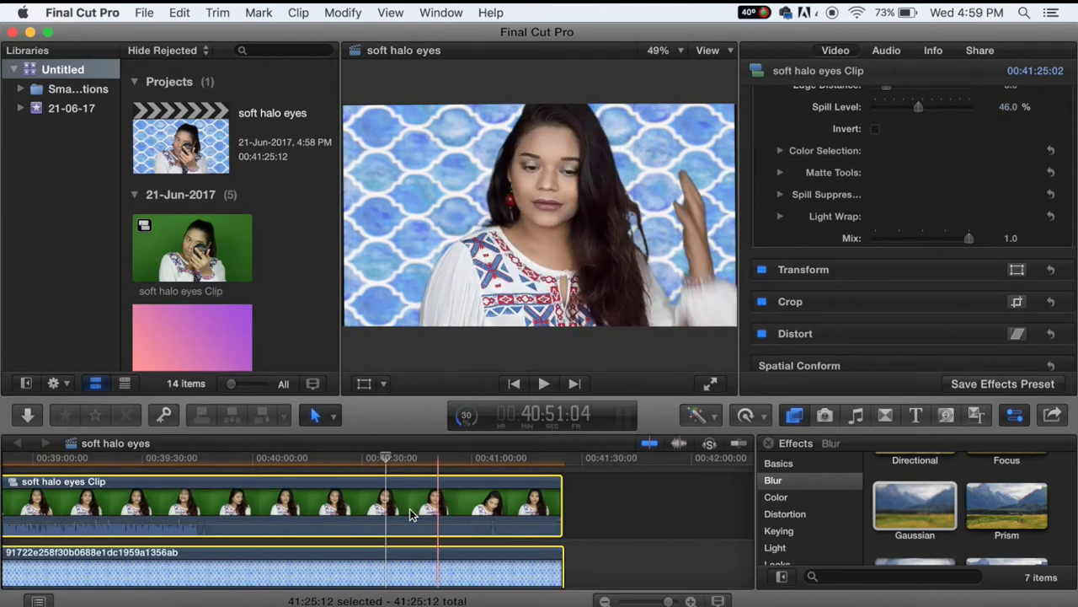
right_click(409, 508)
left_click(496, 383)
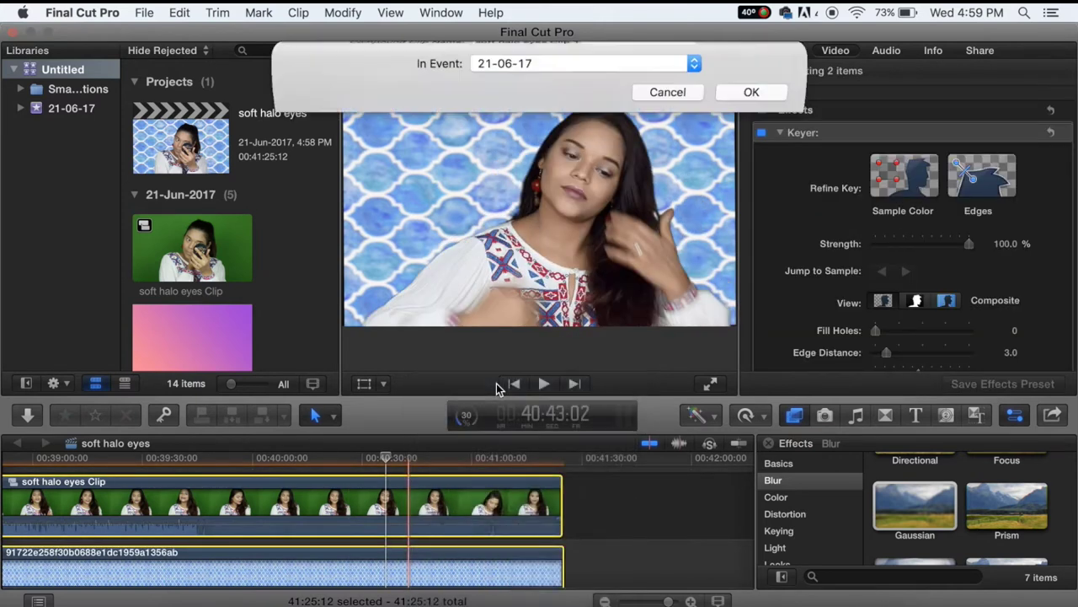
left_click(737, 114)
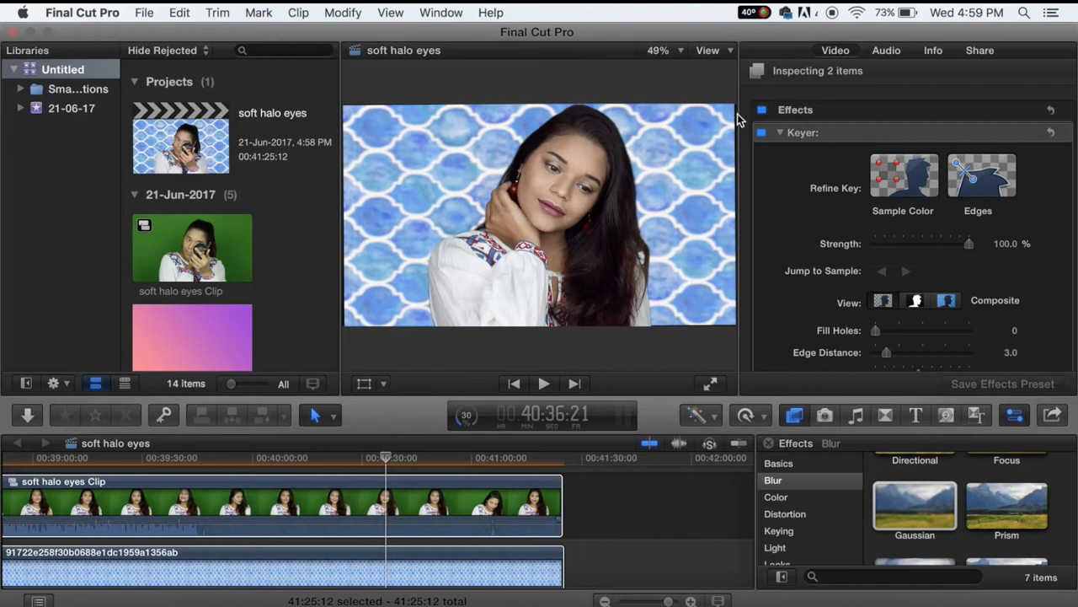
scroll(279, 519, "left", 6)
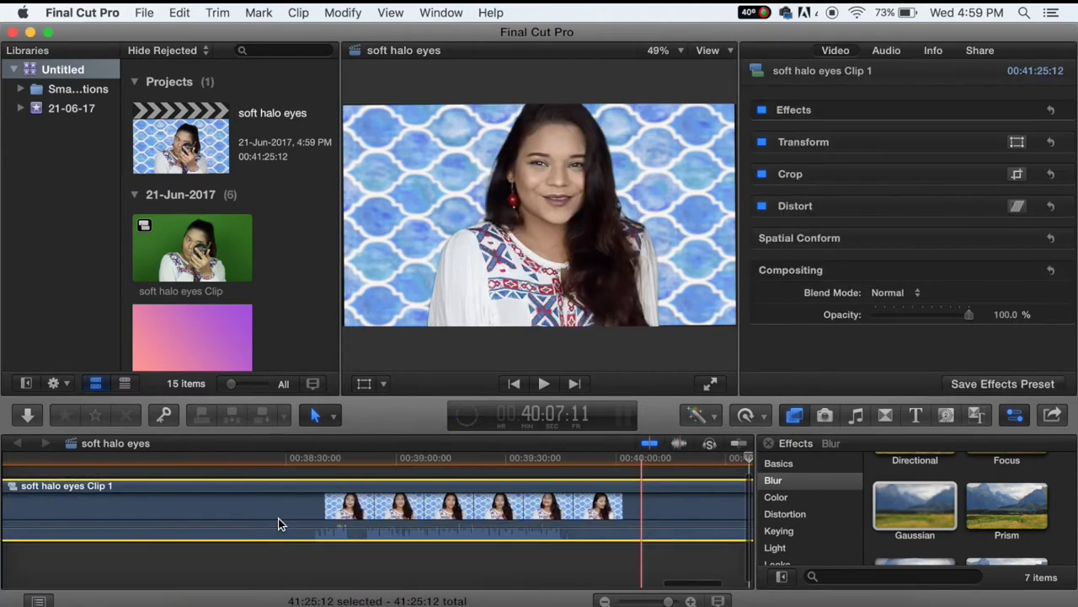
scroll(279, 520, "right", 5)
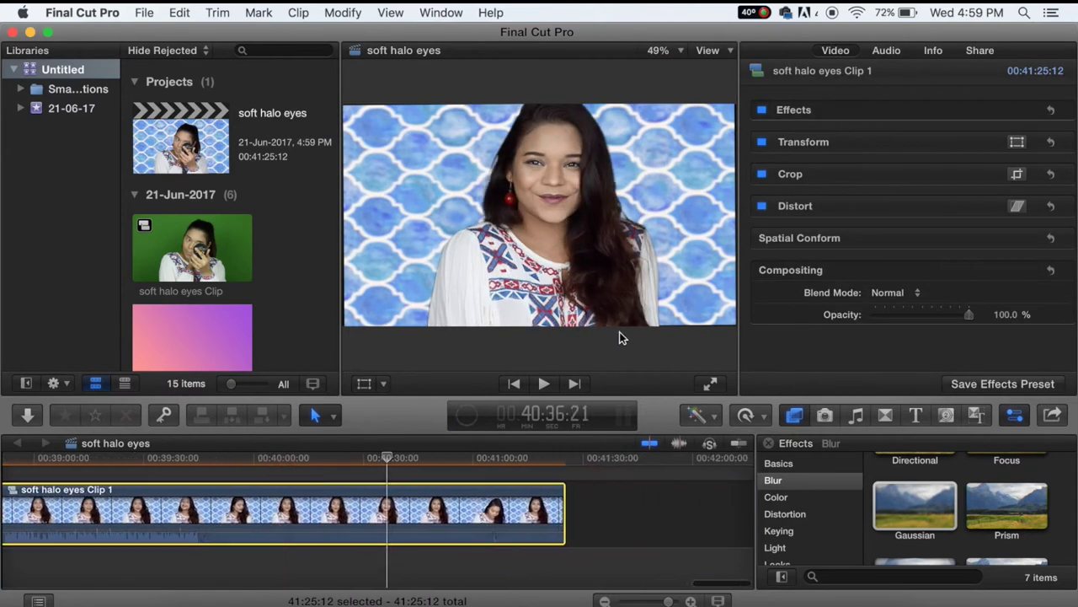
Raise the new compound clip's volume to 7 and turn on Background Noise Removal in its audio enhancements.
left_click(883, 53)
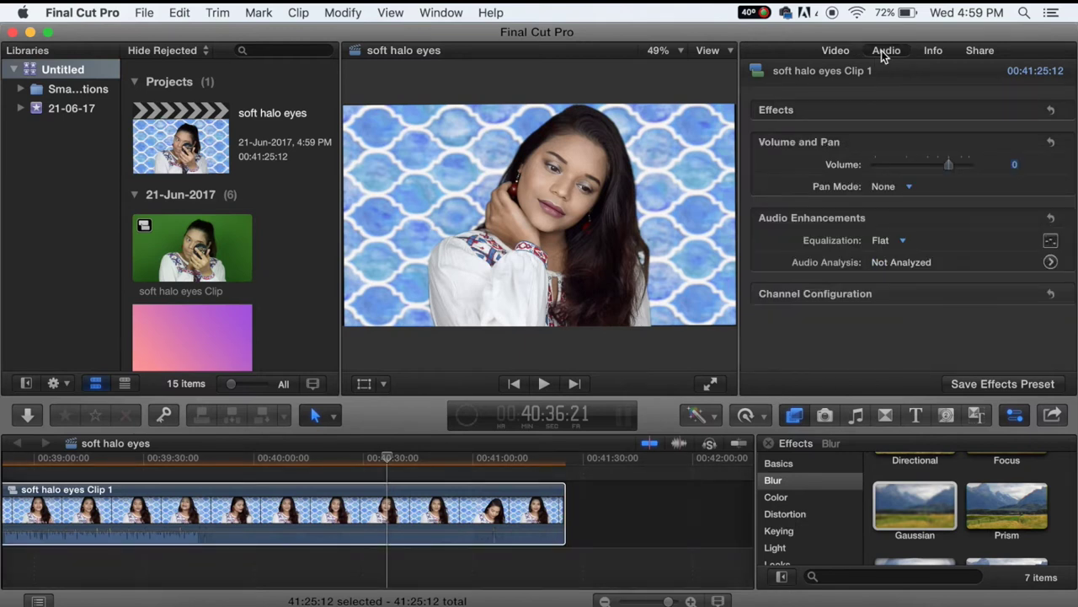
left_click_drag(957, 166, 963, 167)
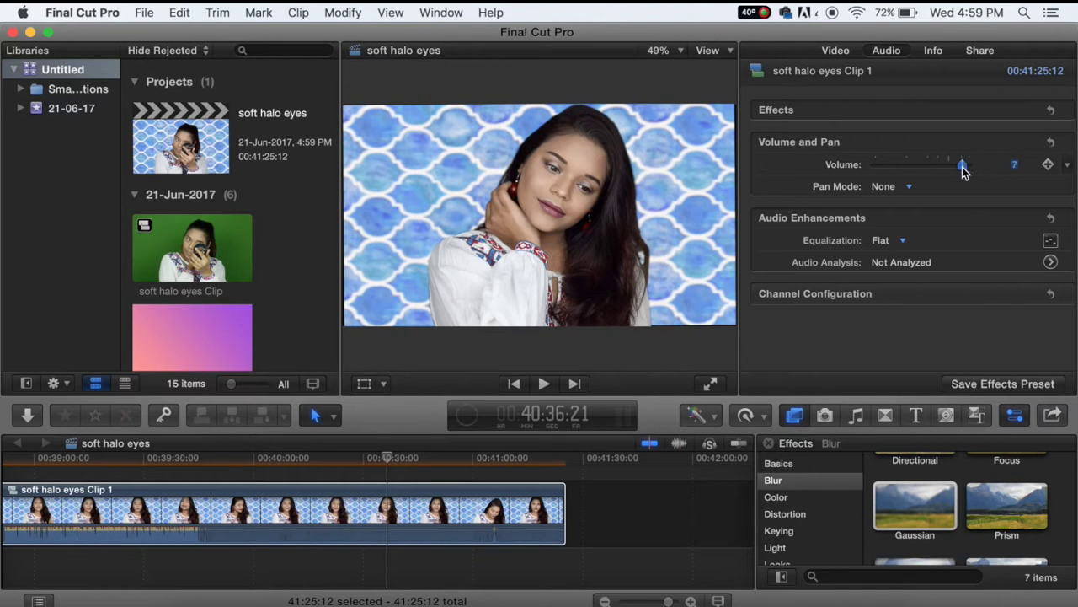
left_click(1051, 262)
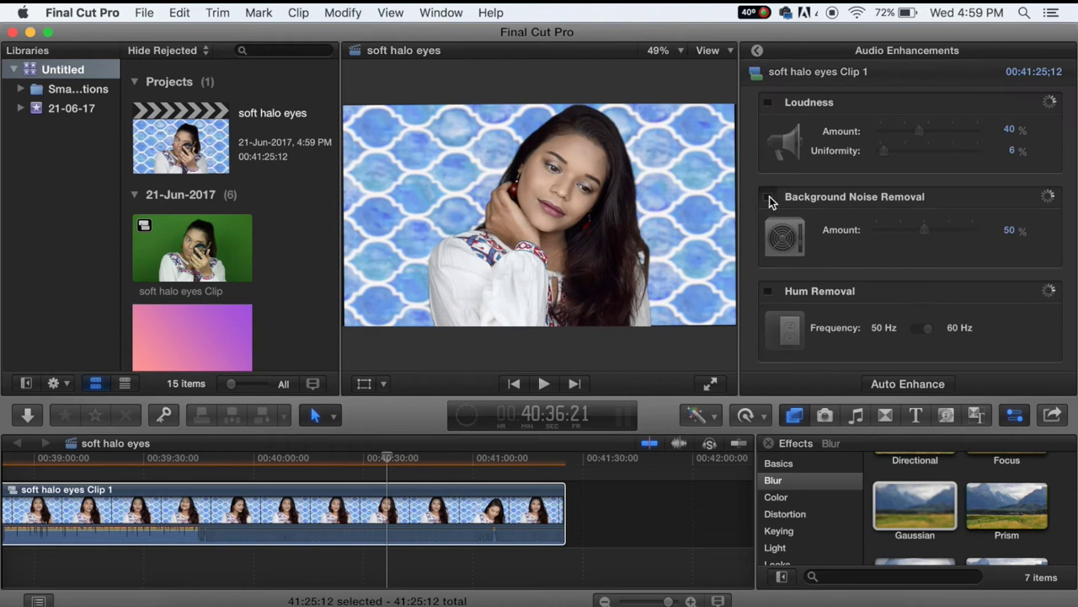
left_click(769, 196)
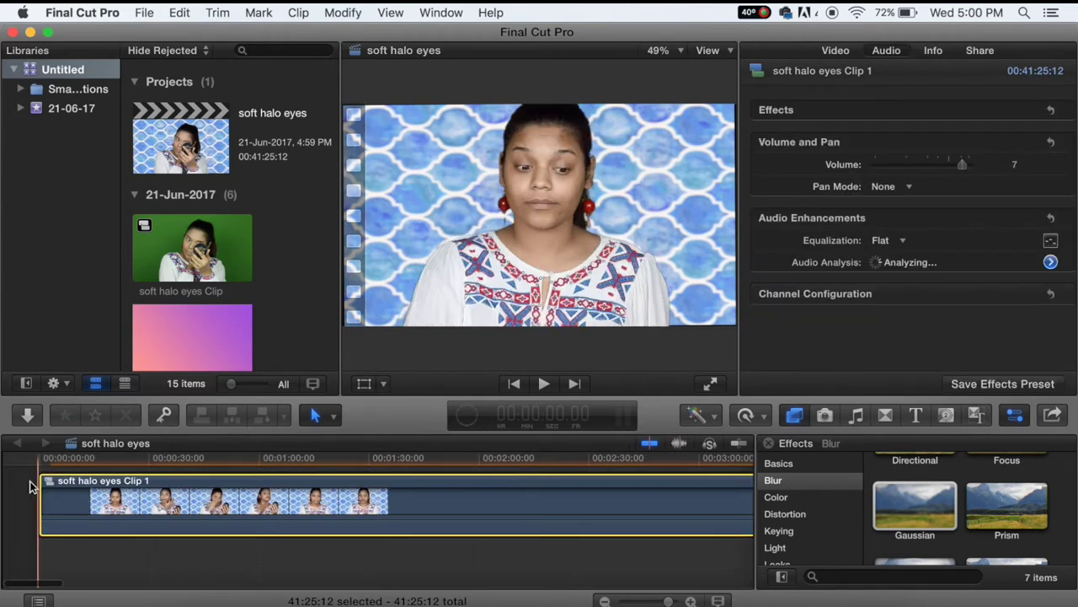
Cut the compound clip at 11:04 and delete the opening portion before the cut.
left_click(30, 486)
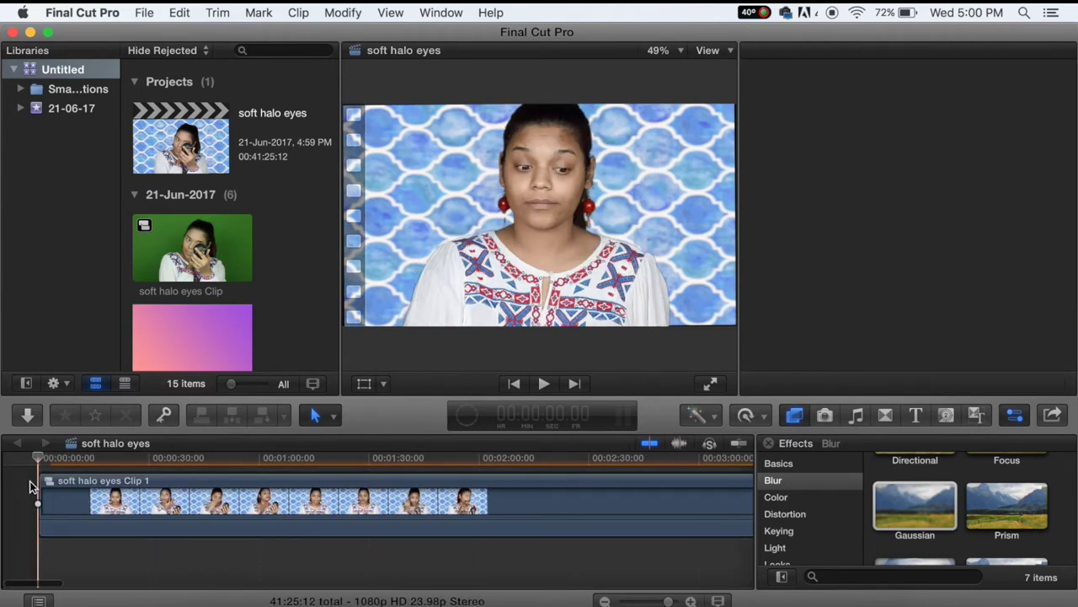
key("super+=")
key("super+=")
key("super+=")
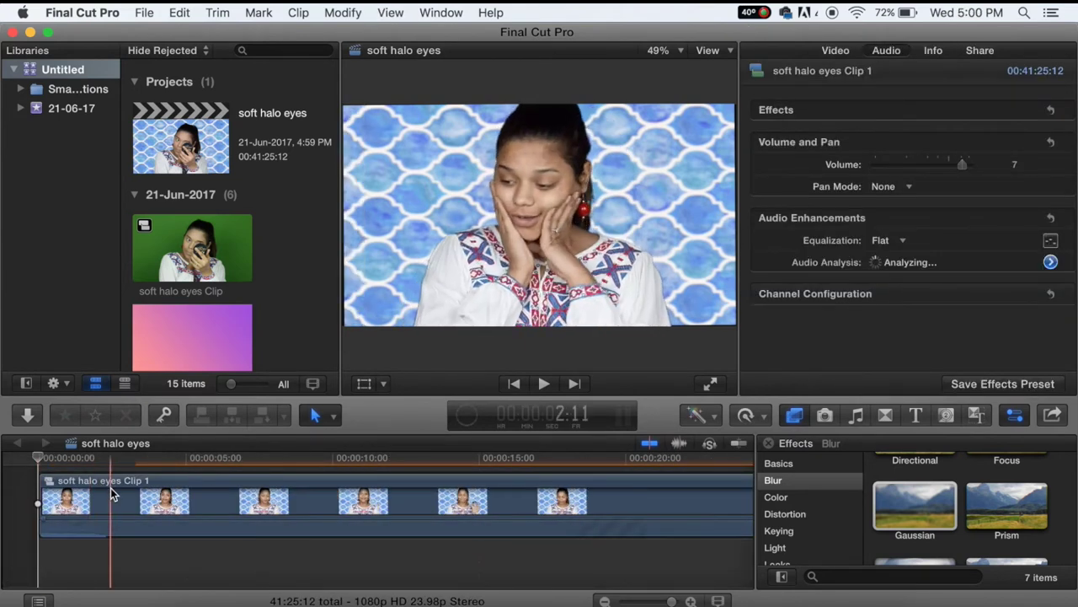
scroll(337, 512, "right", 1)
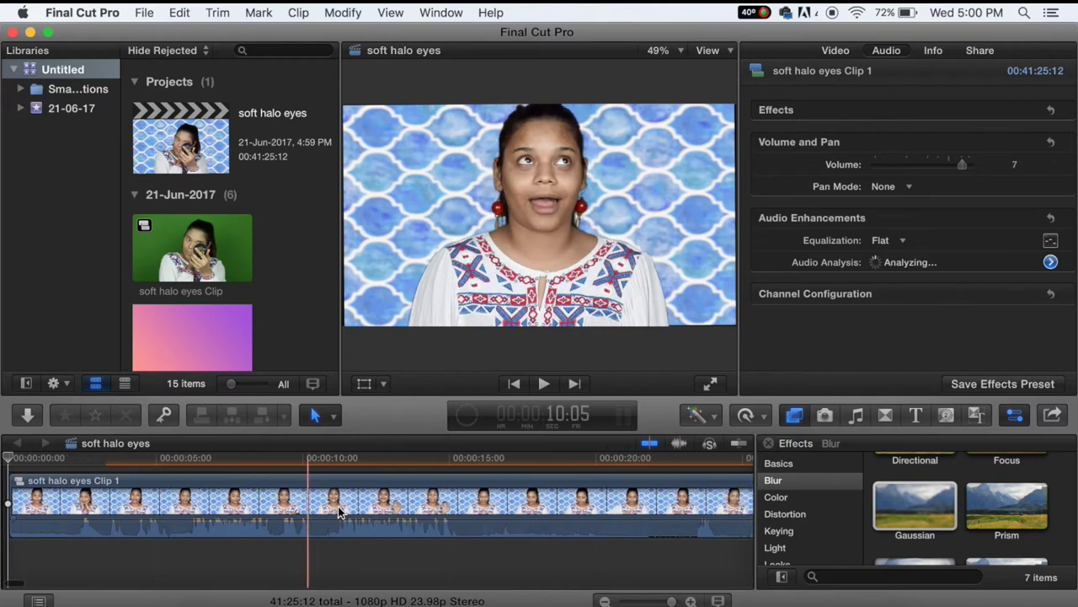
key("space")
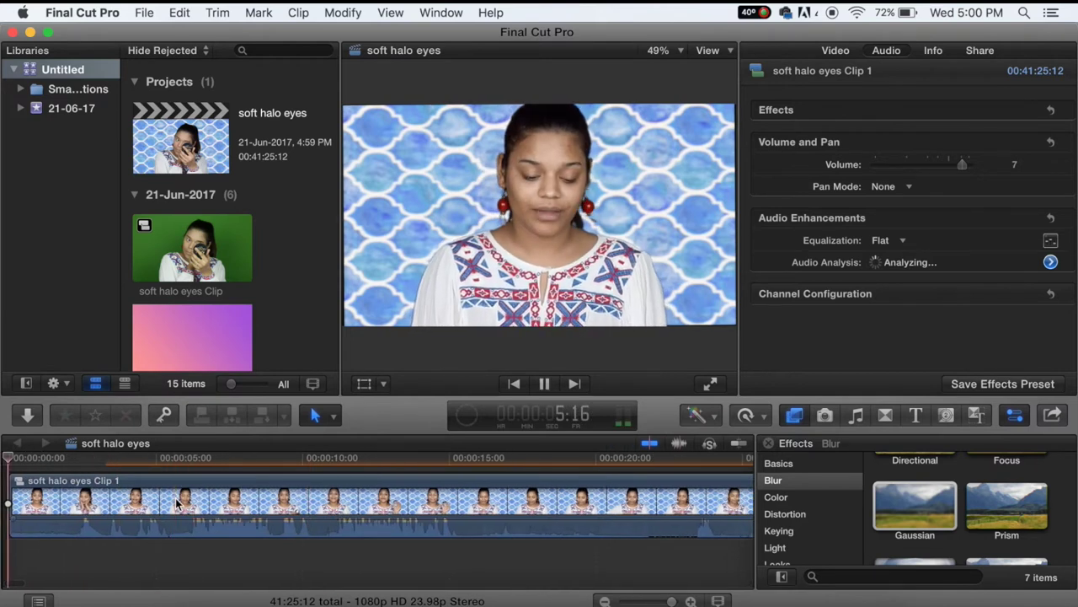
key("space")
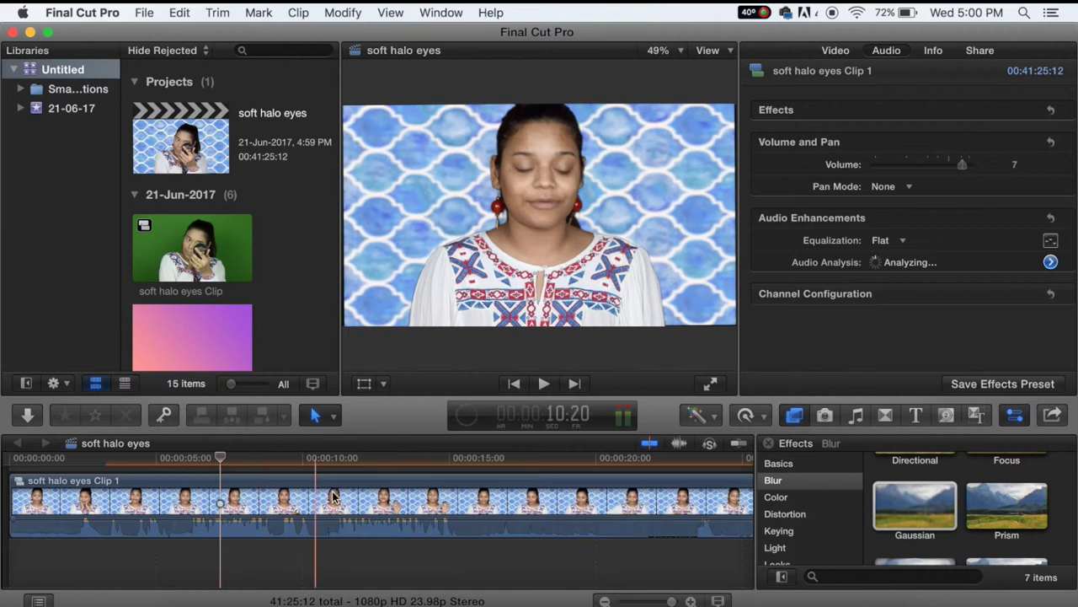
left_click(336, 502)
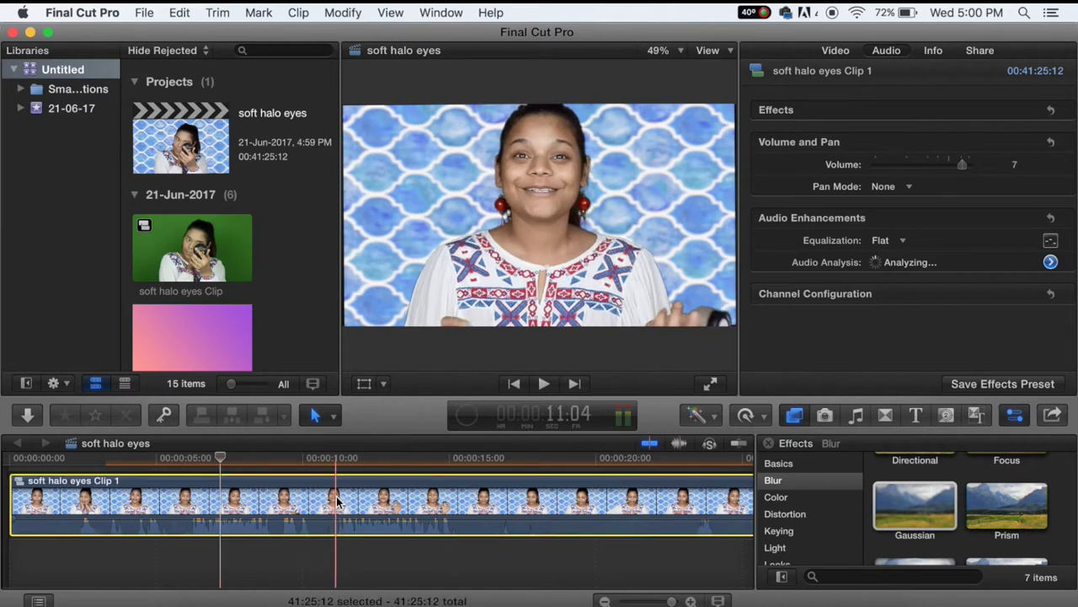
key("super+b")
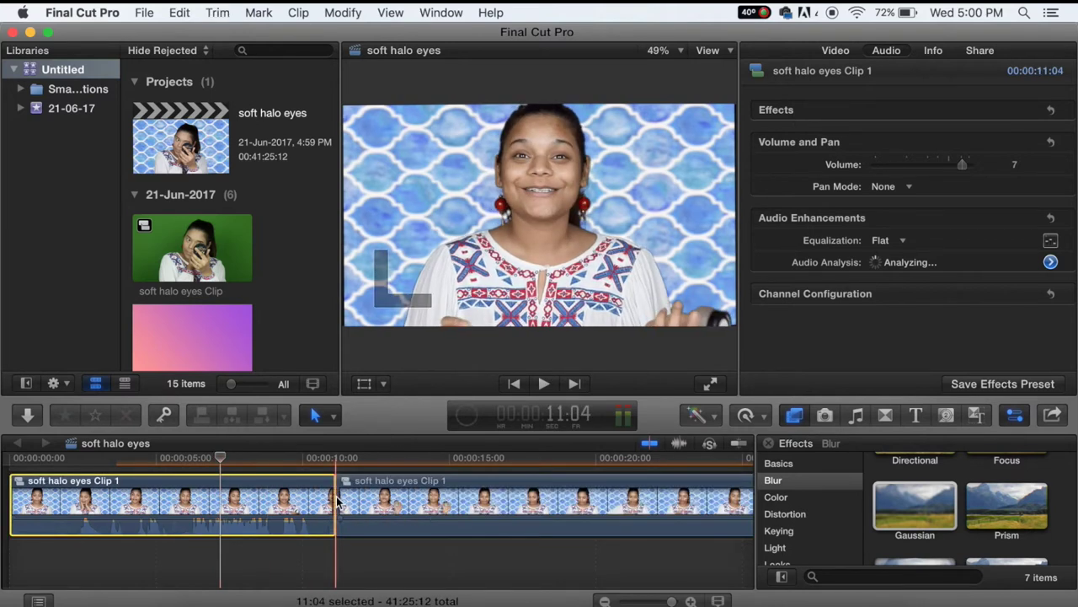
key("BackSpace")
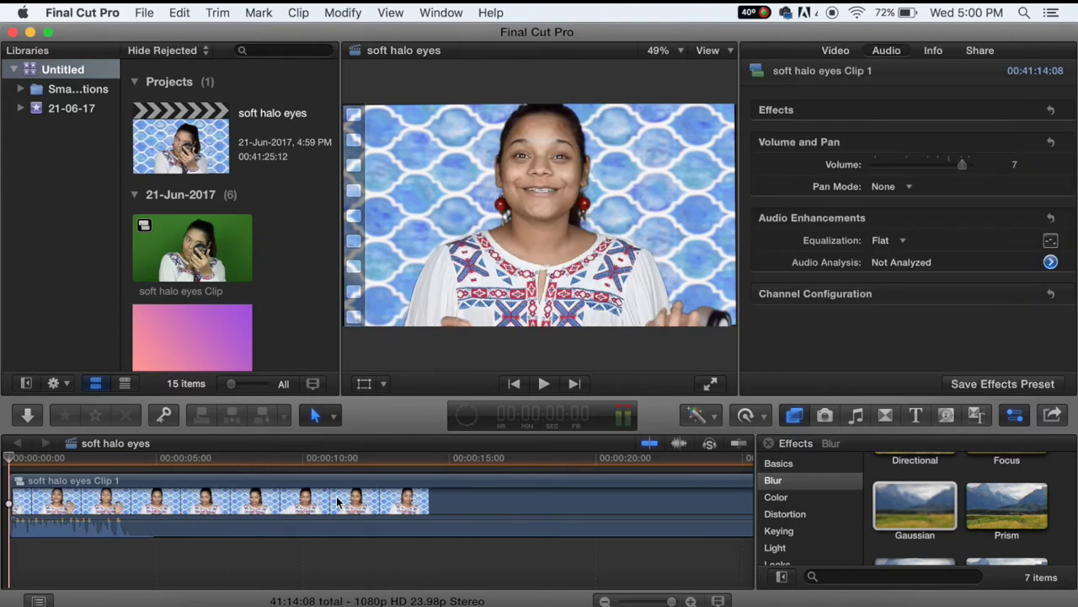
Play the new opening, cut the clip at 4:04 and 19:02, and delete the section between the cuts.
key("space")
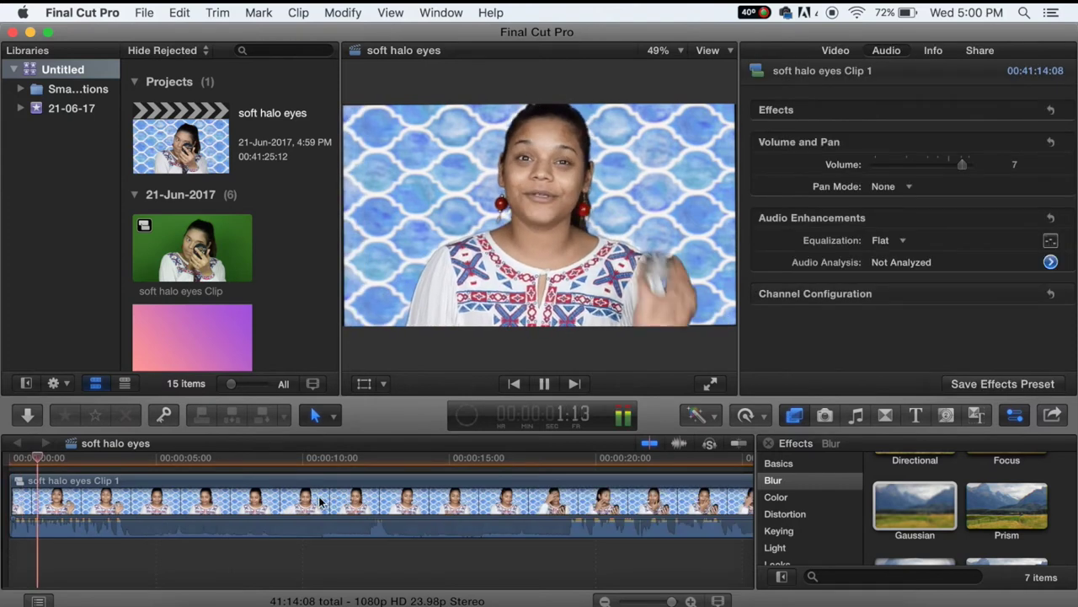
key("space")
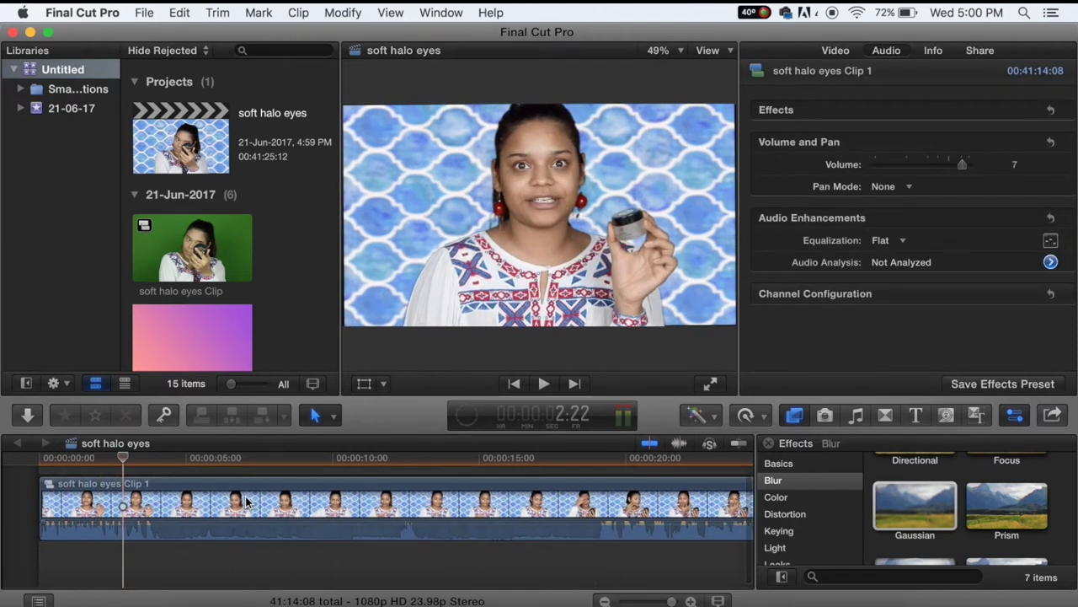
key("space")
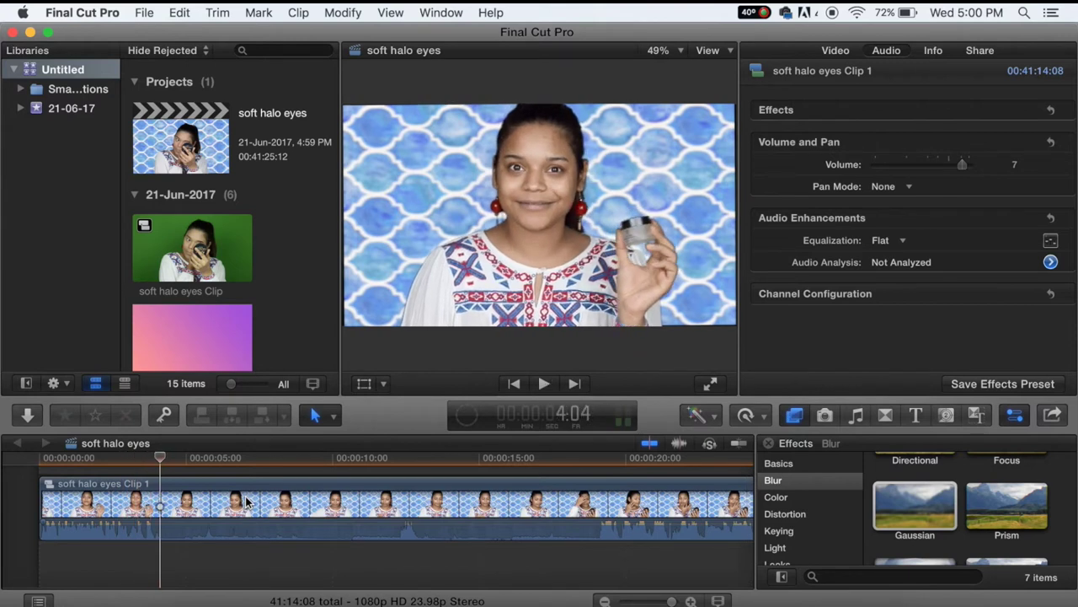
key("super+b")
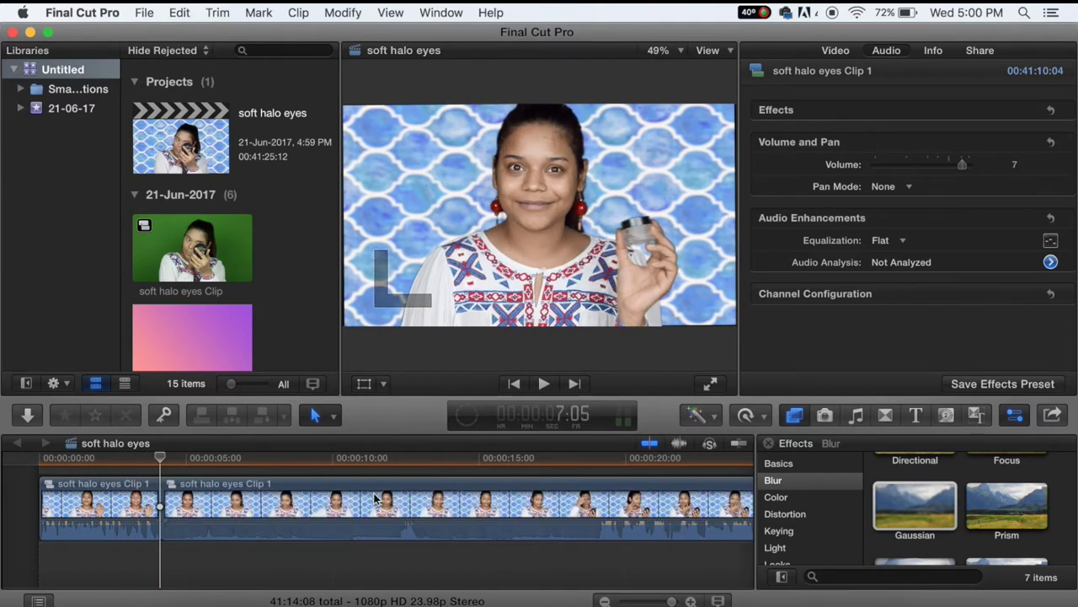
left_click(600, 509)
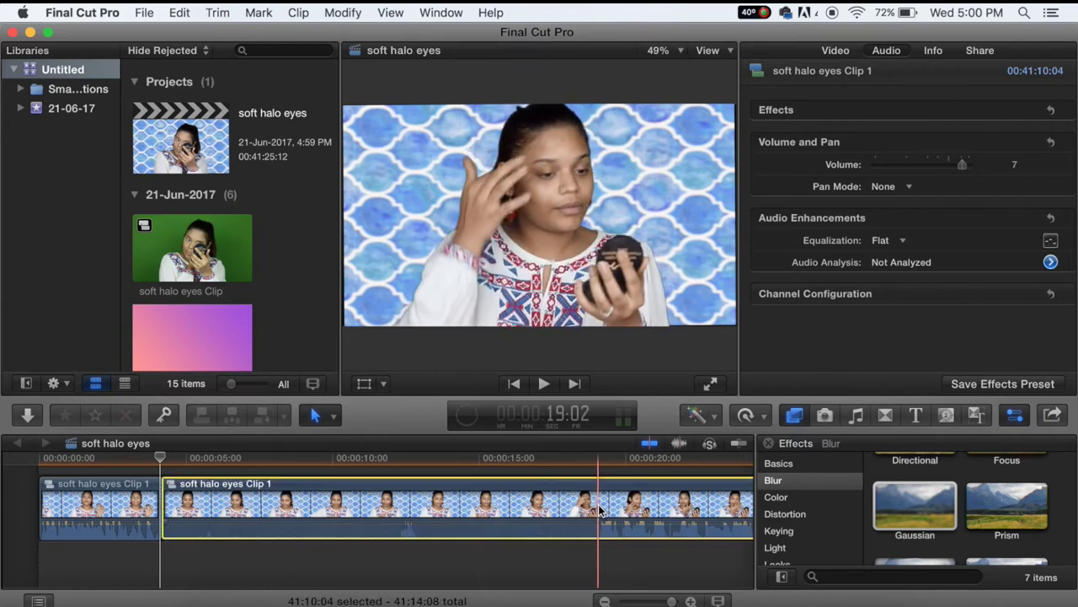
key("super+b")
key("Delete")
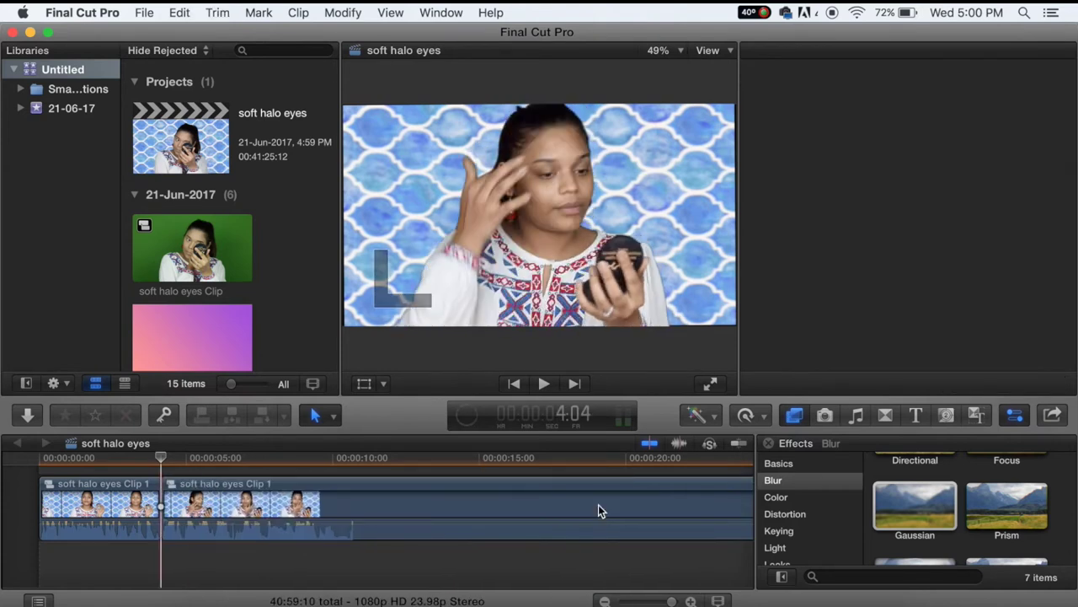
Play on from the 4:04 cut and isolate the section from 19:17 to 26:14 by cutting at both points.
key("space")
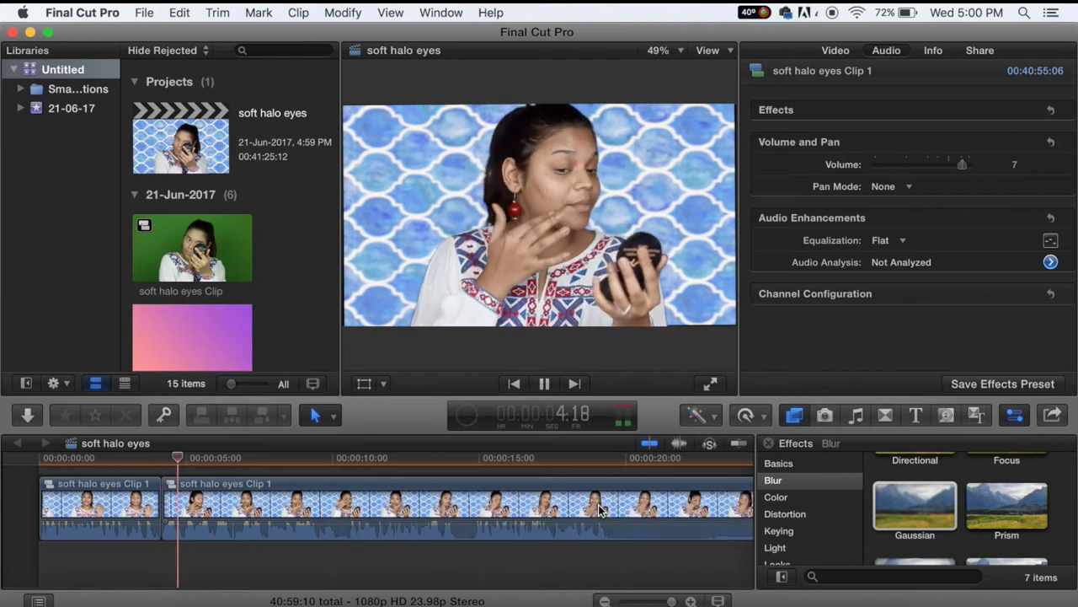
scroll(489, 512, "right", 5)
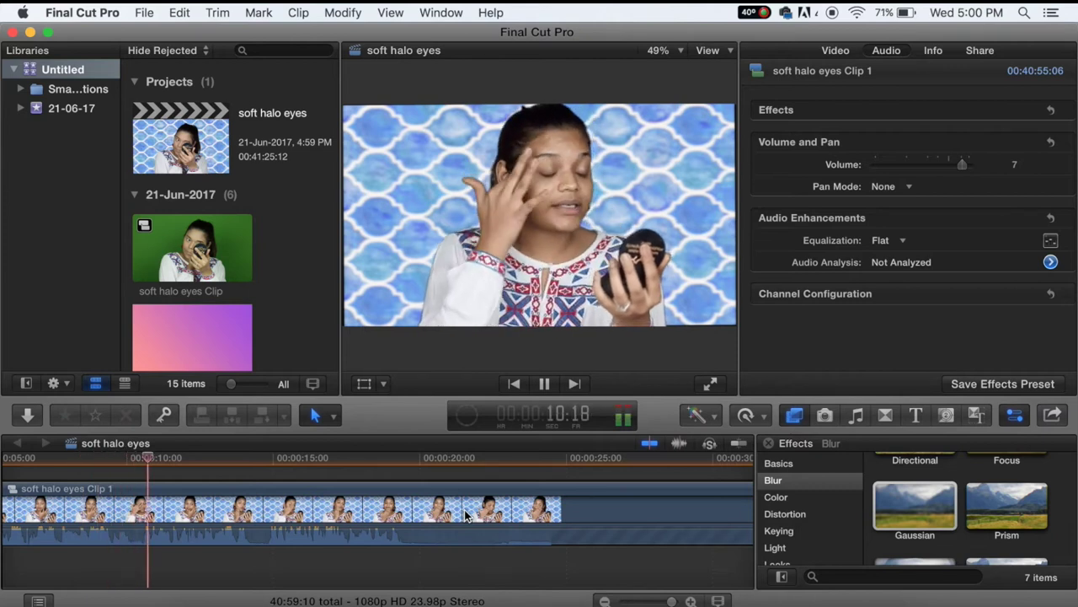
scroll(465, 516, "left", 1)
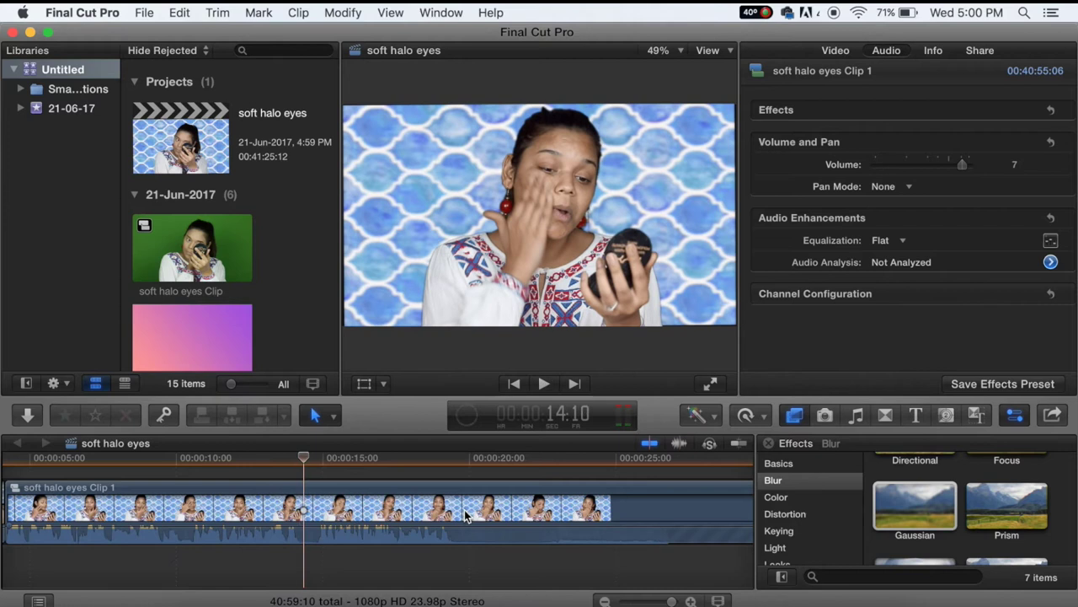
scroll(466, 516, "right", 2)
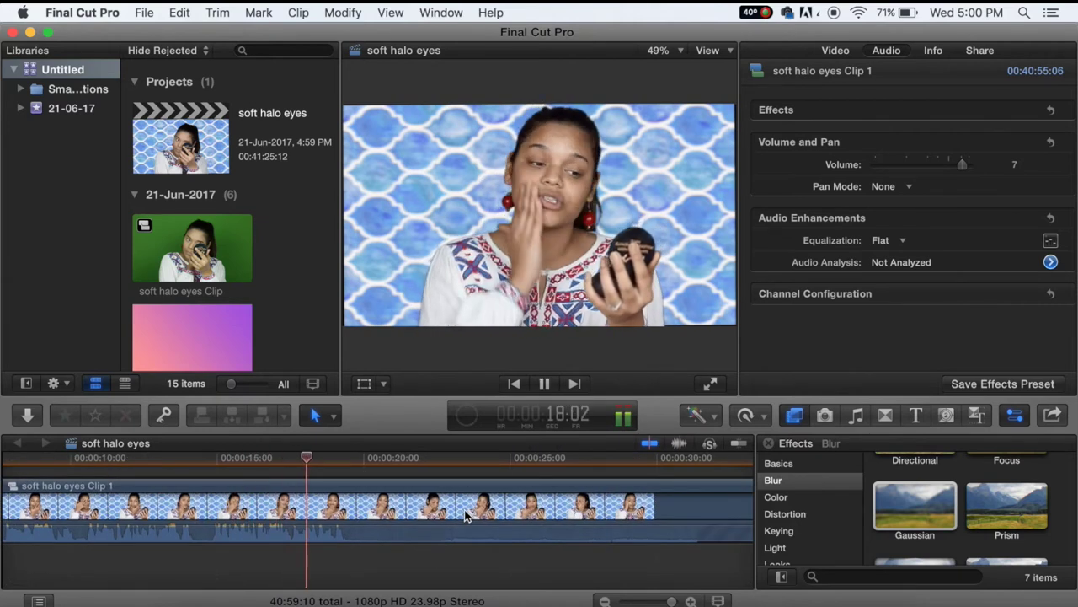
key("space")
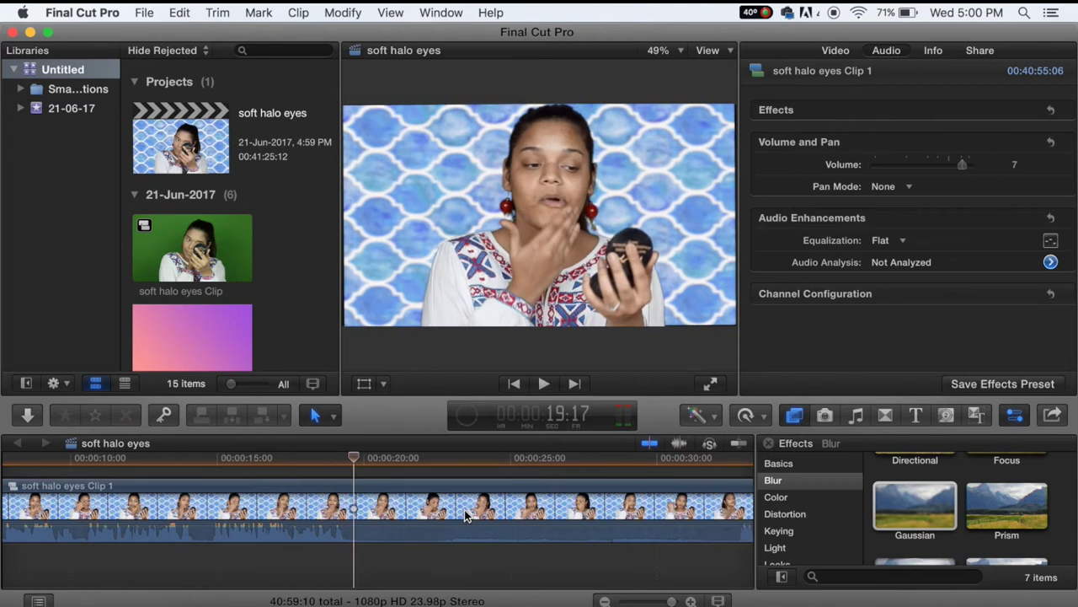
key("super+b")
scroll(464, 516, "right", 5)
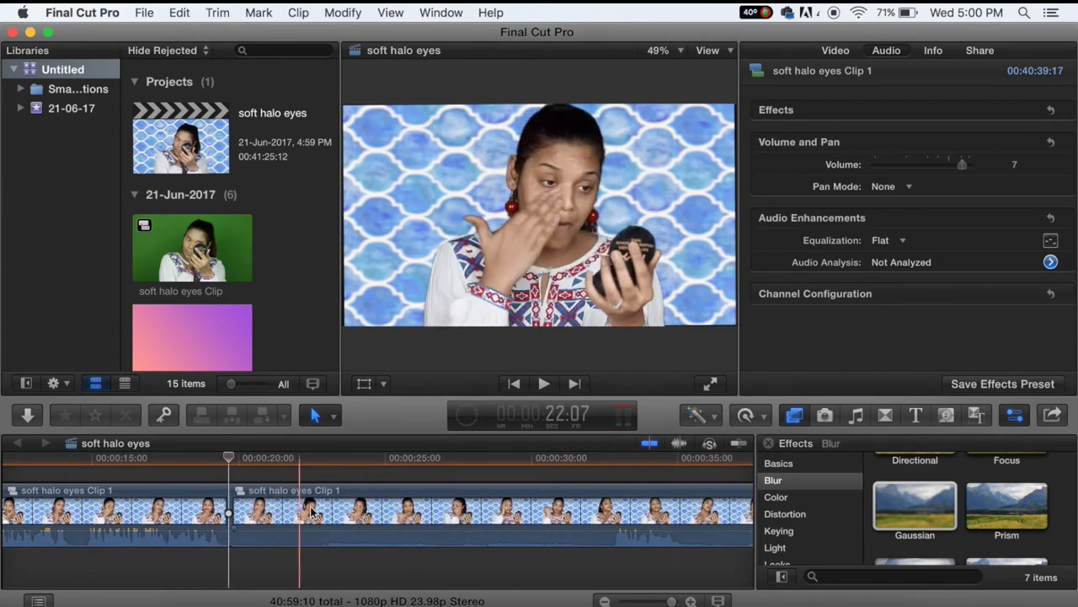
left_click(433, 510)
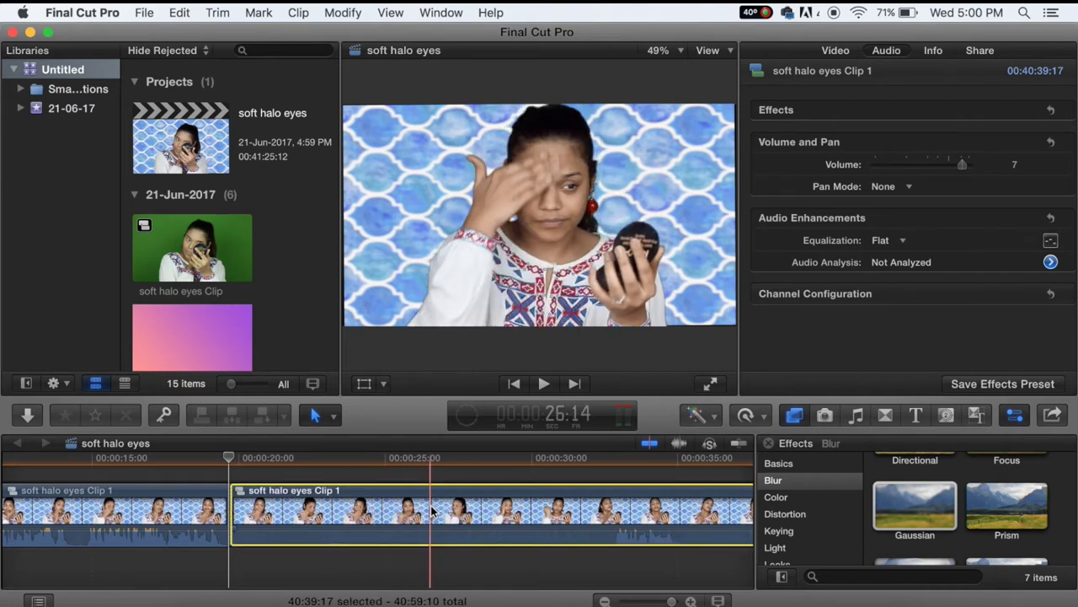
key("super+b")
Mute the isolated section starting at 19:17 and retime it to Fast 2x, checking the result in playback.
left_click_drag(962, 163, 844, 164)
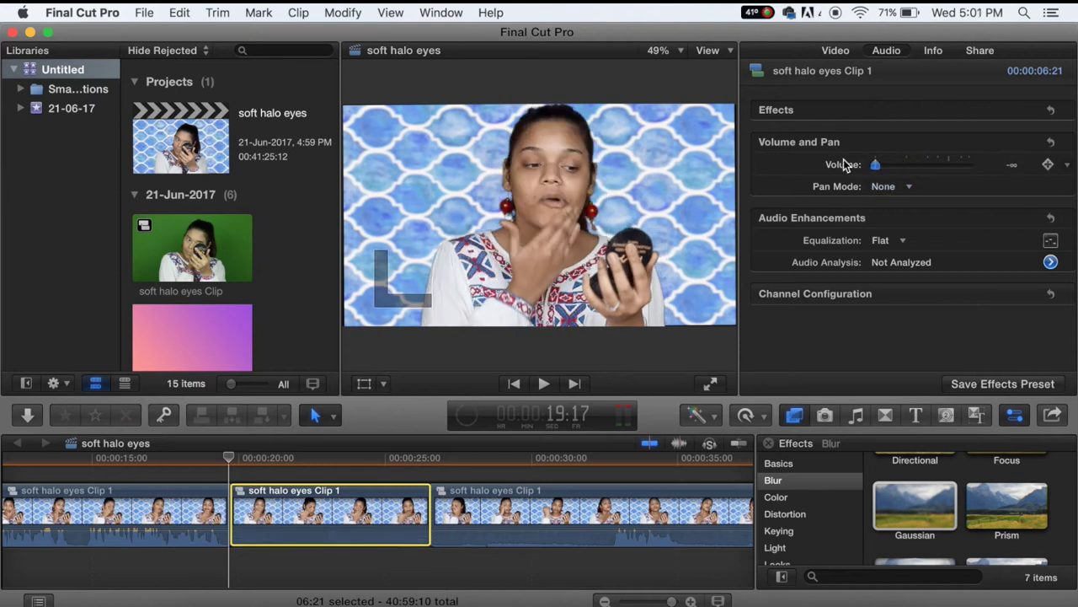
left_click(767, 413)
mouse_move(775, 449)
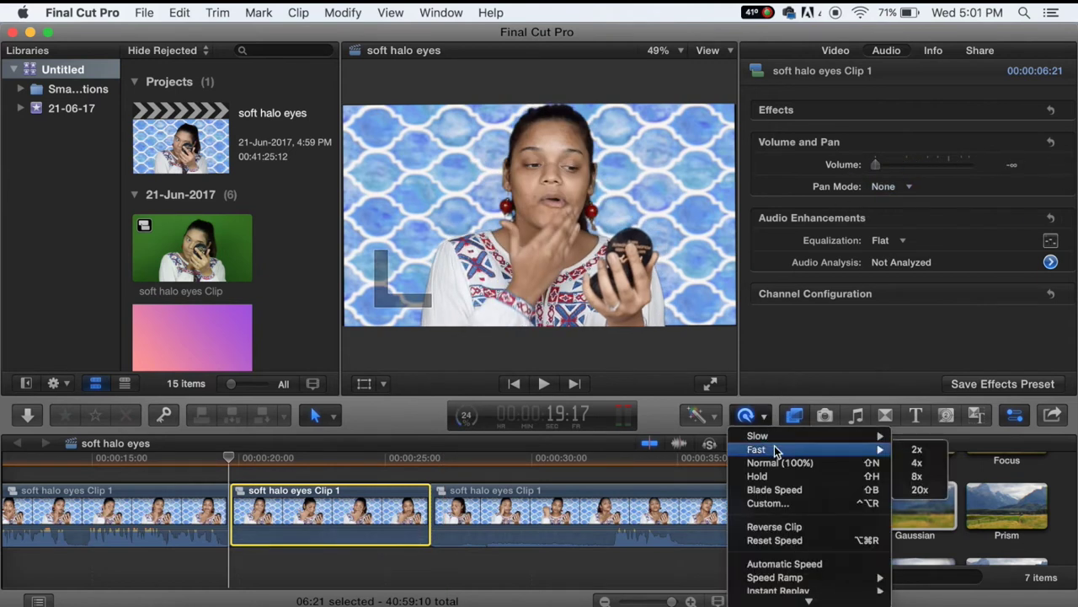
left_click(916, 450)
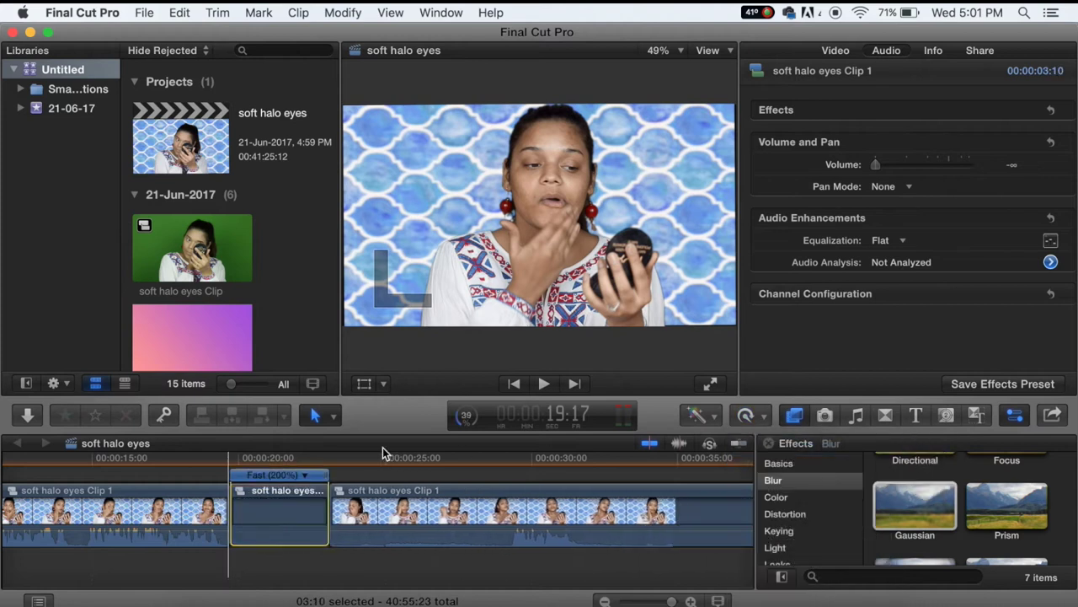
left_click(216, 480)
key("space")
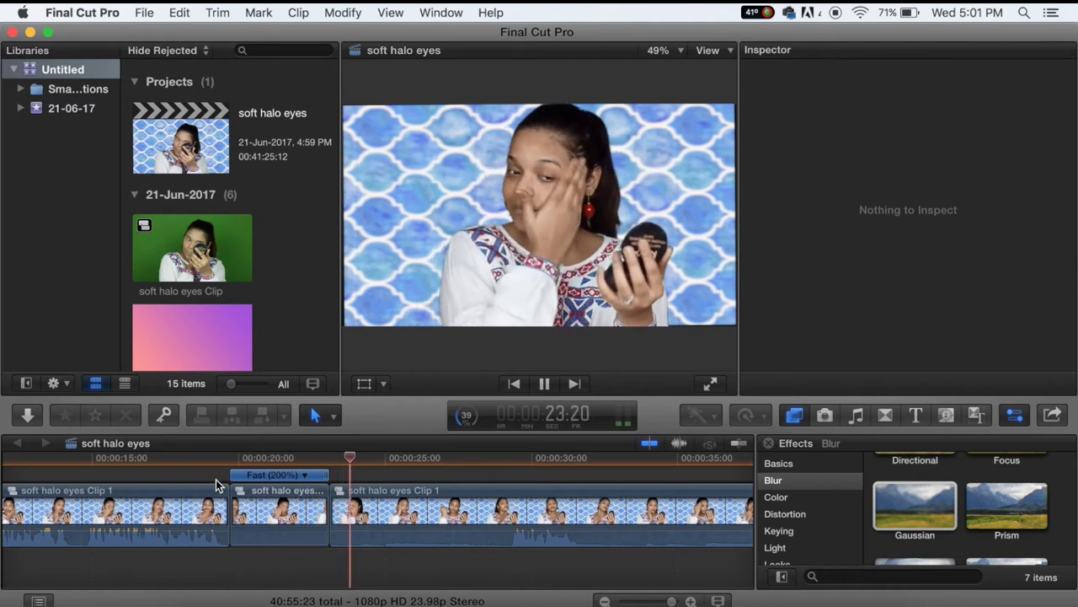
key("space")
left_click(477, 548)
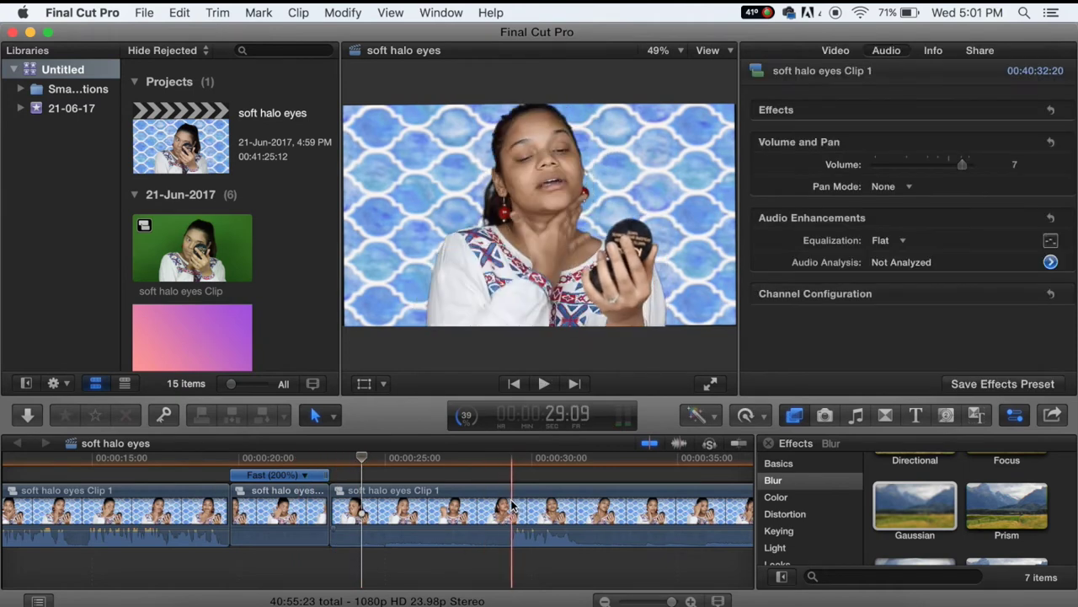
Cut the soft halo eyes clip at 29:08, in the portion following the sped-up section.
left_click(513, 506)
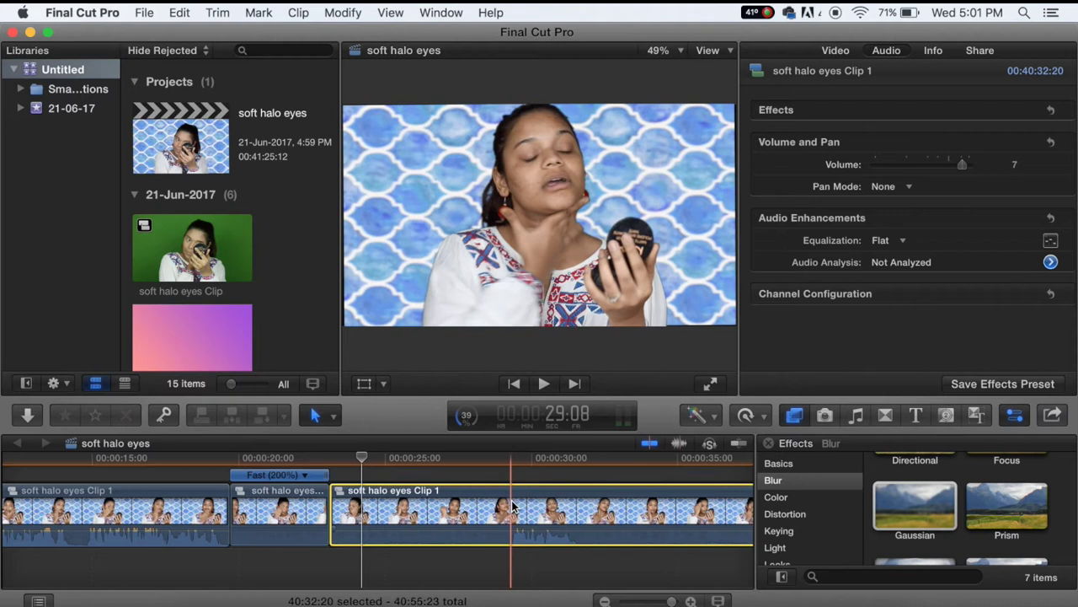
key("super+b")
left_click(512, 505)
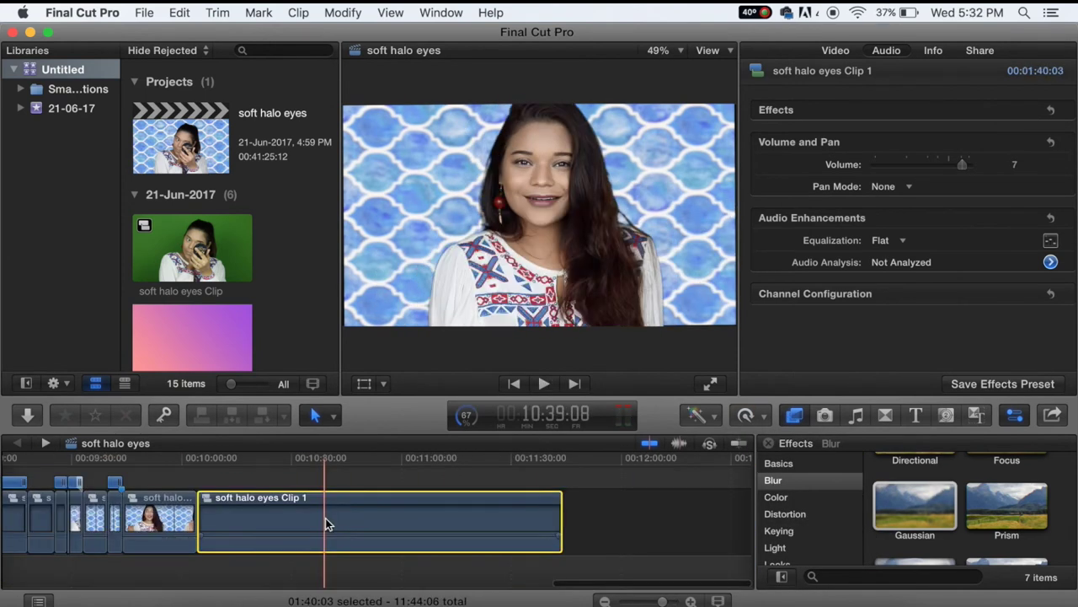
Cut the last clip out of the end of the timeline and paste it at the very beginning of the project.
key("BackSpace")
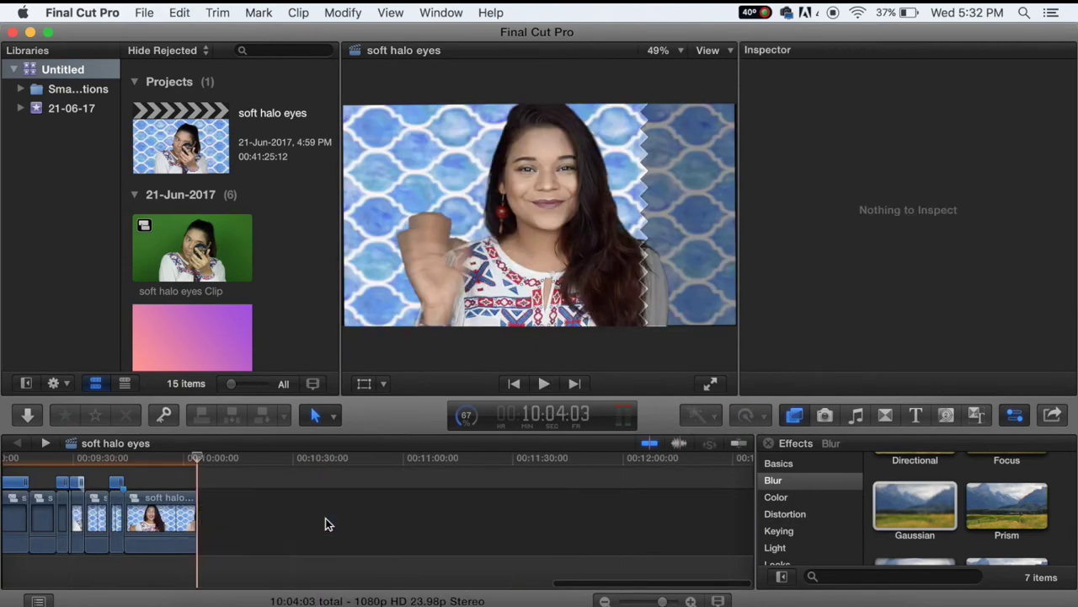
scroll(327, 523, "left", 10)
scroll(326, 523, "left", 10)
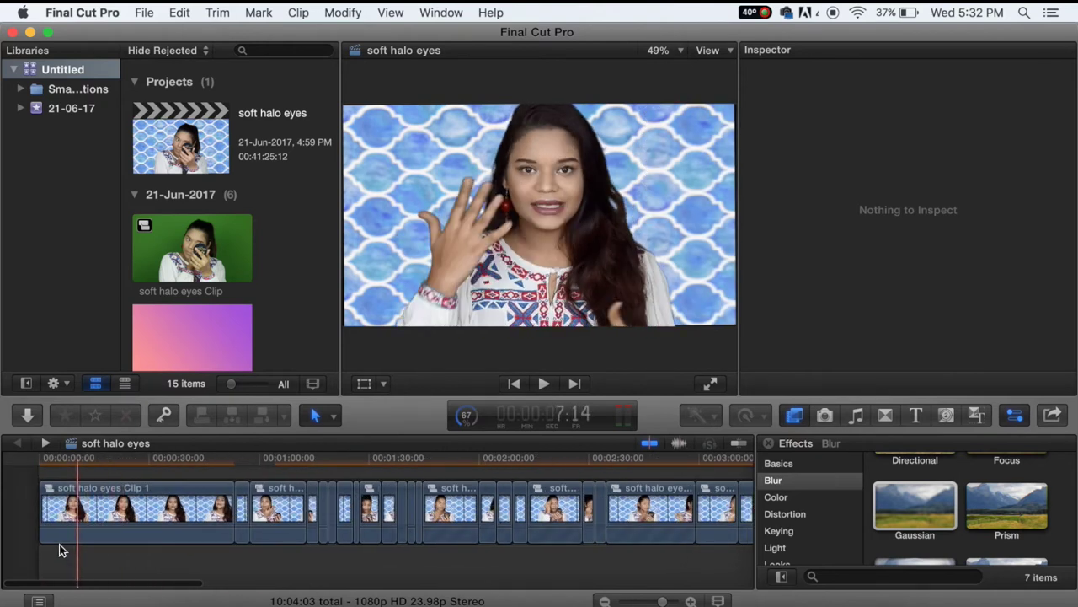
key("super+4")
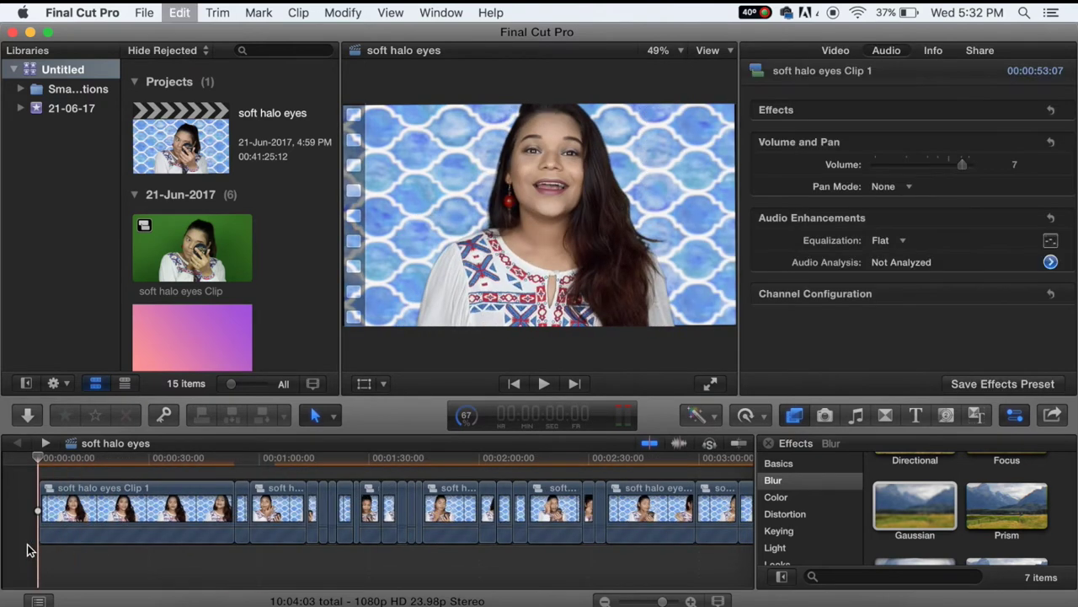
key("super+v")
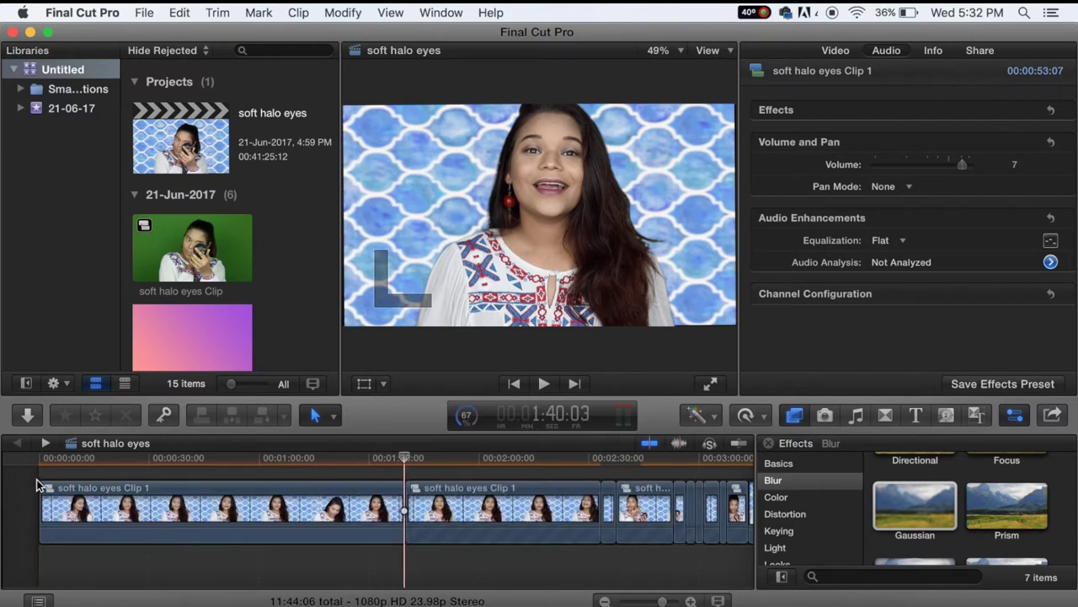
Mute the pasted opening clip by lowering its volume to -∞.
left_click(37, 486)
key("super+equal")
key("super+equal")
key("super+equal")
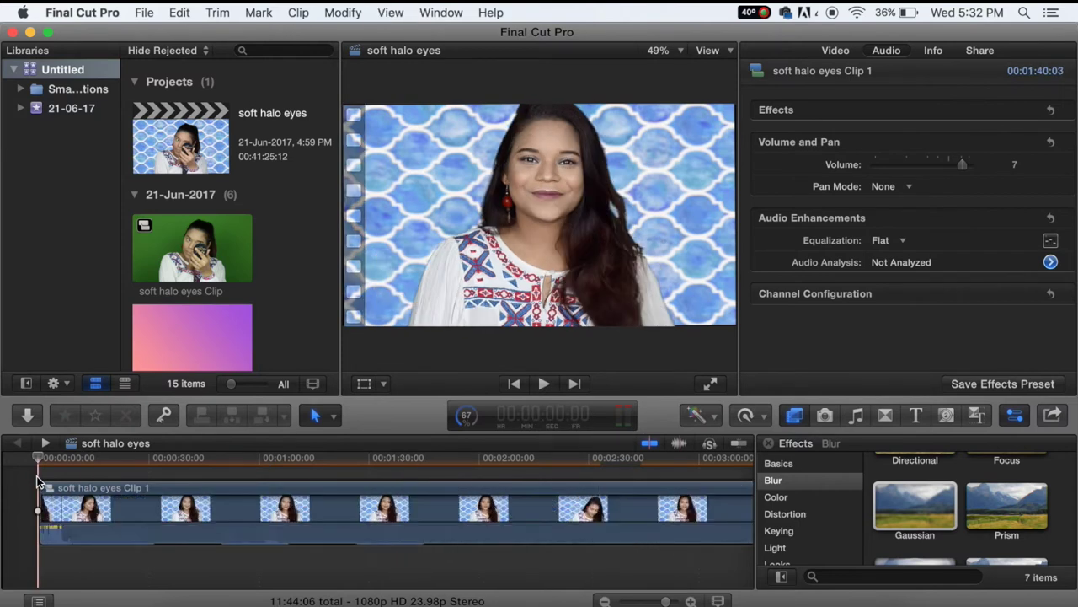
left_click_drag(112, 526, 110, 539)
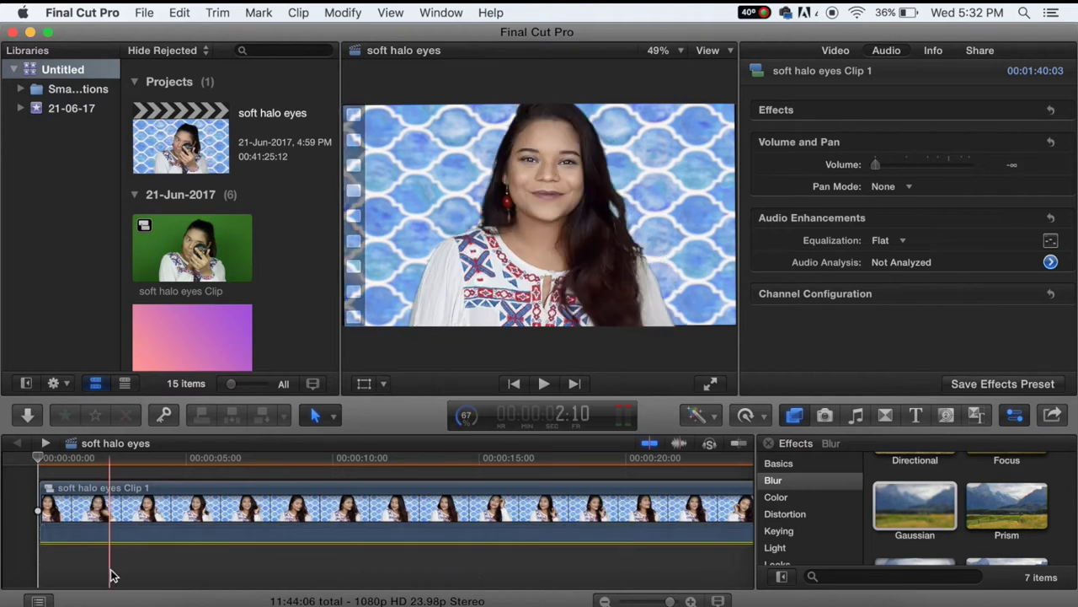
Cut the muted opening clip at 2:23 and delete the portion before the cut.
left_click(126, 519)
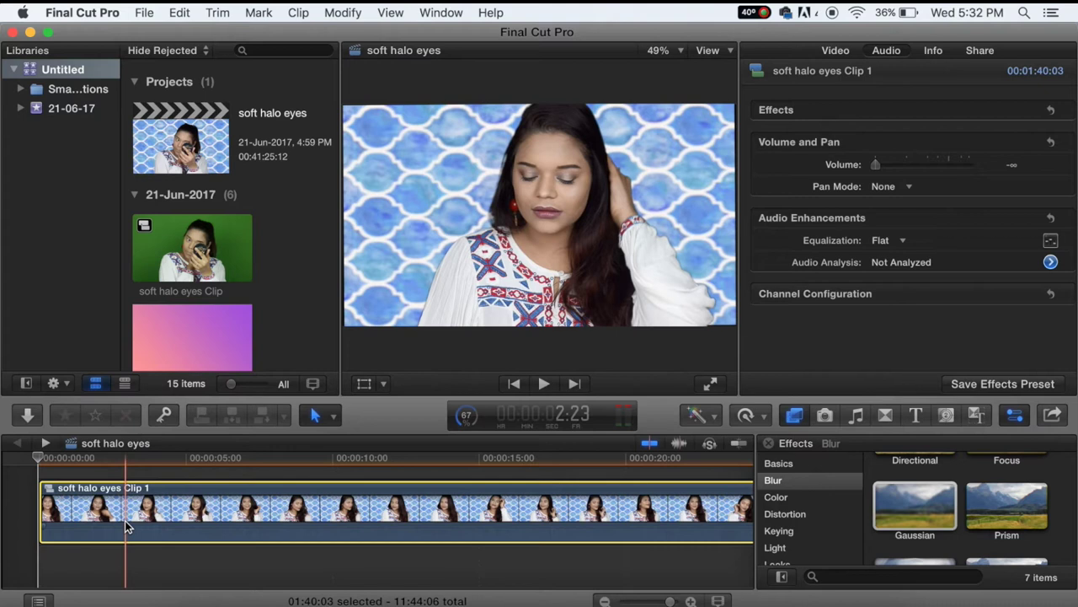
key("super+b")
key("BackSpace")
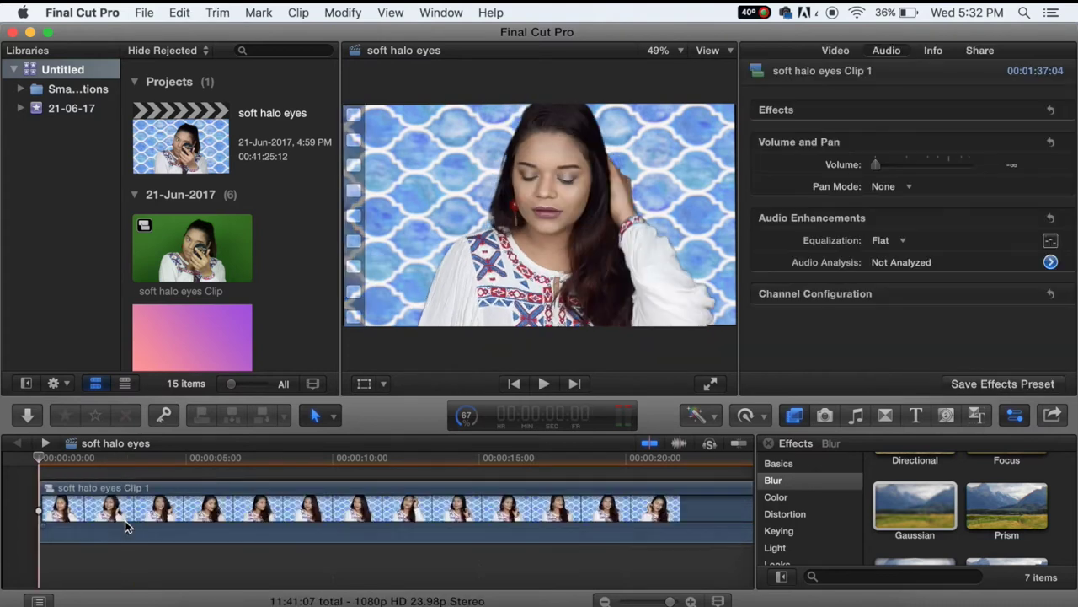
Play the new opening, cut it at 1:21 and 6:01, and delete the stretch from 1:21 to 3:02.
key("space")
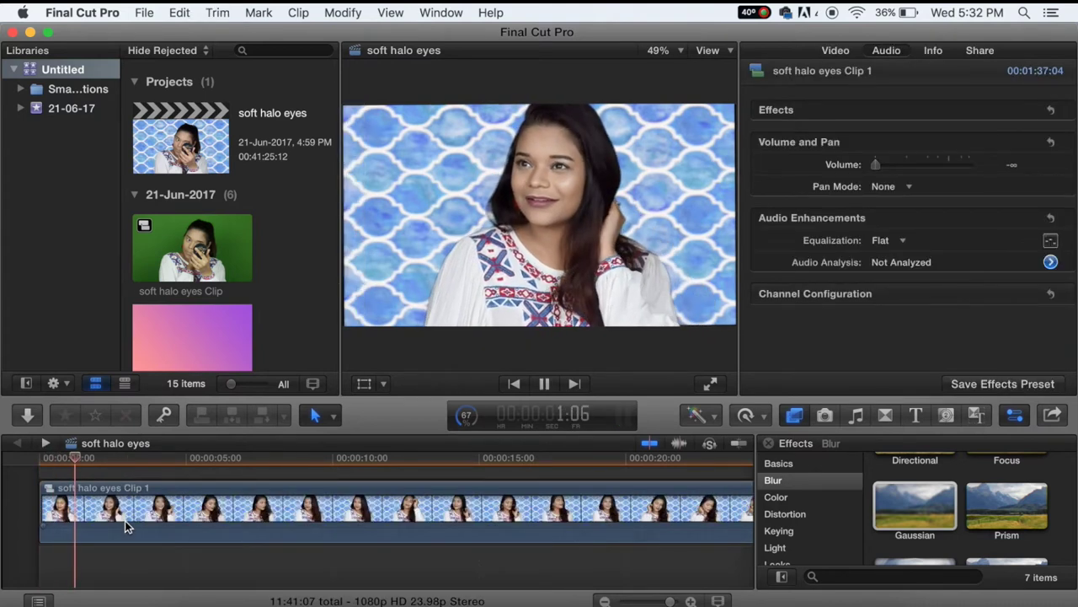
key("super+b")
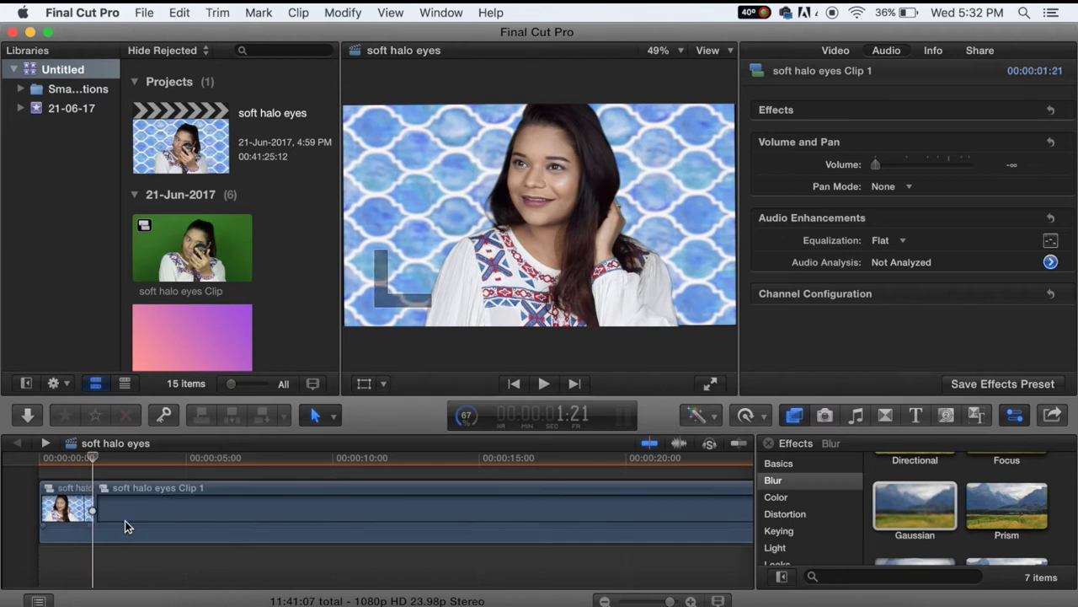
key("space")
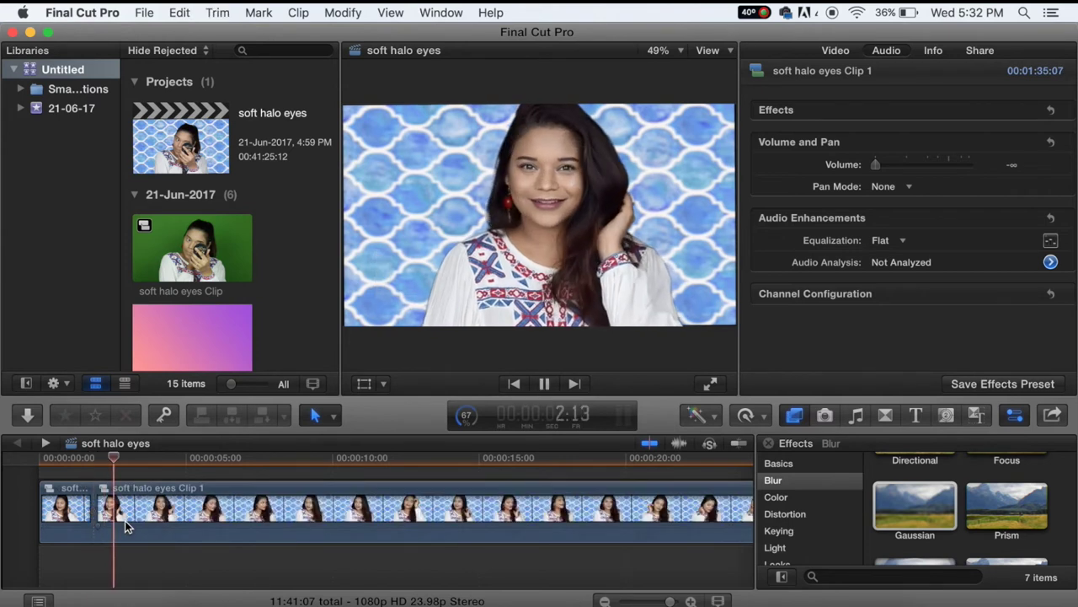
key("space")
key("space")
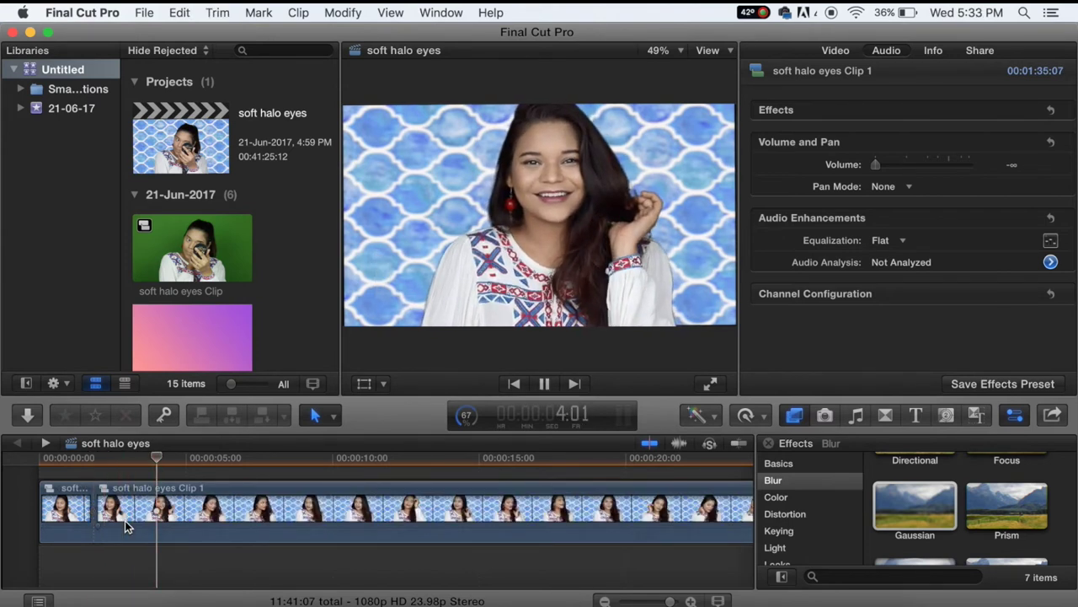
key("space")
key("super+b")
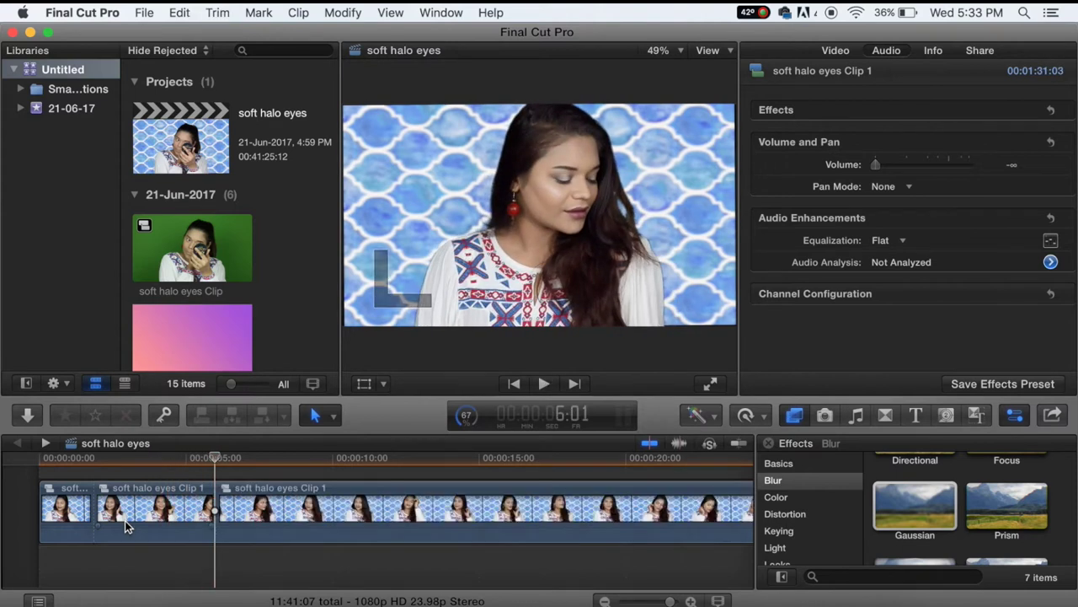
left_click(131, 519)
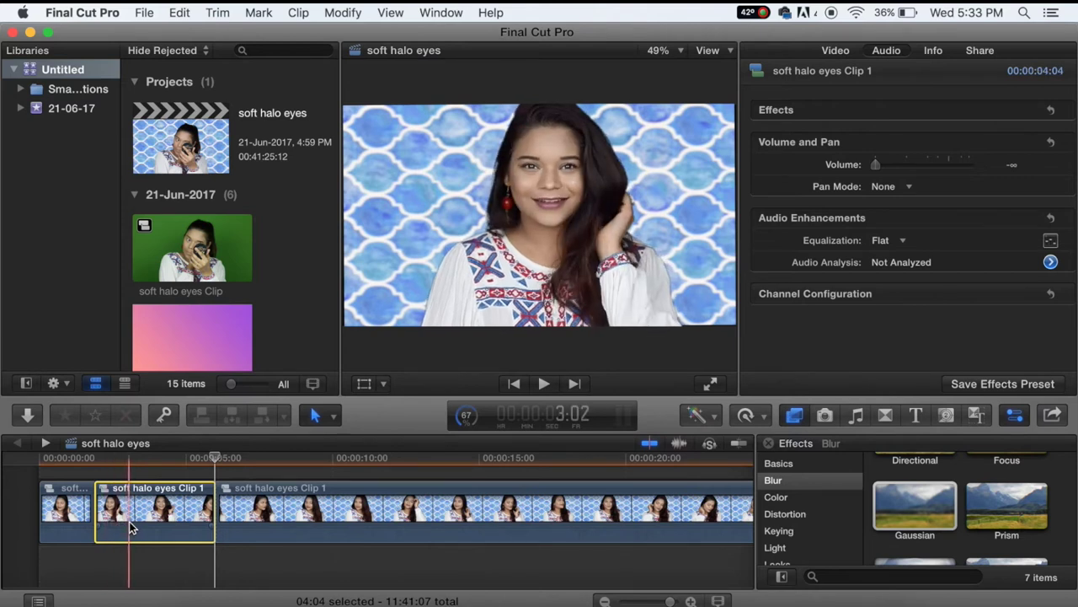
key("Delete")
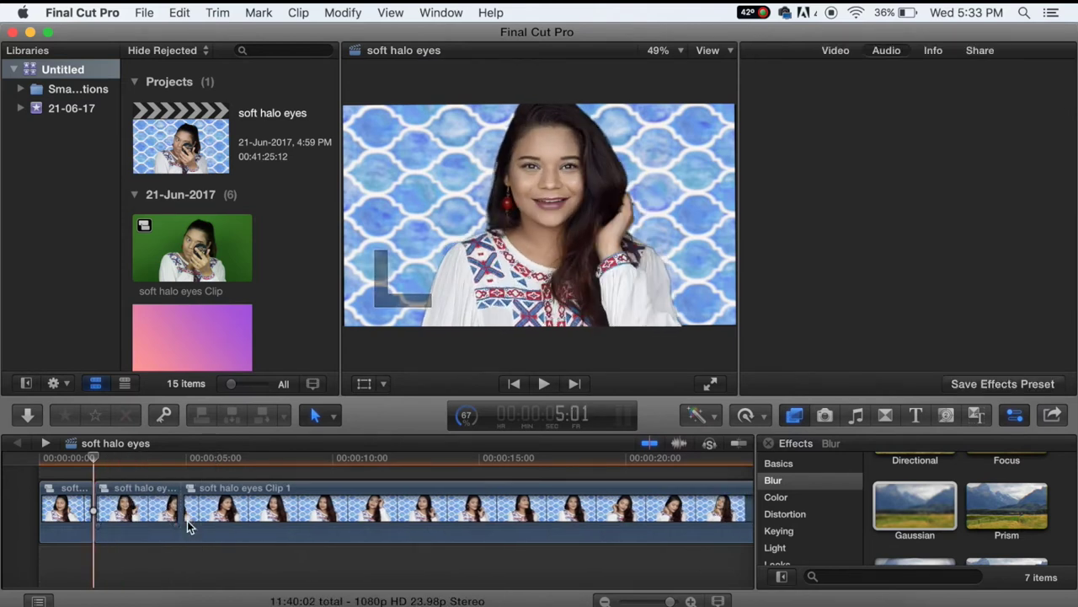
Play on, cut the long opening clip at about 6:13 and again further on, and delete the section between the cuts.
key("space")
key("super+b")
left_click(279, 523)
key("super+b")
key("Delete")
key("space")
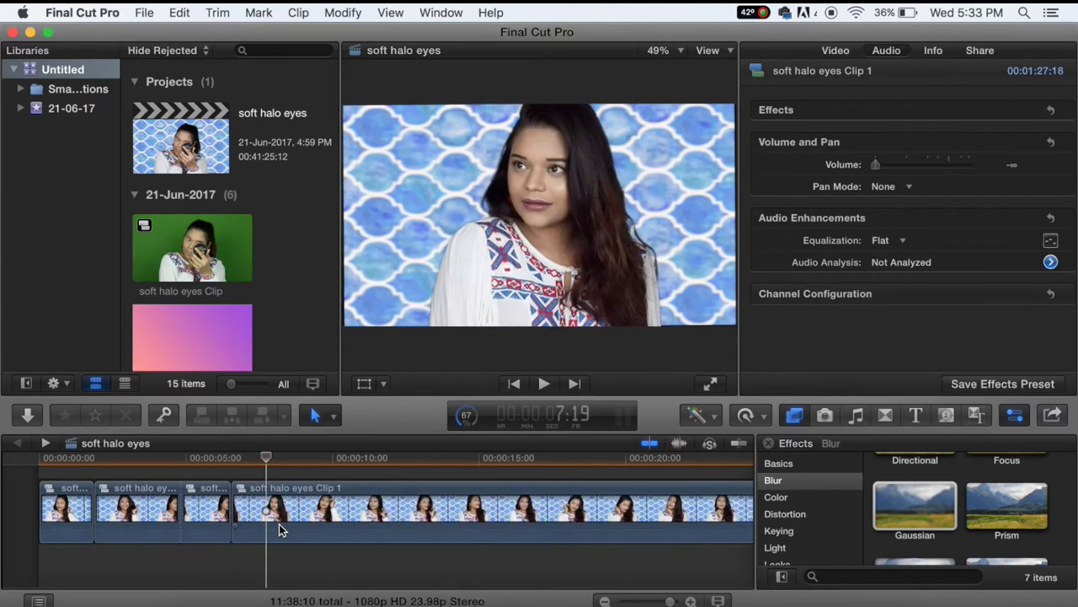
Cut the long clip at 7:19 and at about 9:09, and delete the section between the cuts.
key("super+b")
left_click(315, 523)
key("super+b")
key("Delete")
key("space")
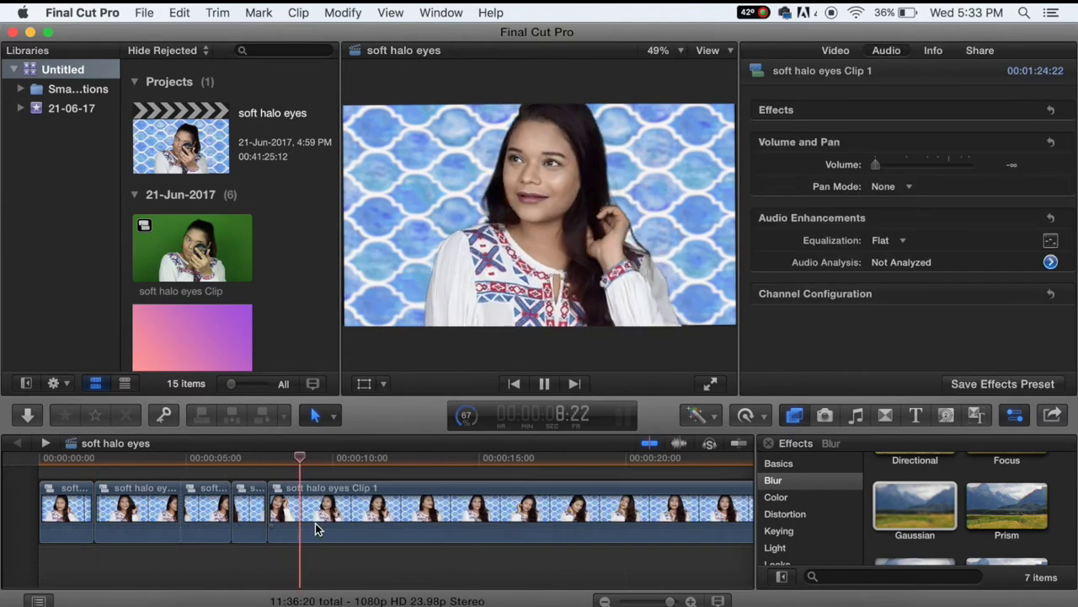
Play on past the 7:19 cut, stepping back frame by frame to find the spot, and cut the clip at 11:12.
key("space")
key("Left")
key("Left")
key("Left")
key("Left")
key("Left")
key("Left")
key("Left")
key("Left")
key("Left")
key("super+b")
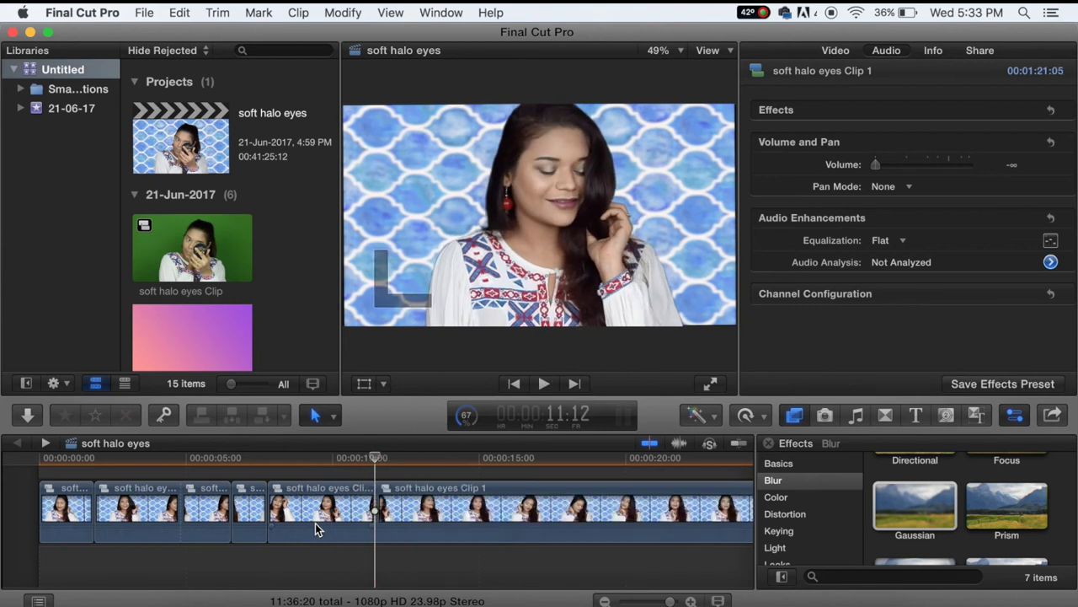
Make another cut beyond 11:12 and delete the section between the two cuts.
key("space")
key("space")
key("super+b")
left_click(408, 516)
key("Delete")
scroll(408, 516, "right", 3)
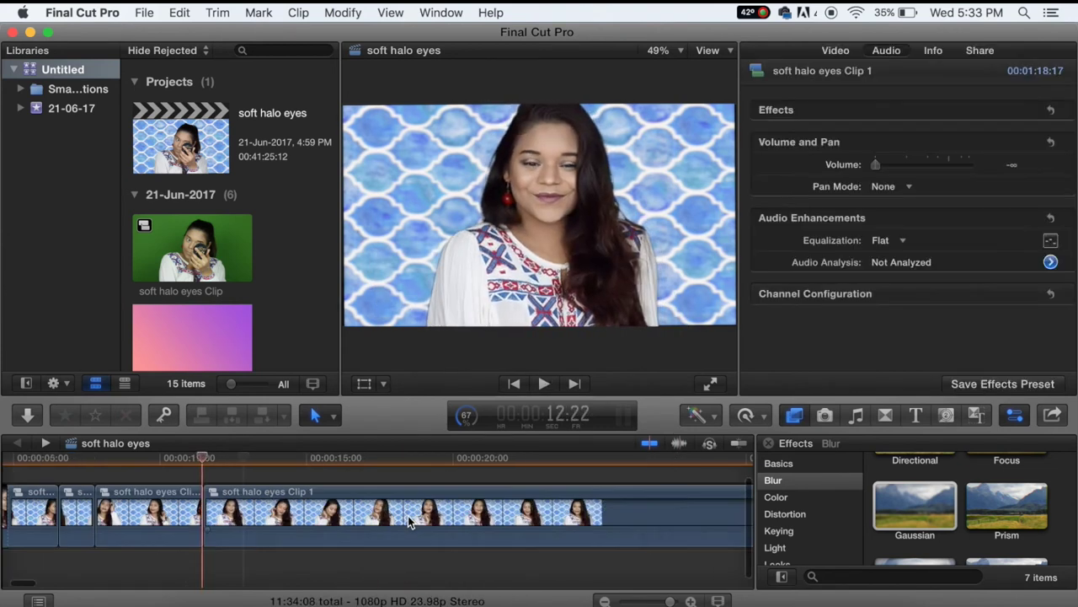
Cut the long clip at 12:22 and again further on, delete the section between the cuts, and play the result.
key("super+b")
key("super+b")
left_click(275, 508)
key("Delete")
key("space")
key("space")
key("super+b")
key("space")
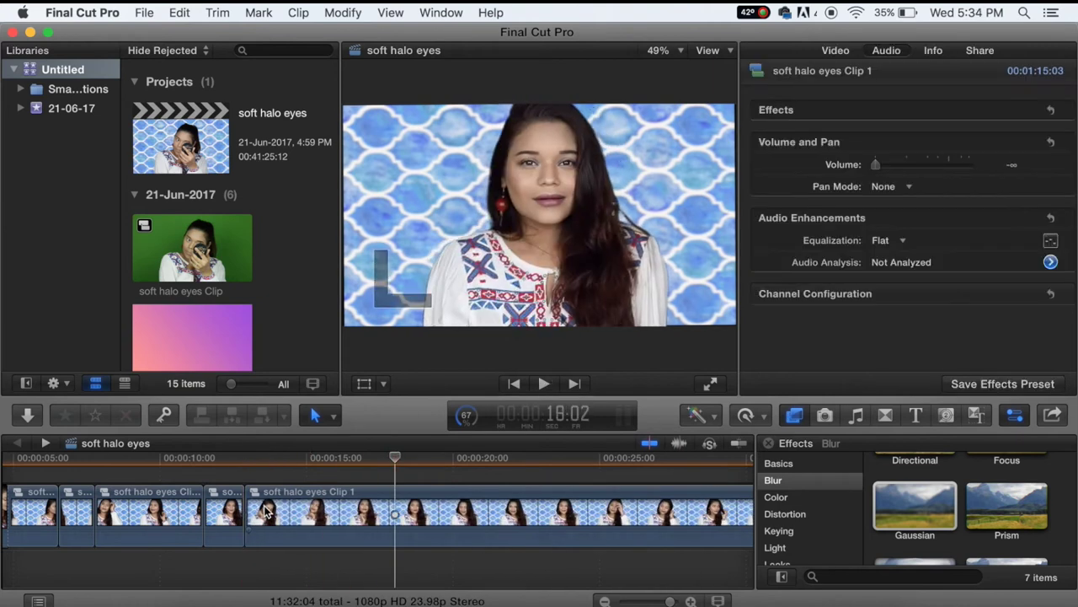
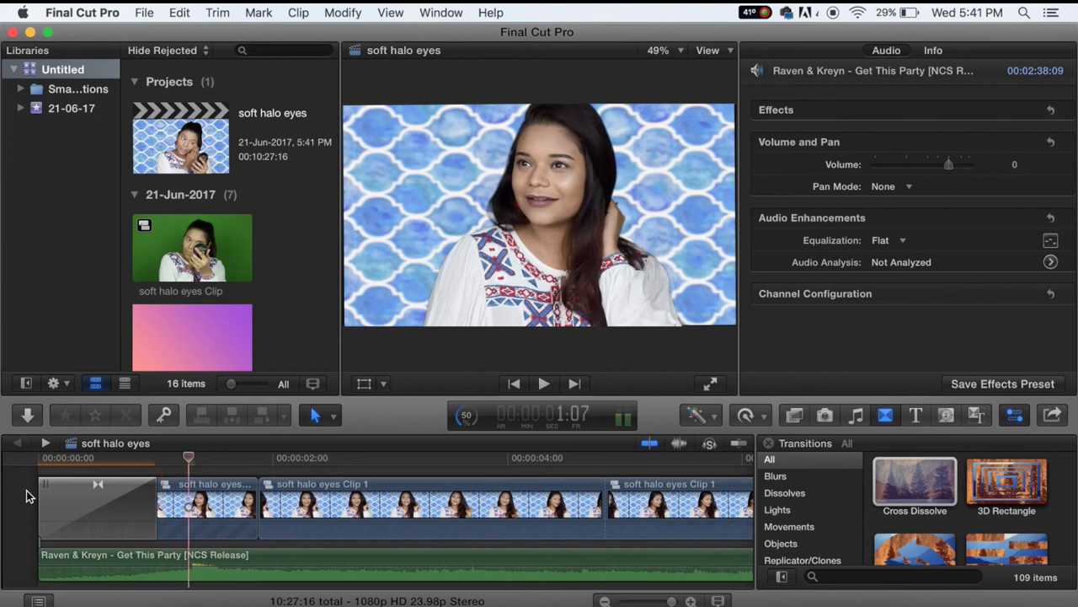
Trim the start of the Raven & Kreyn music and place it about half a second into the timeline, checking it in playback.
left_click_drag(40, 554, 176, 552)
left_click_drag(186, 557, 118, 552)
left_click_drag(27, 502, 27, 502)
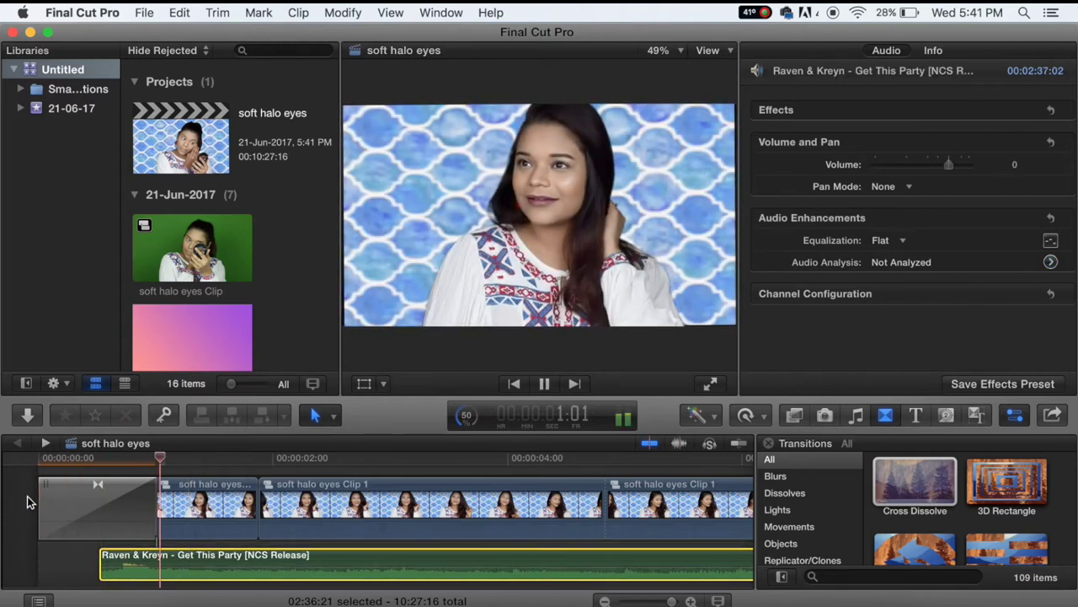
scroll(27, 502, "right", 3)
key("space")
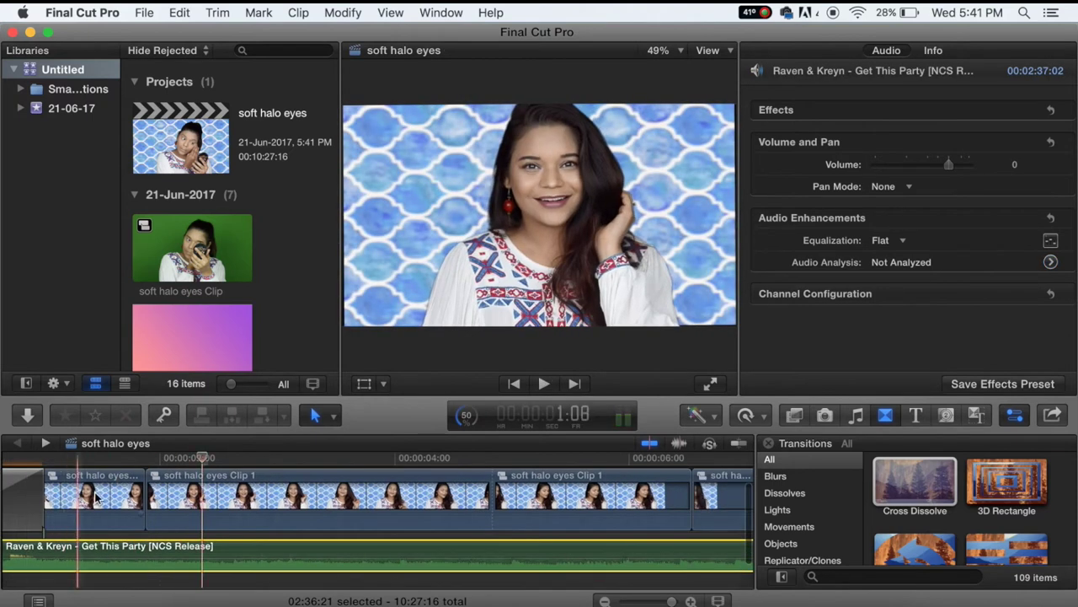
key("space")
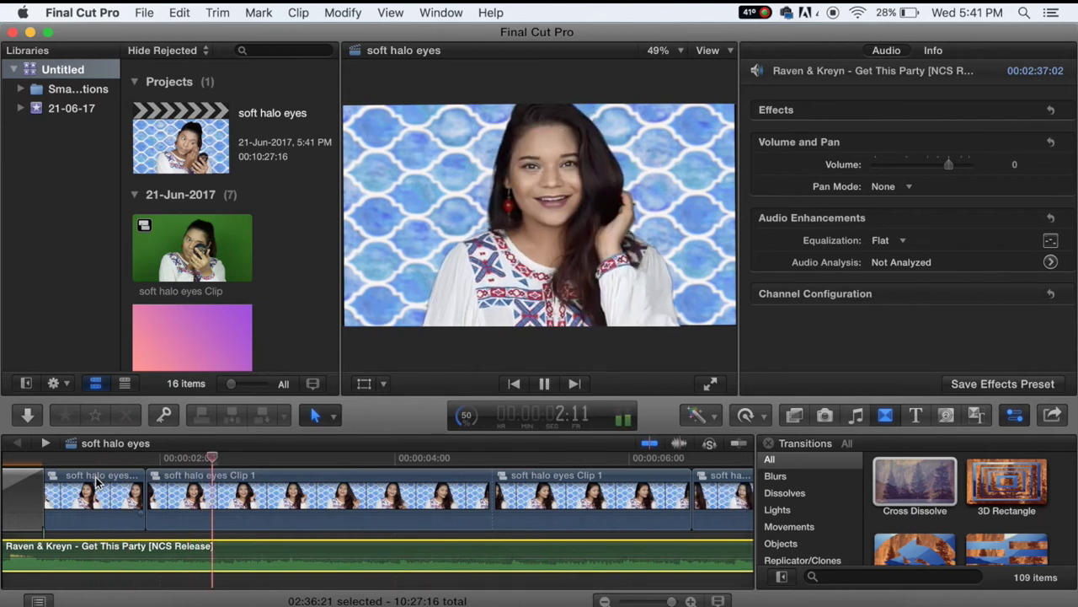
Retime the short opening clip beside the fade-in transition to Slow 50%.
left_click(98, 482)
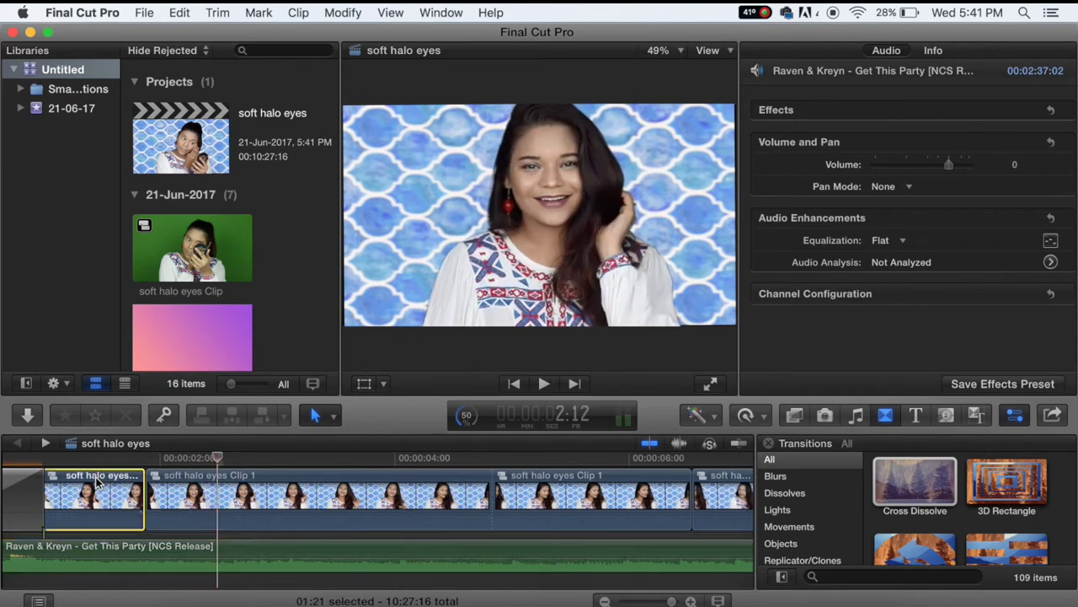
left_click(759, 416)
mouse_move(762, 435)
left_click(903, 435)
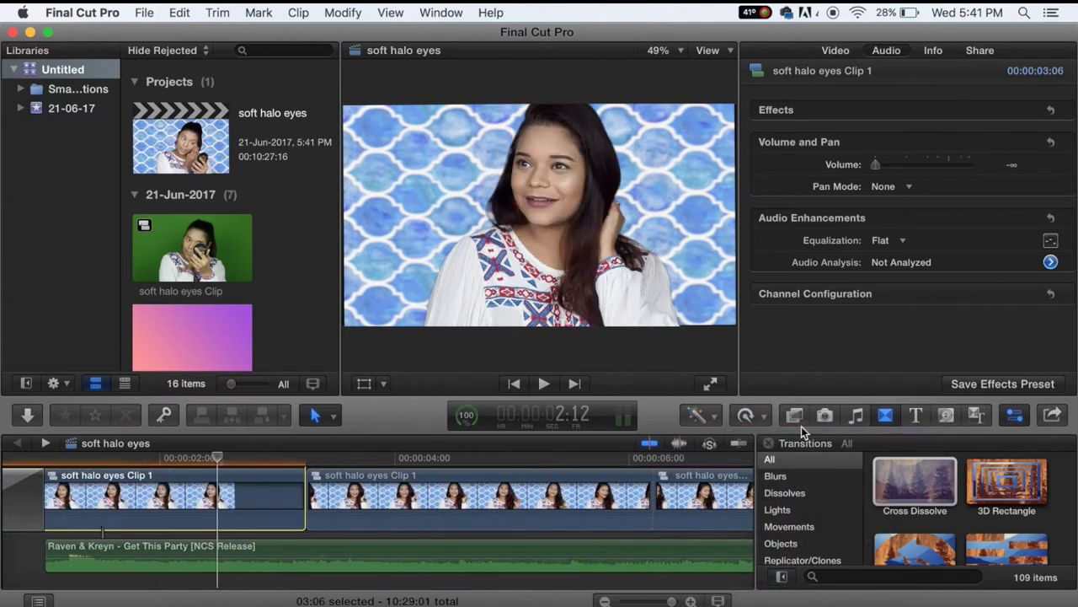
Set a custom speed rate of 70% for the opening clip.
left_click(712, 413)
left_click(756, 422)
left_click(747, 416)
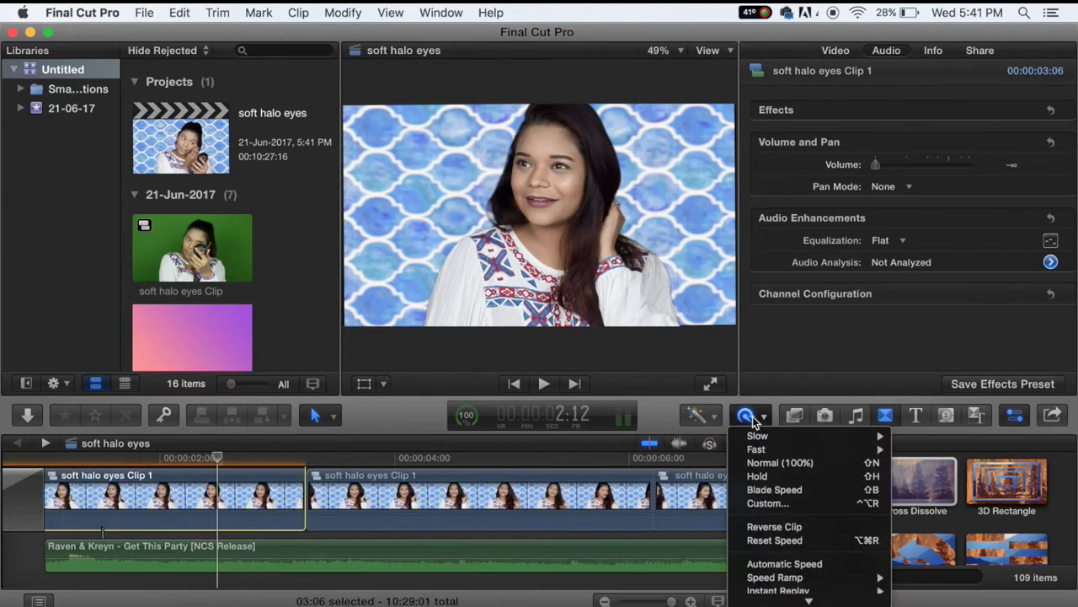
left_click(777, 501)
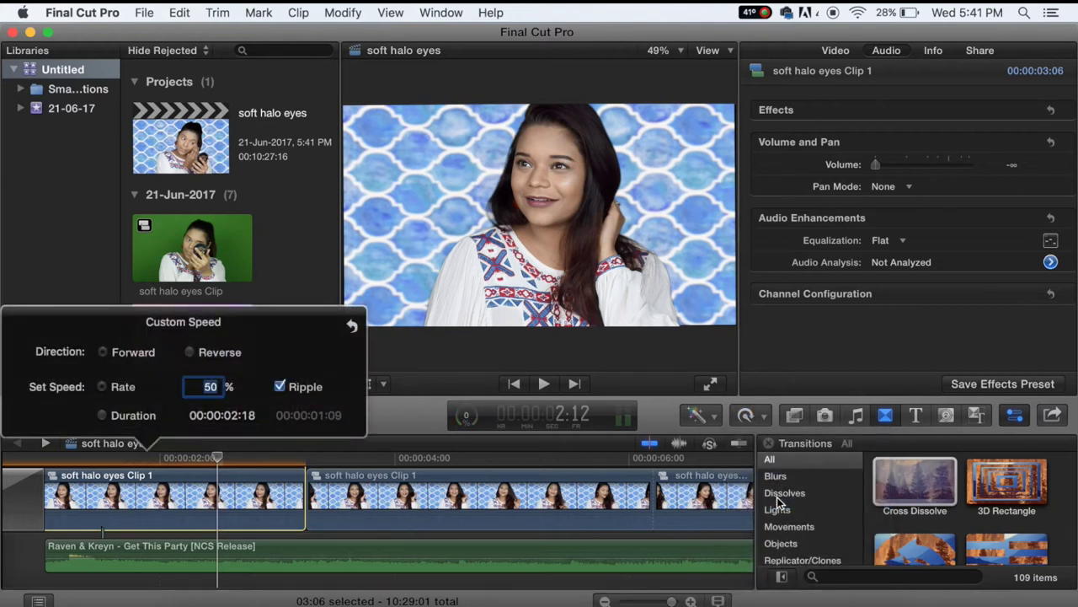
key("Return")
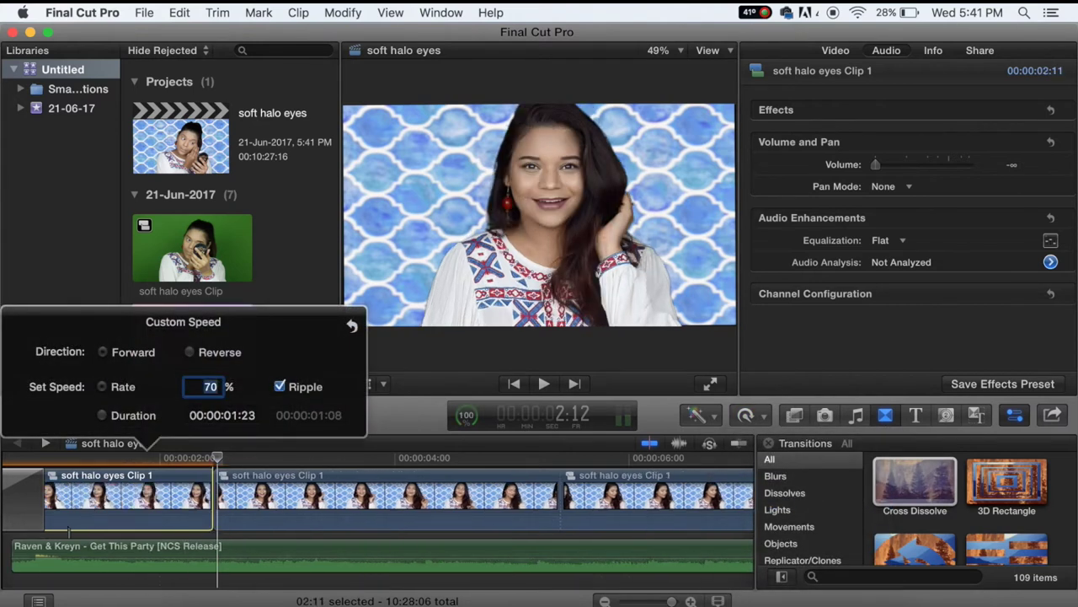
Play the opening with the music and trim the second clip's end by about one second.
left_click(20, 491)
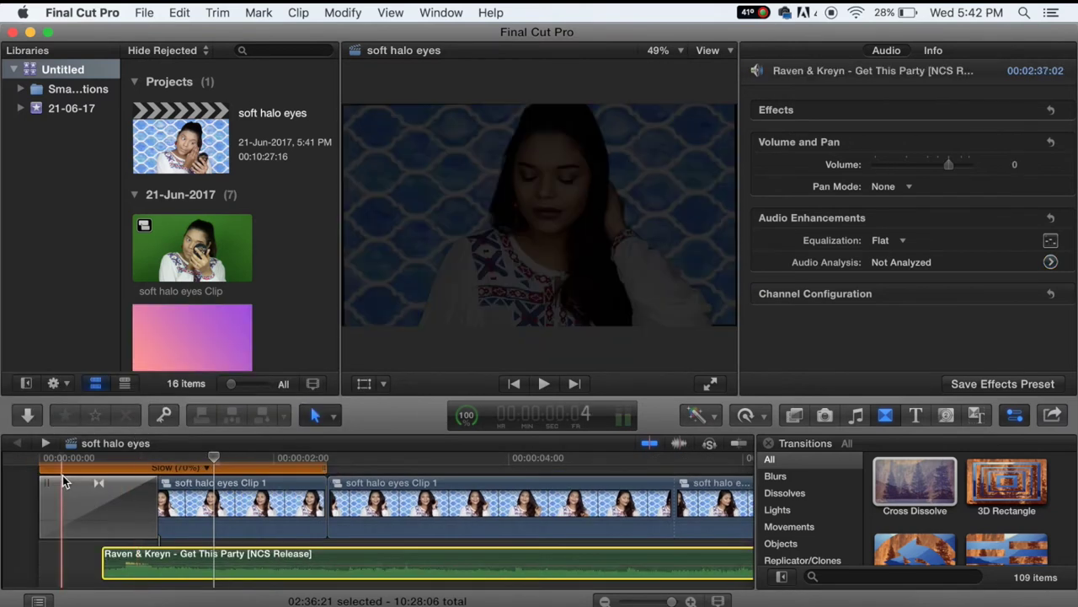
key("space")
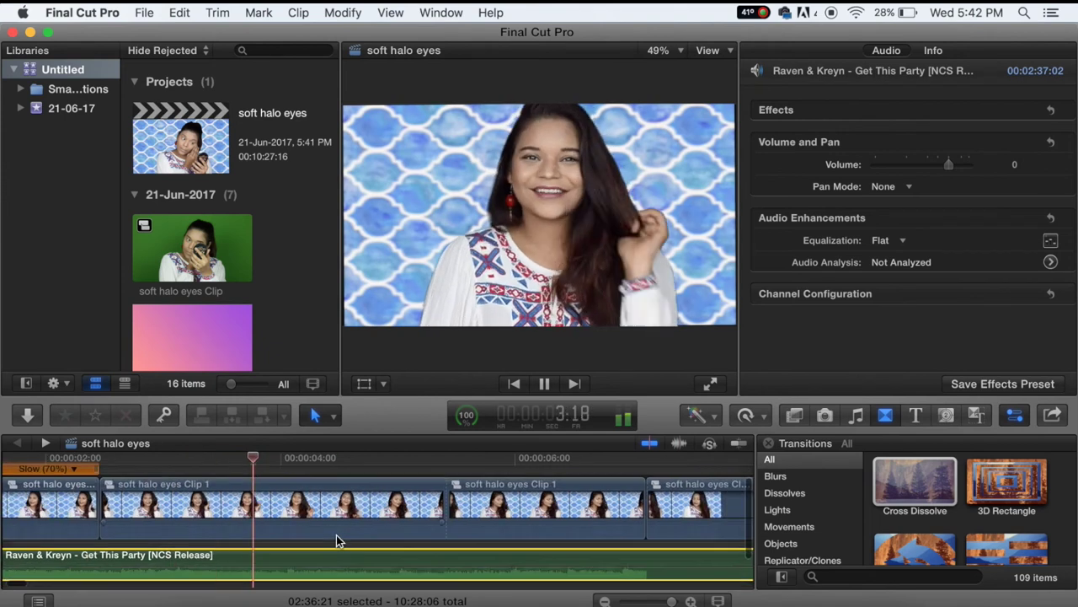
left_click_drag(446, 496, 331, 495)
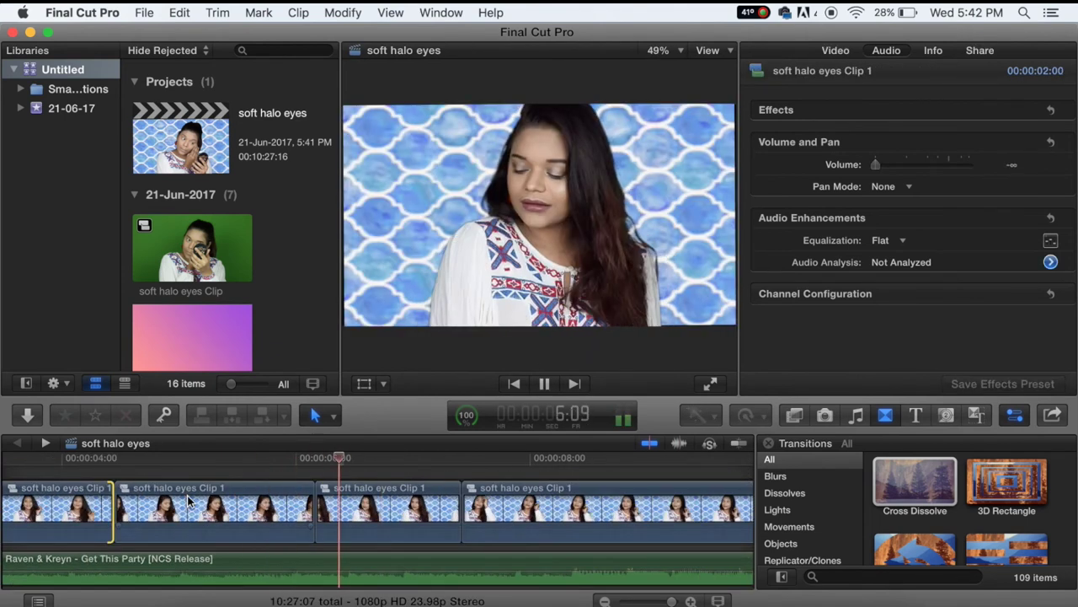
key("space")
Set a custom speed rate of 90% for the third clip, directly after the trimmed one.
left_click(188, 500)
key("ctrl+alt+r")
type("90")
key("Return")
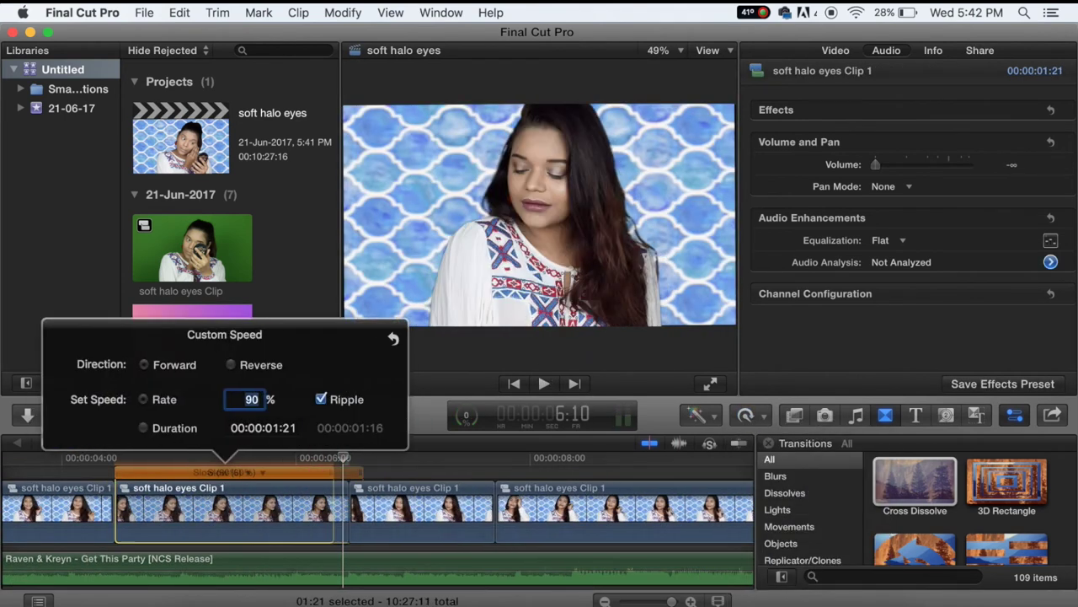
Set the custom speed rate to 87% for the third clip and to 64% for the clip directly after it.
type("87")
key("Return")
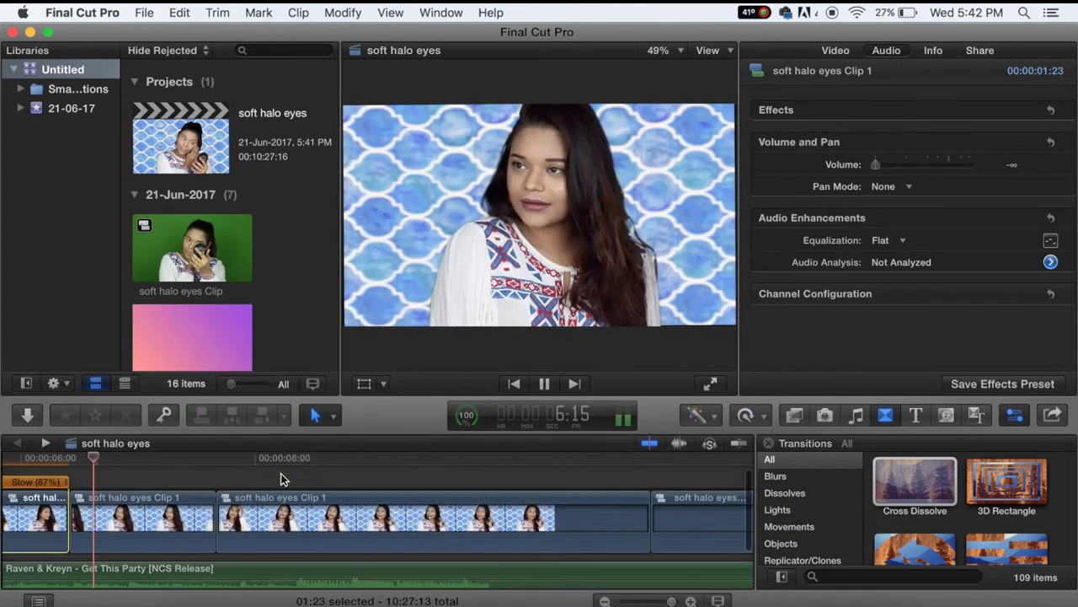
left_click(134, 488)
key("ctrl+alt+r")
type("80")
key("Return")
type("70")
key("Return")
type("66")
key("Return")
type("64")
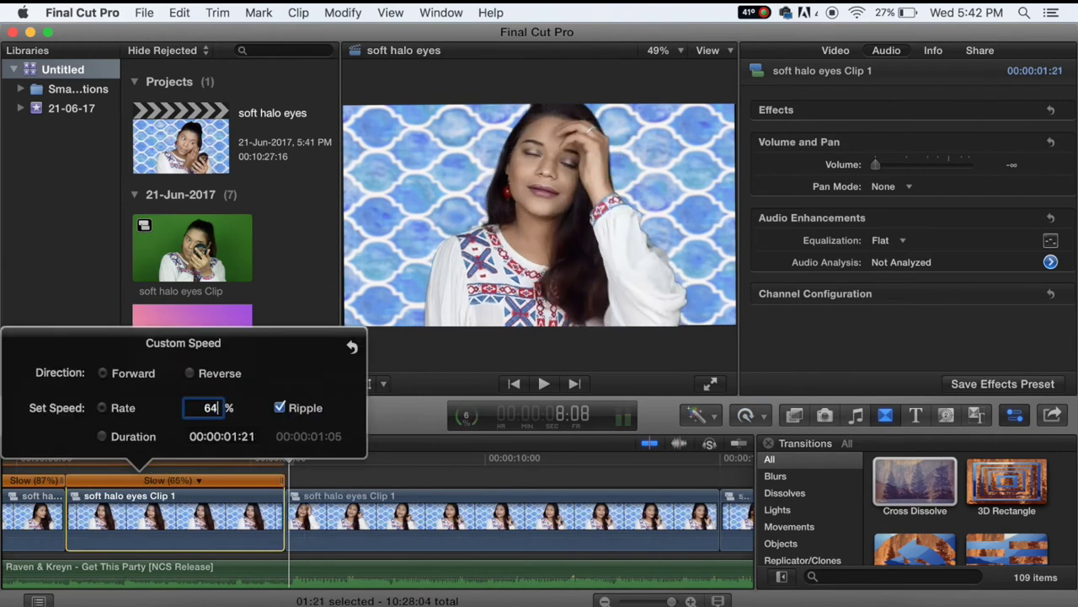
key("Return")
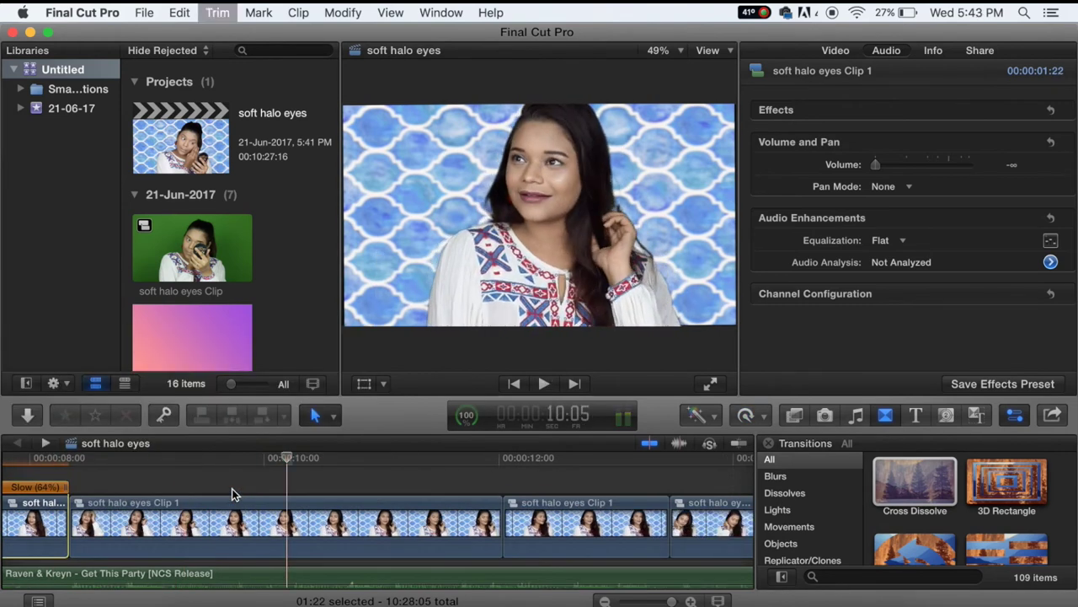
Trim the end of the clip following the 64% one to 10:05 and play on into the next clip.
key("alt+]")
key("space")
key("space")
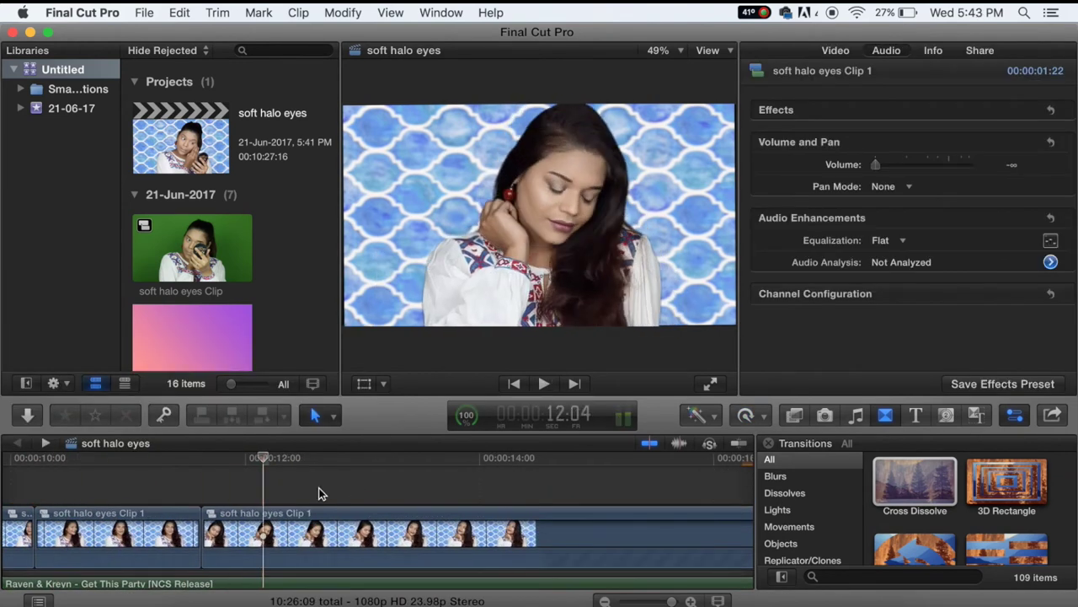
Try a custom speed rate of 73% on the clip starting at about 10:05 and play it with the music.
left_click(156, 527)
left_click(745, 415)
left_click(770, 510)
type("70")
key("Return")
type("75")
key("BackSpace")
type("3")
key("Return")
key("space")
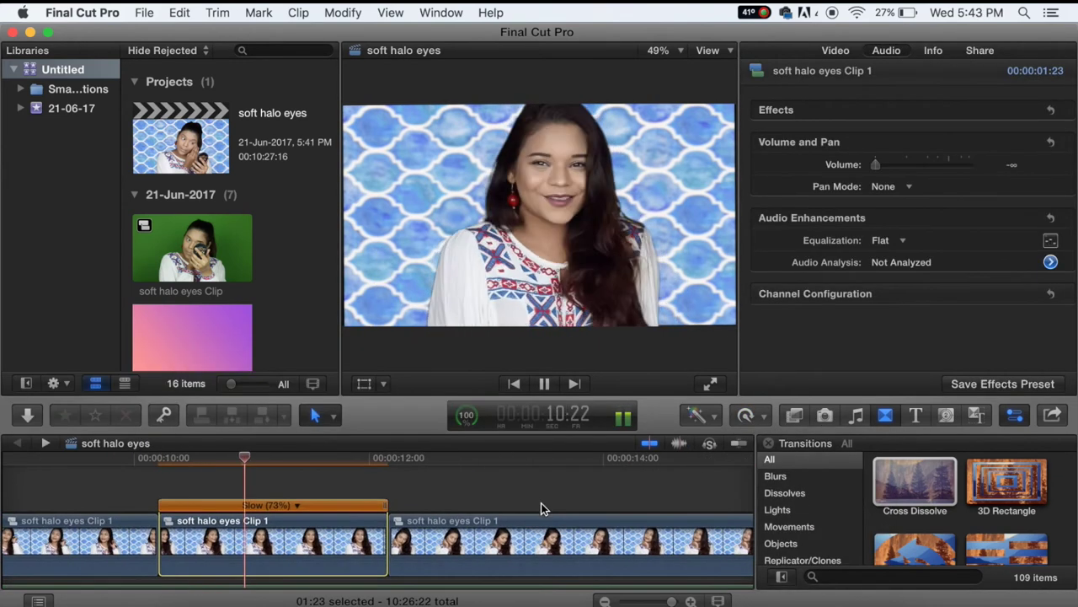
Shorten the clip slowed to 73% slightly and set its custom speed rate to 70%.
key("BackSpace")
left_click(329, 571)
key("ctrl+alt+r")
type("70")
key("Return")
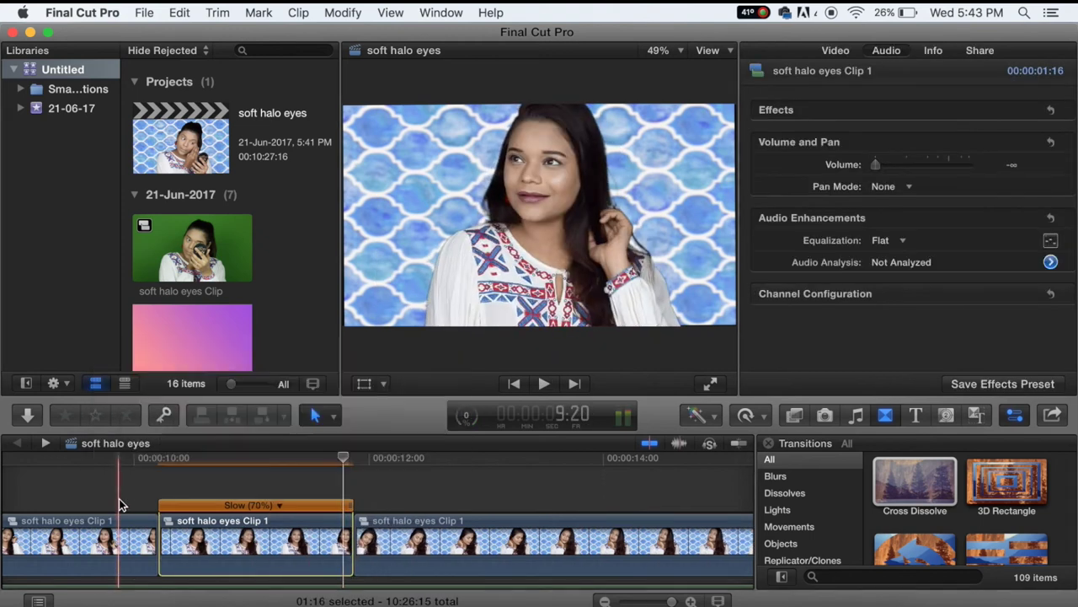
Play on and split the clip after the 70% one about 1 second 9 frames from its start.
key("space")
scroll(501, 534, "right", 3)
left_click(247, 546)
key("super+b")
Set a custom speed rate of 64% for the first part of the split clip and play it.
left_click(746, 415)
left_click(772, 510)
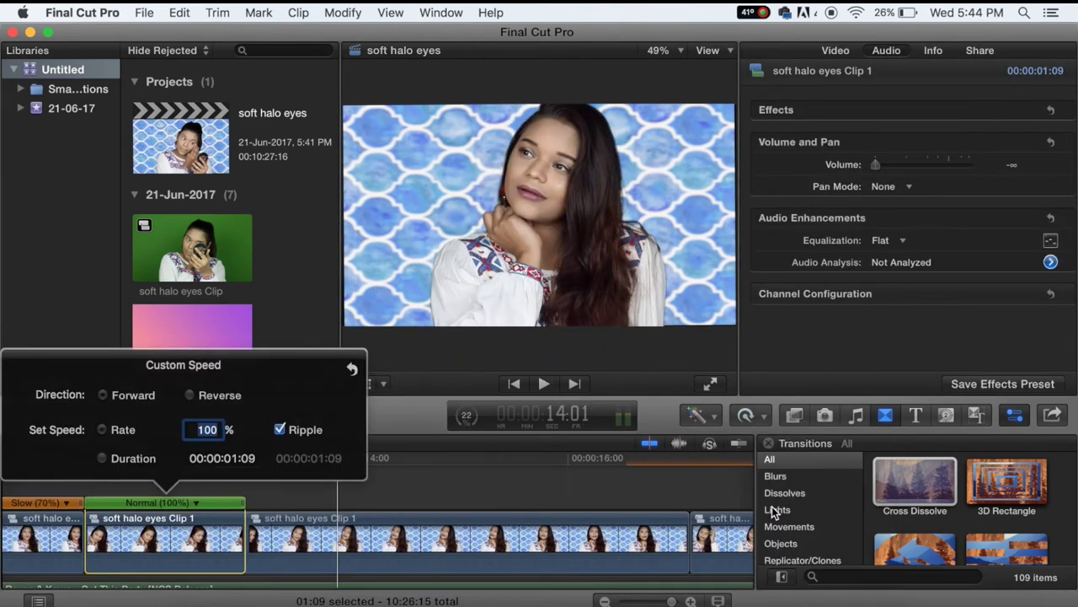
type("70")
key("BackSpace")
key("BackSpace")
type("66")
key("BackSpace")
type("4")
key("Return")
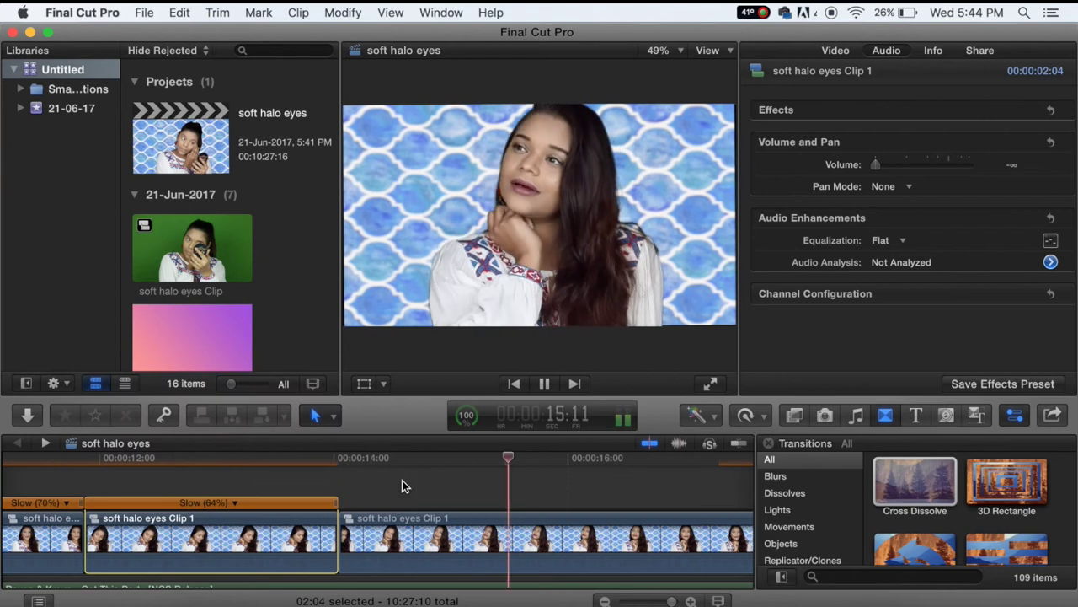
Delete the leftover footage between the last montage clip and the start of the talking clip.
left_click_drag(402, 503, 570, 556)
key("super+shift+a")
left_click_drag(479, 492, 576, 546)
key("Delete")
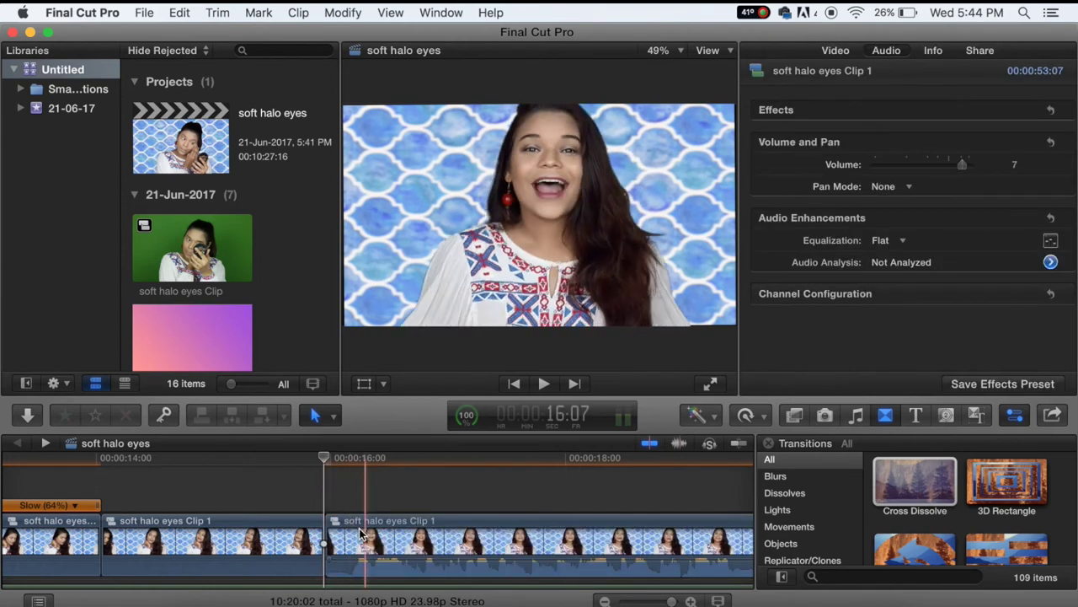
Insert the Miss Pink Shoes logo animation from the desktop's video essentials folder between the montage and the talking clip.
left_click(205, 594)
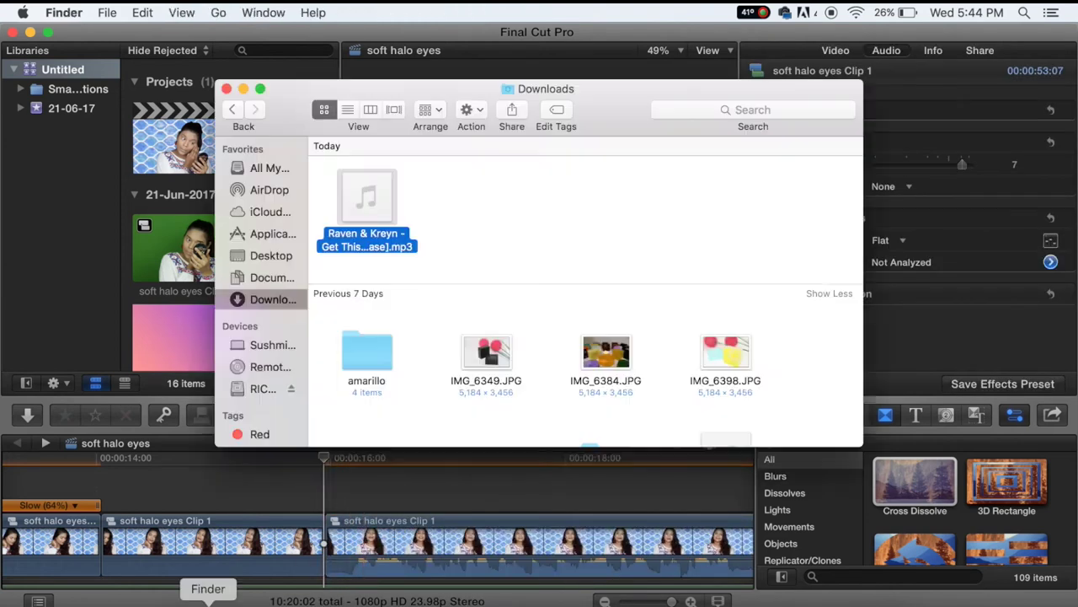
left_click(257, 258)
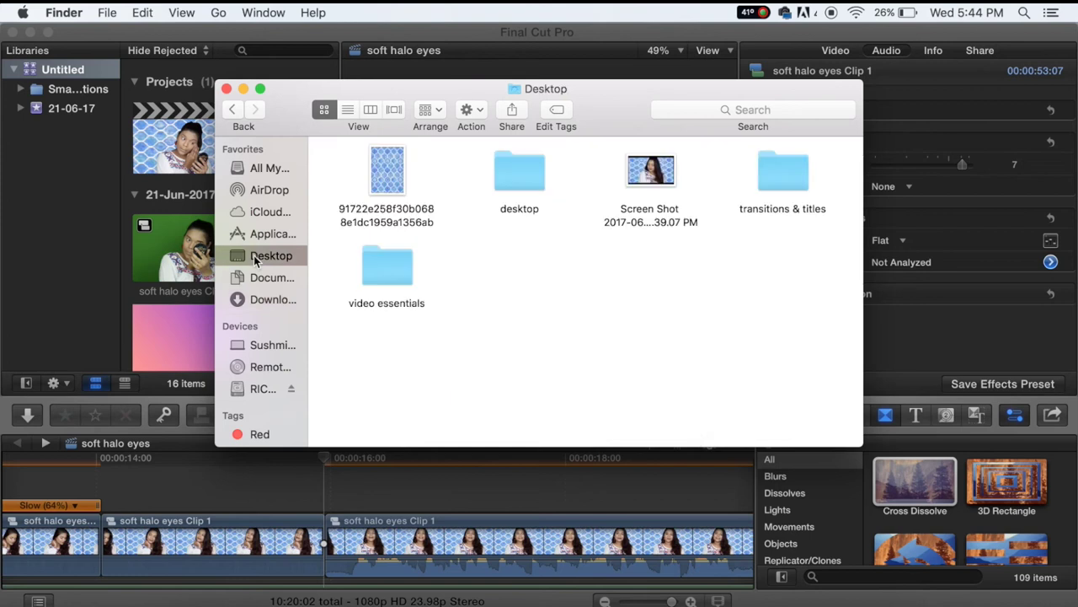
double_click(385, 268)
left_click_drag(783, 263, 361, 528)
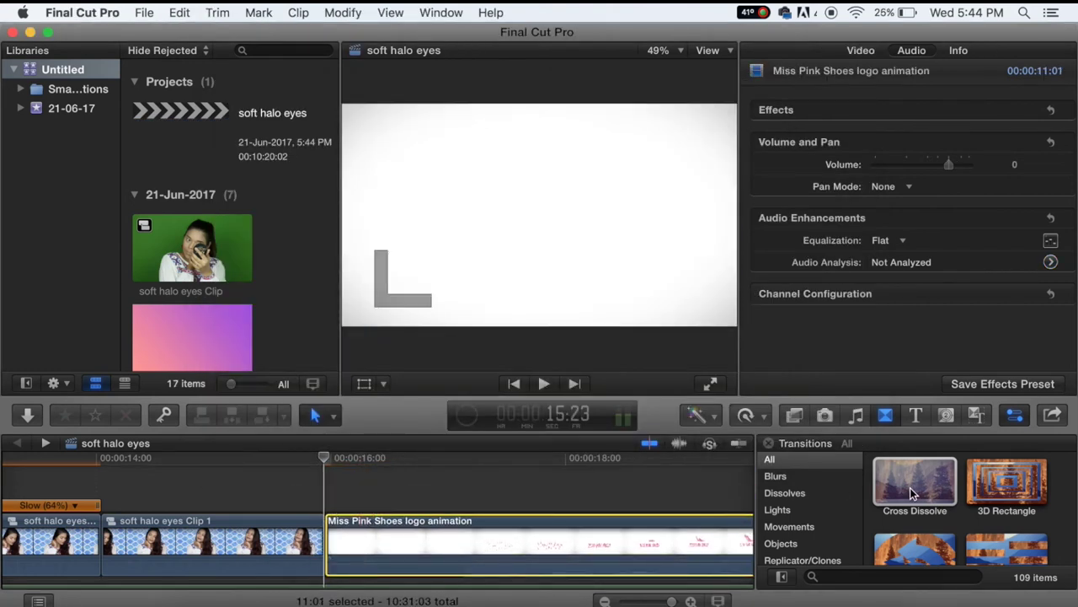
Add a Cross Dissolve between the last montage clip and the logo animation and play it.
left_click_drag(910, 493, 333, 543)
left_click(631, 265)
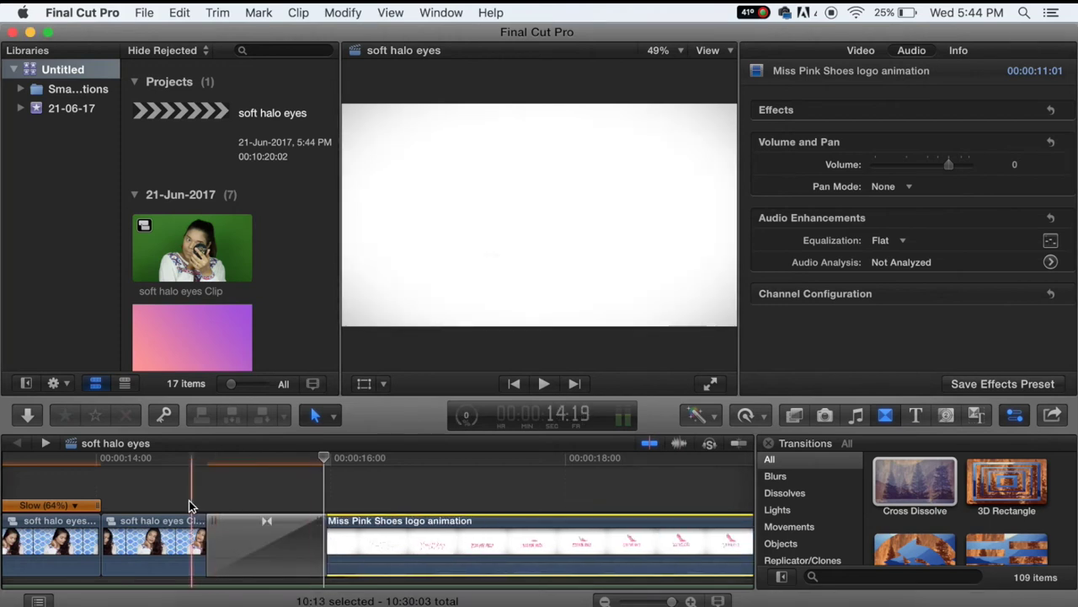
key("space")
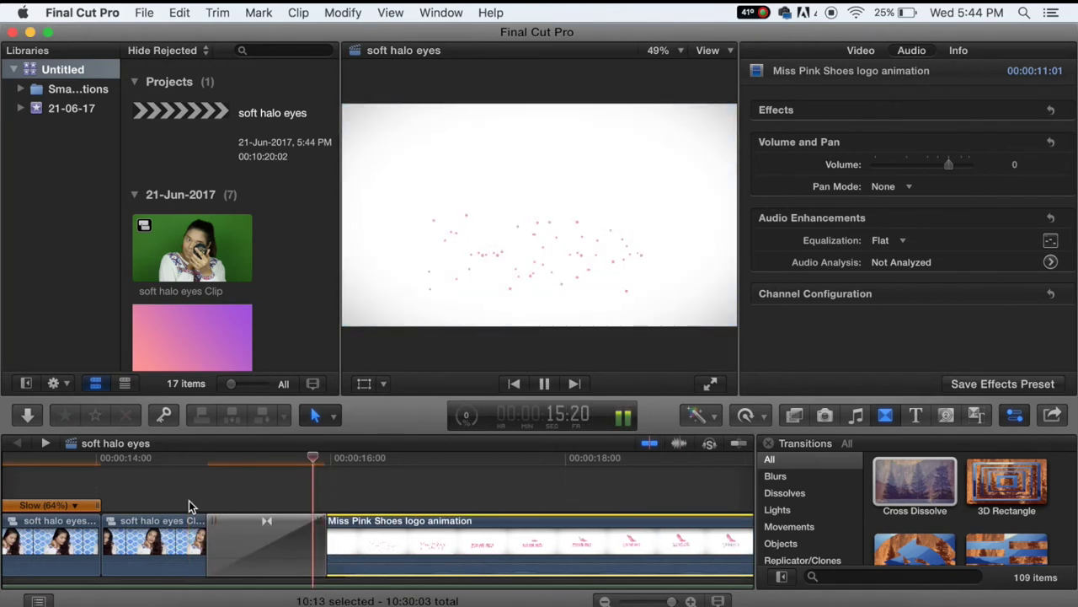
Trim the end of the logo animation to about 23:15 and add a Cross Dissolve into the talking clip.
scroll(382, 522, "right", 3)
scroll(382, 521, "down", 1)
key("space")
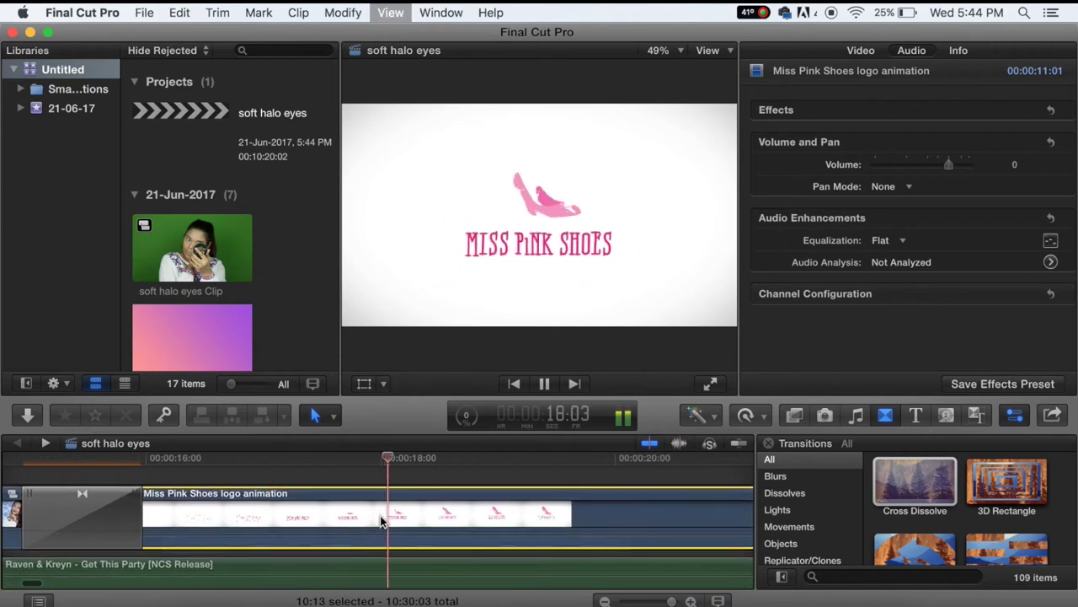
key("super+minus")
scroll(381, 521, "right", 3)
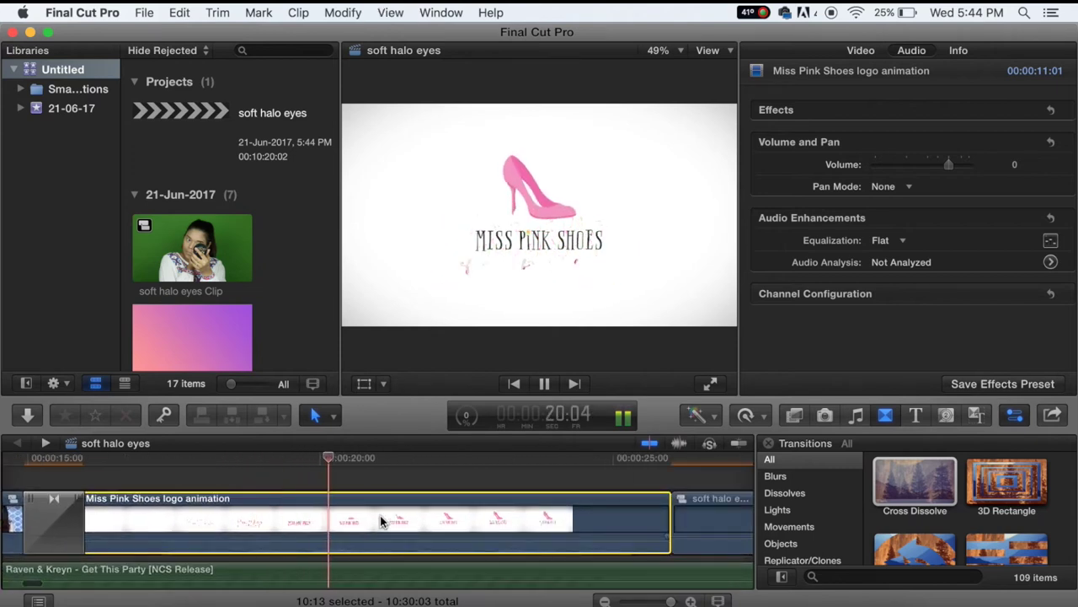
scroll(381, 521, "right", 3)
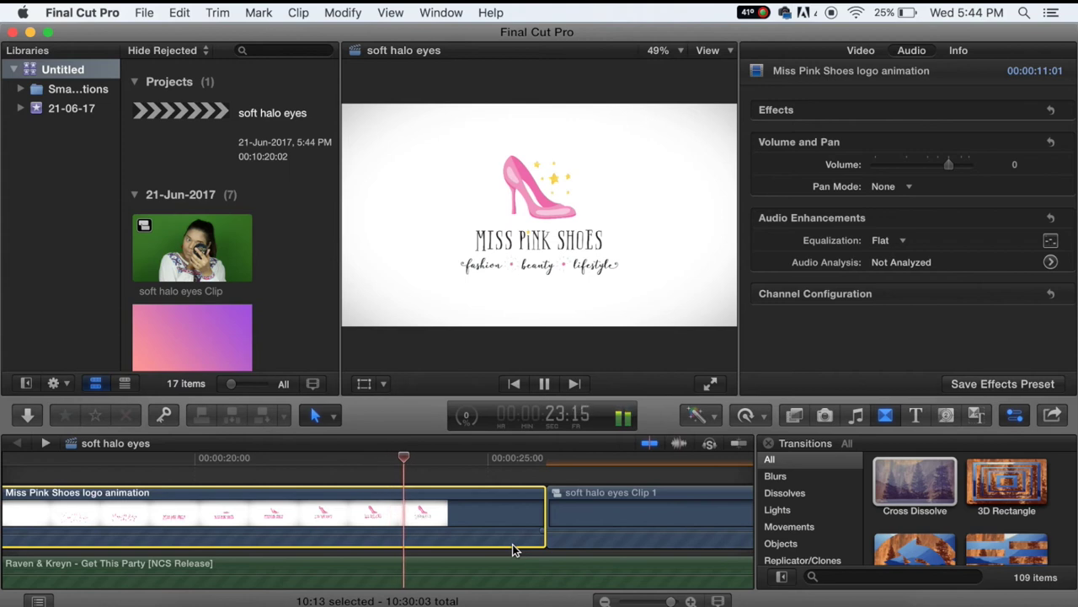
left_click_drag(543, 505, 401, 505)
left_click_drag(457, 526, 425, 517)
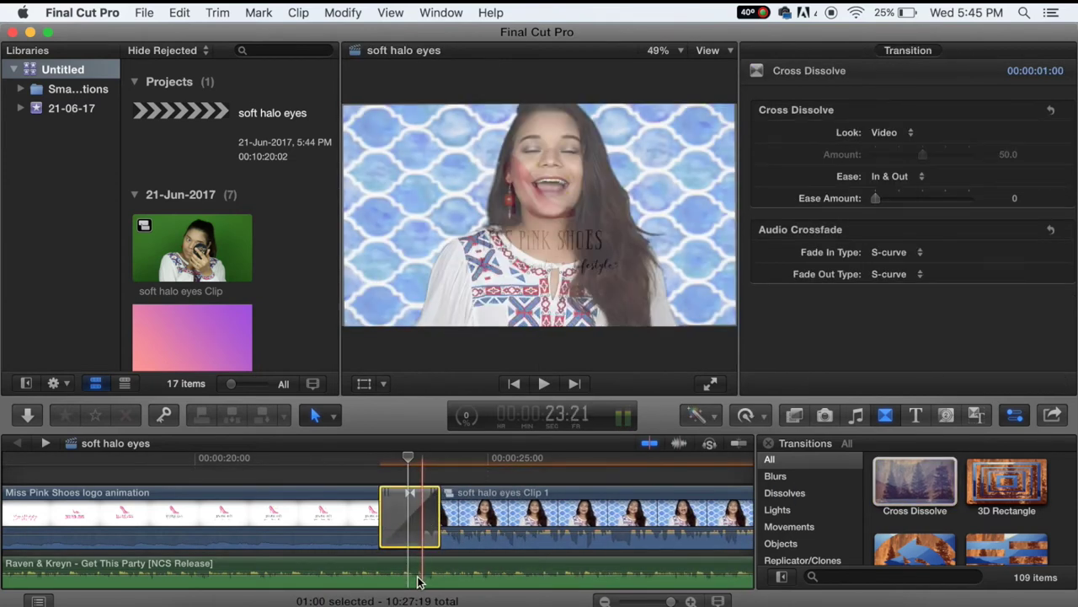
Split the music track at about 23:14, under the dissolve into the talking clip, and select its second part.
left_click(407, 573)
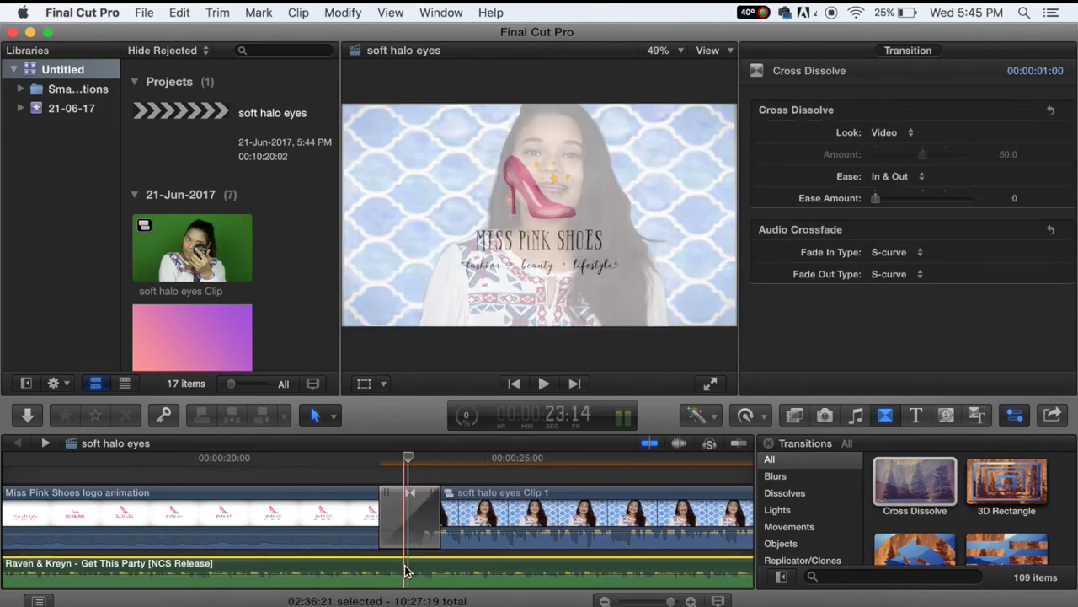
key("super+equal")
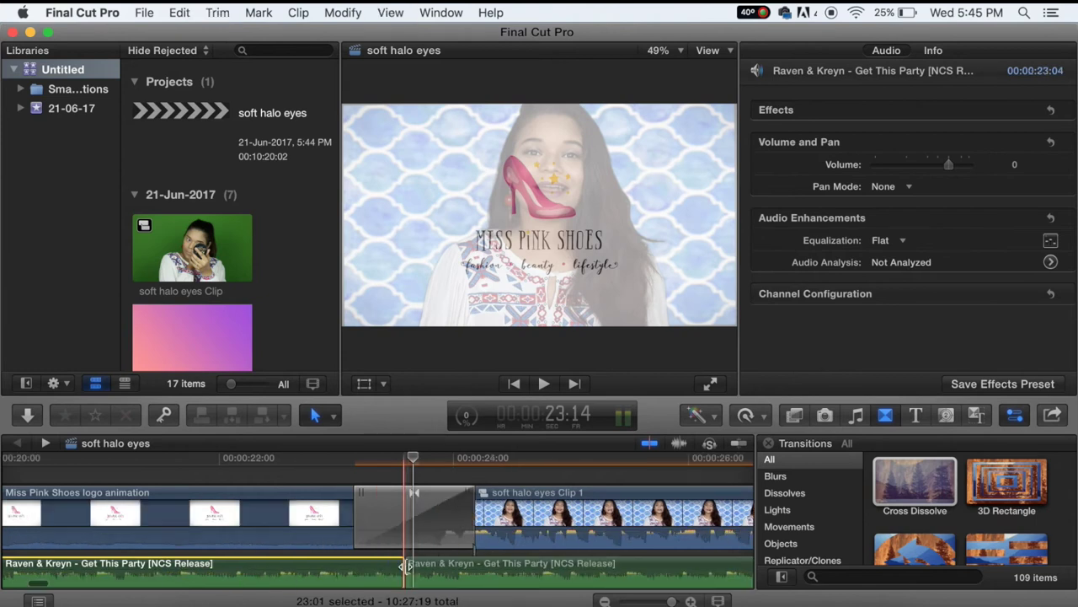
left_click(436, 571)
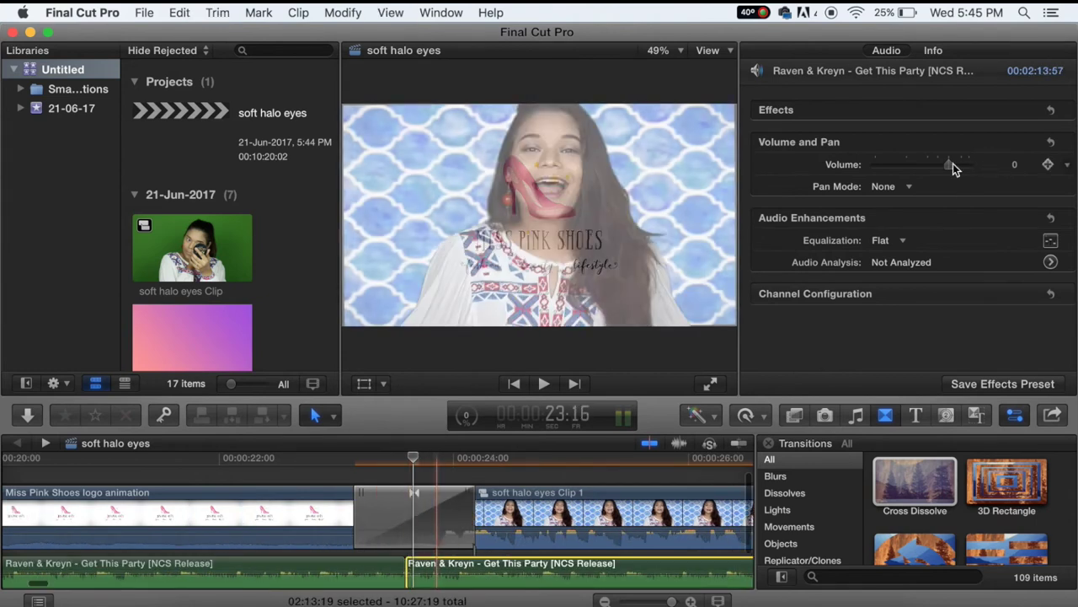
Lower the volume of the second music part to -24 and play the talking clip to check the balance.
left_click_drag(950, 165, 940, 164)
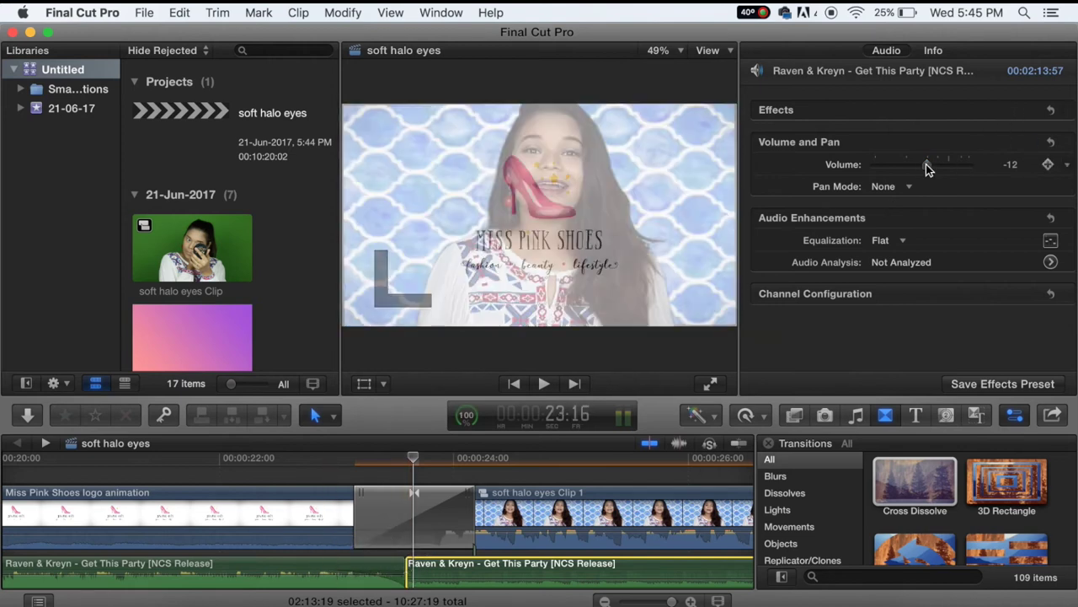
key("space")
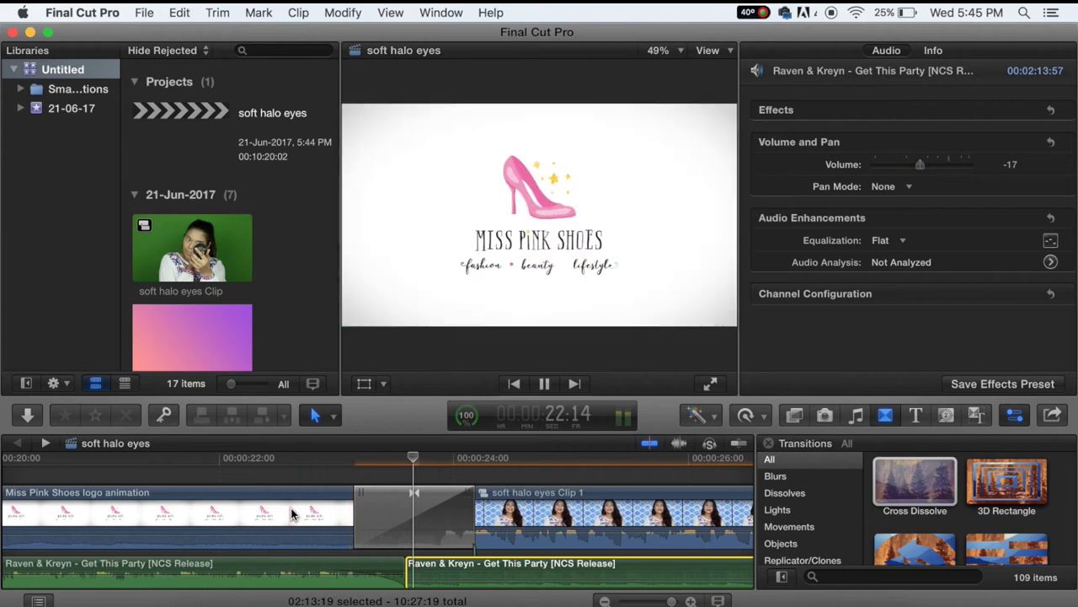
left_click_drag(289, 539, 288, 580)
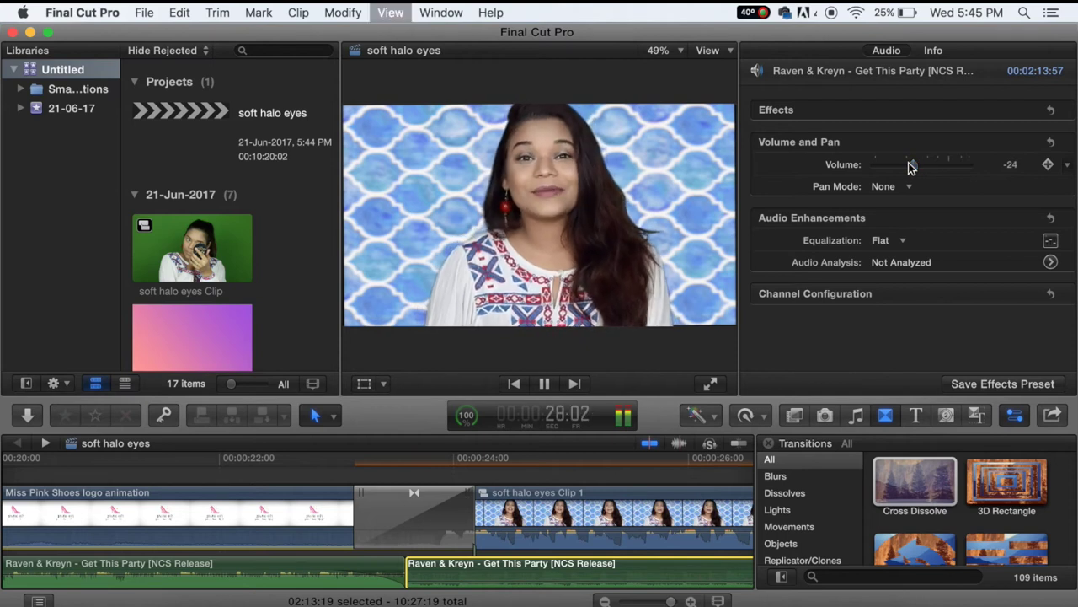
key("super+minus")
key("super+minus")
scroll(325, 510, "left", 3)
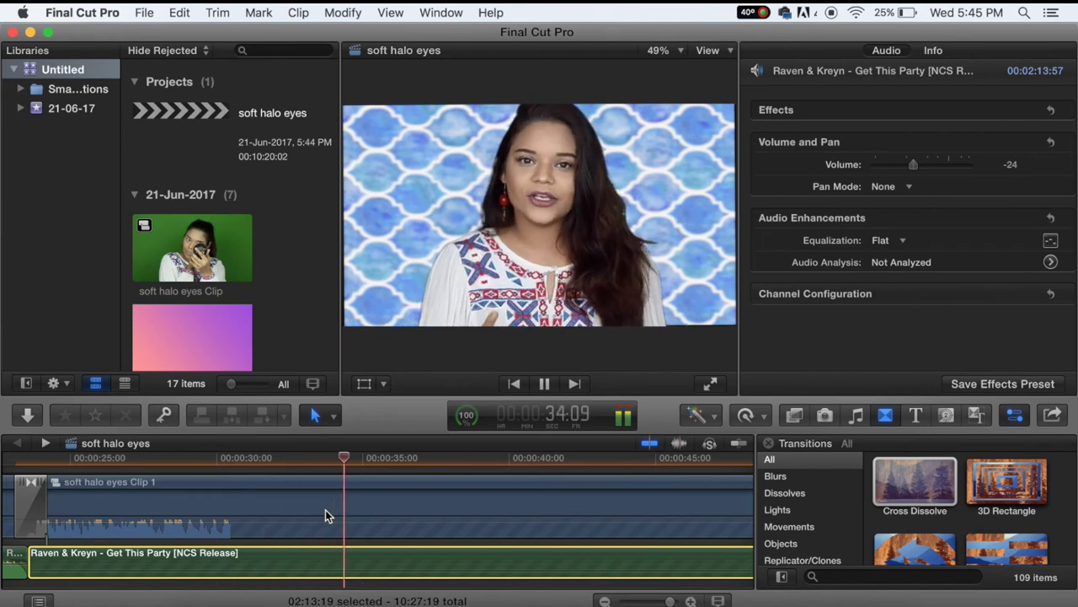
key("super+minus")
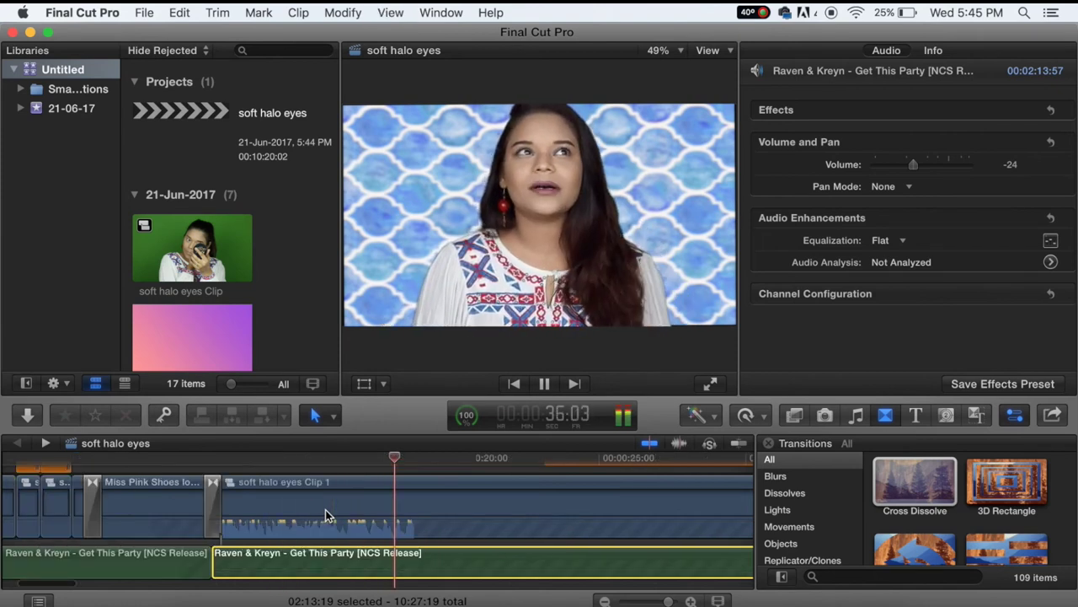
key("space")
key("super+minus")
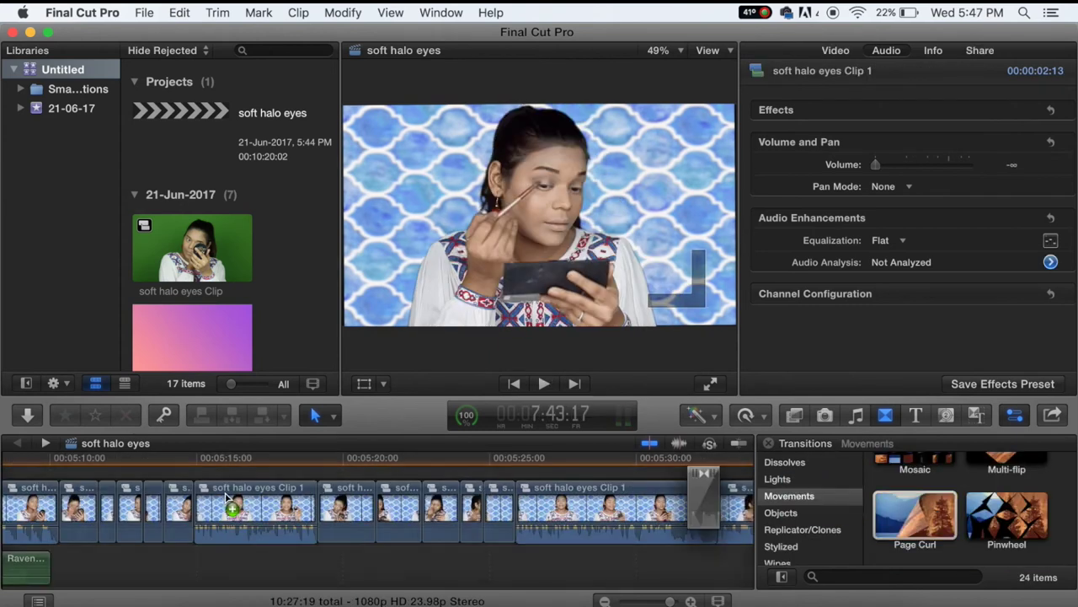
Add Page Curl transitions at the cuts at about 5:15 and 5:26 in the makeup footage.
left_click_drag(830, 494, 412, 500)
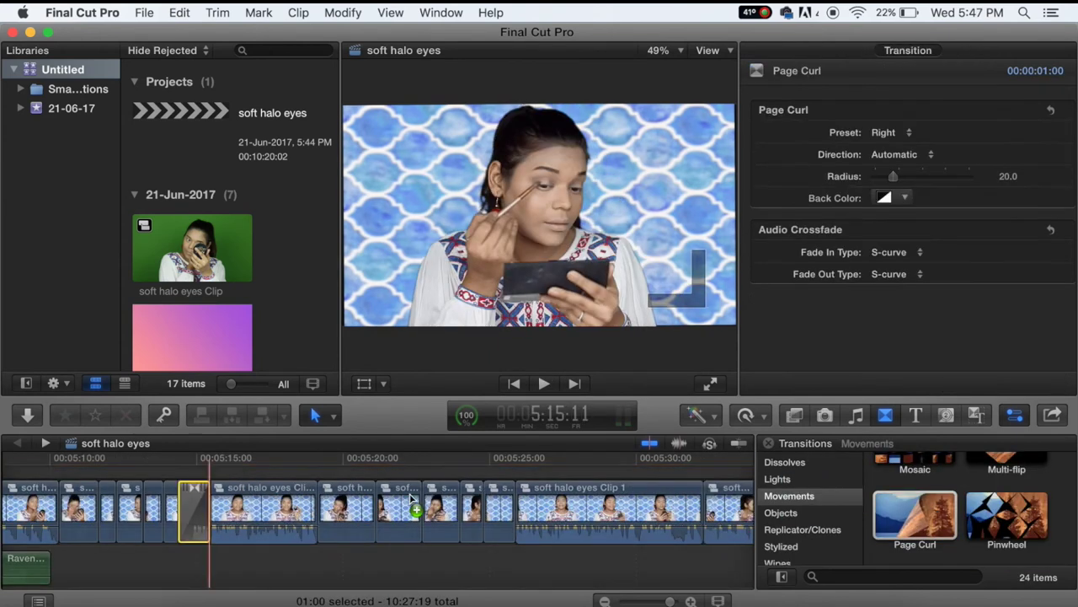
left_click(498, 504)
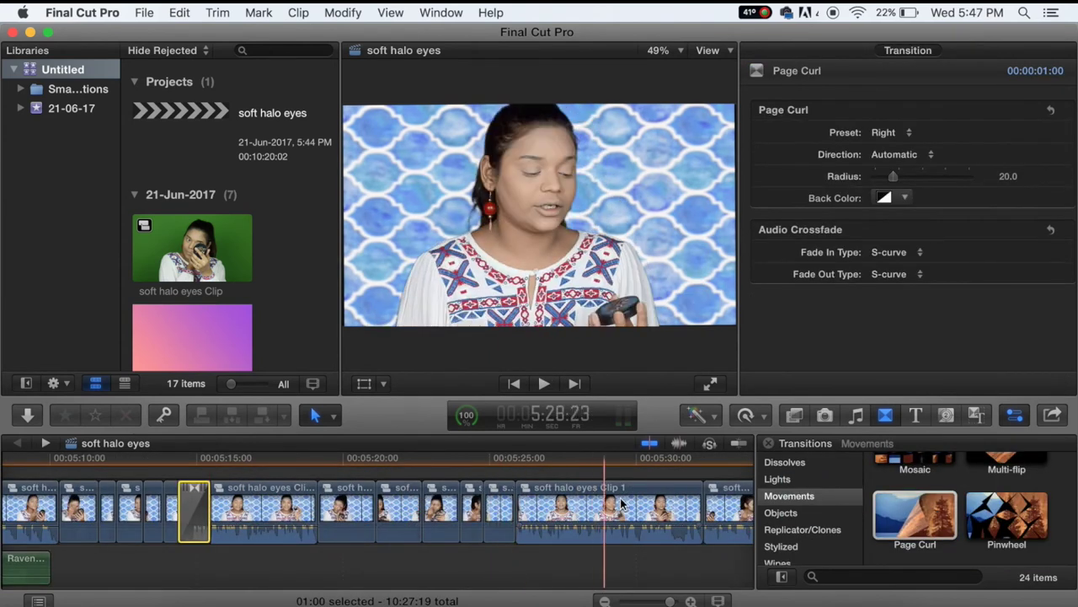
left_click_drag(915, 516, 534, 495)
scroll(531, 496, "right", 5)
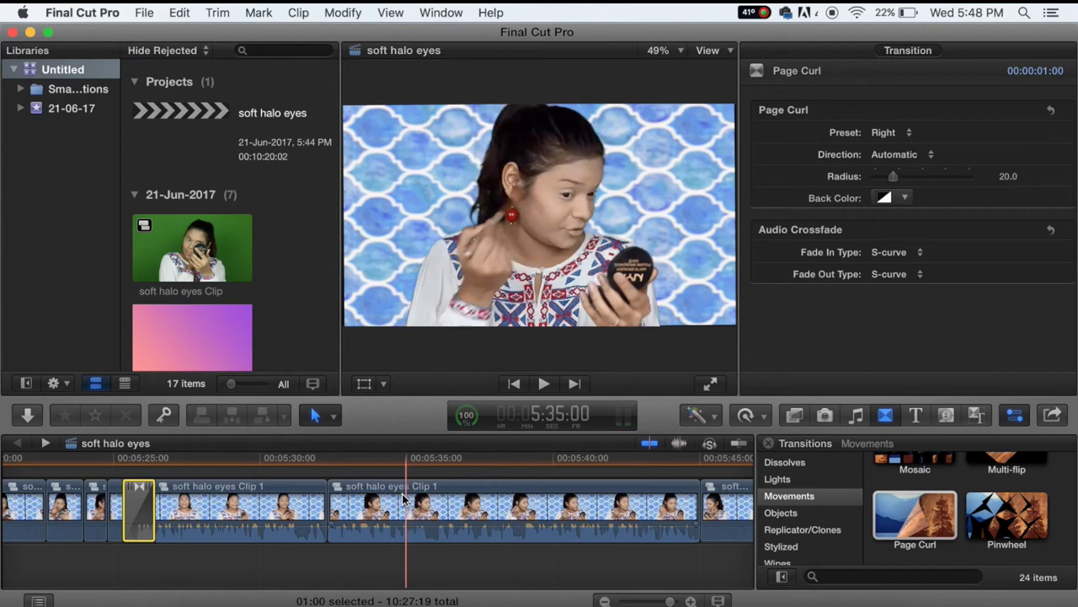
Add Page Curl transitions at the cuts at about 6:03 and 6:16 in the makeup footage.
scroll(422, 502, "right", 10)
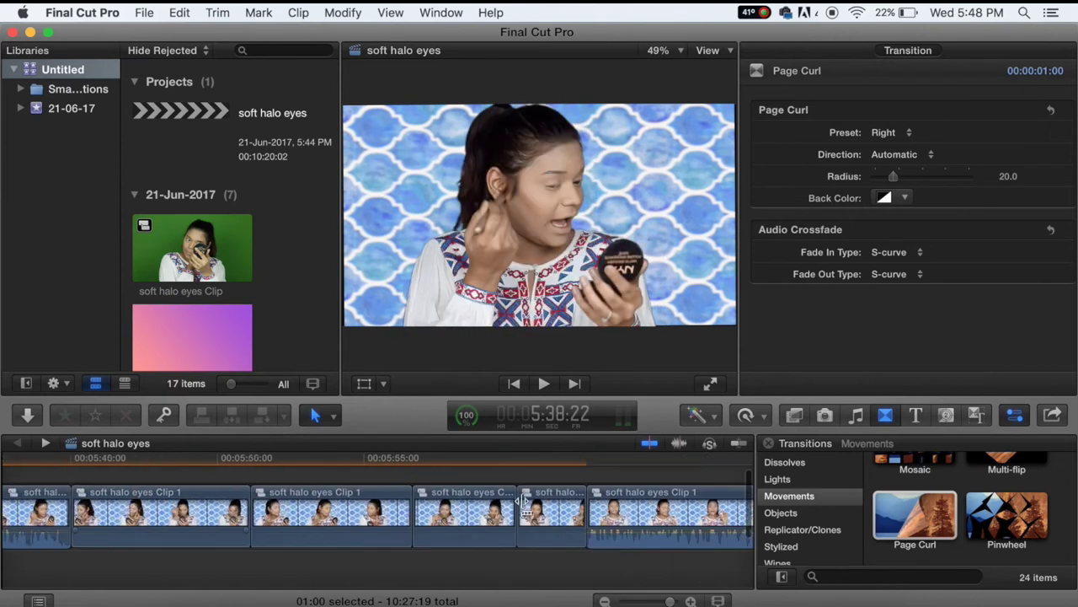
left_click_drag(915, 519, 386, 497)
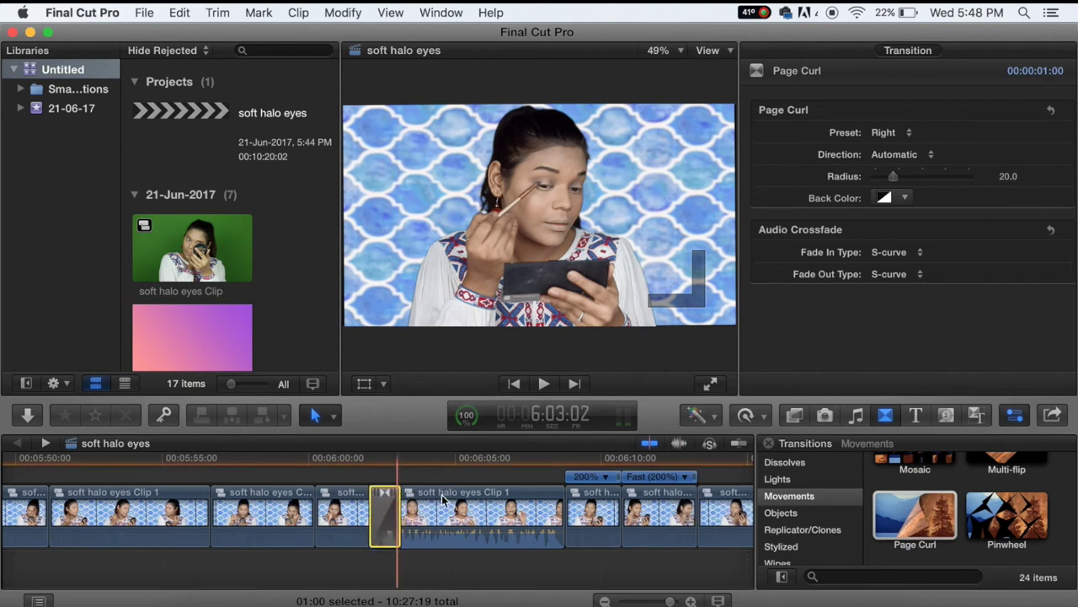
scroll(495, 503, "right", 2)
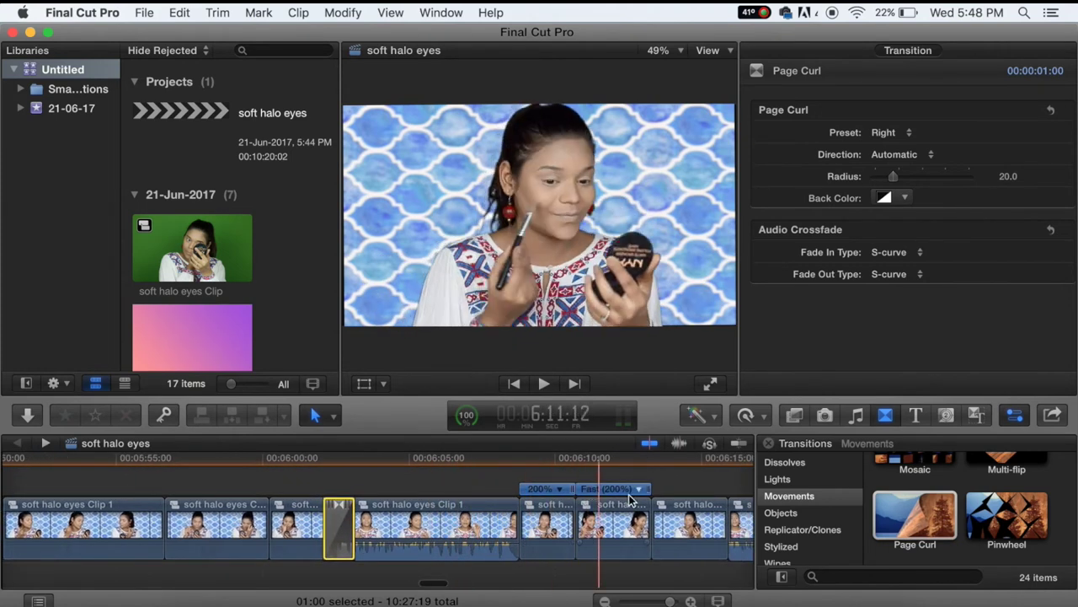
scroll(630, 497, "right", 3)
scroll(634, 501, "right", 8)
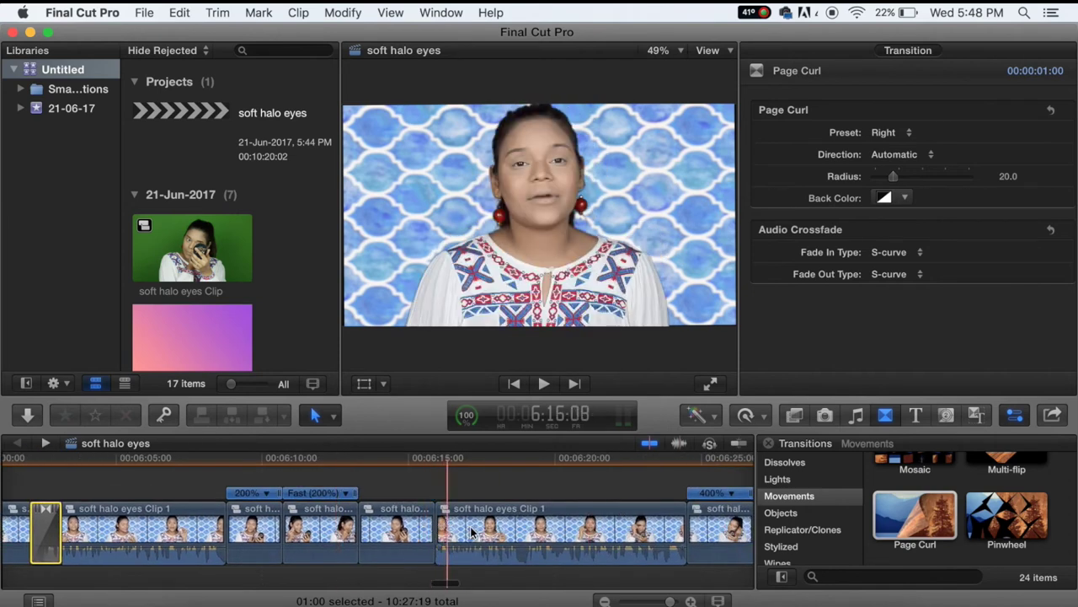
left_click_drag(914, 516, 450, 515)
scroll(505, 514, "right", 10)
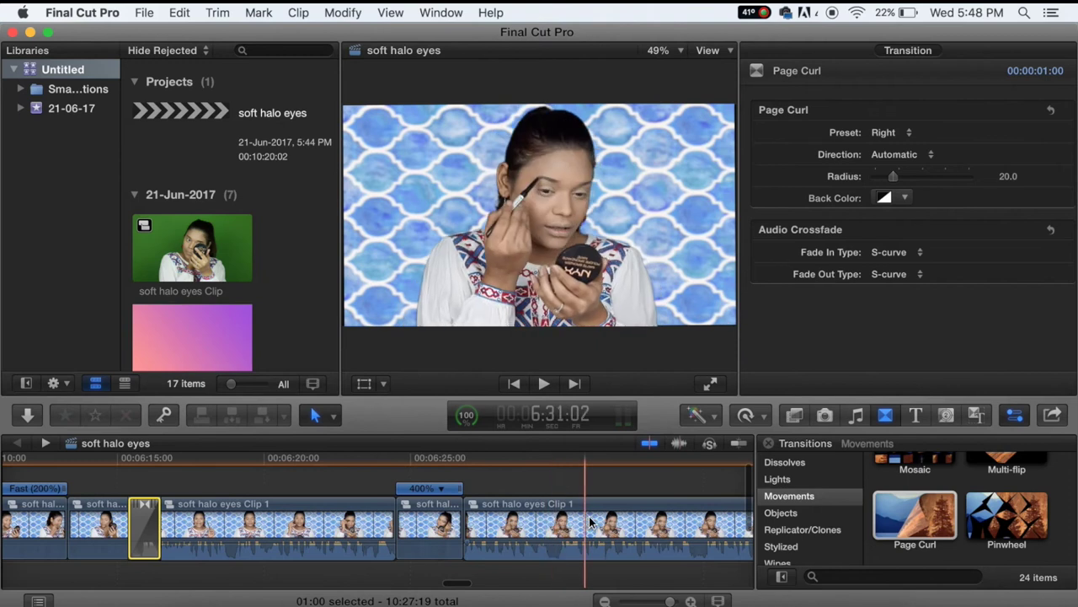
Add more Page Curl transitions to the makeup footage, including at the cuts at about 9:41 and 9:56.
scroll(588, 515, "right", 13)
left_click_drag(914, 516, 616, 527)
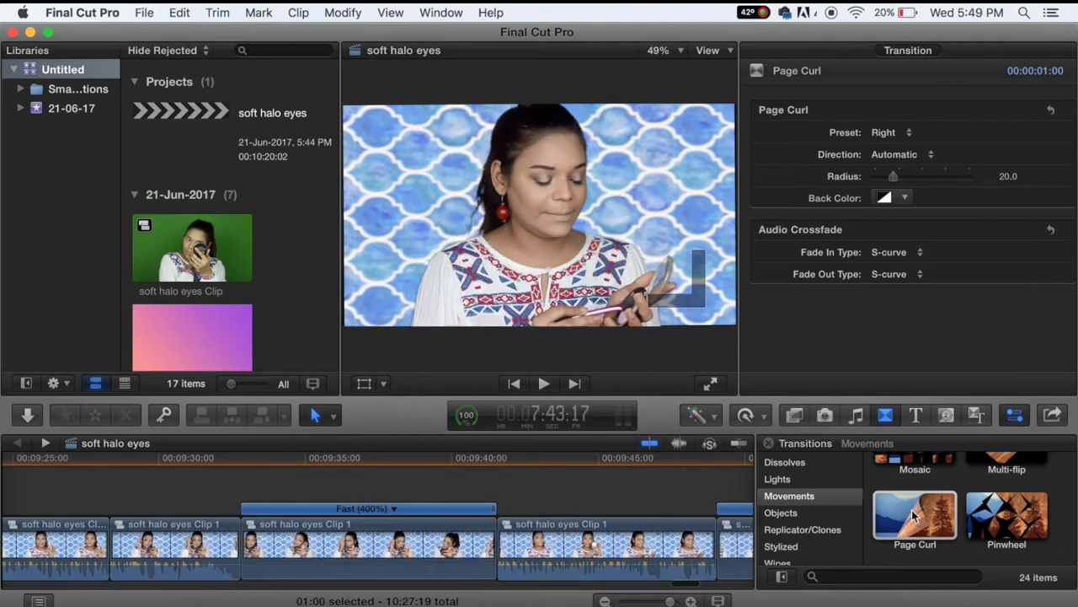
left_click_drag(915, 515, 504, 522)
scroll(504, 520, "right", 5)
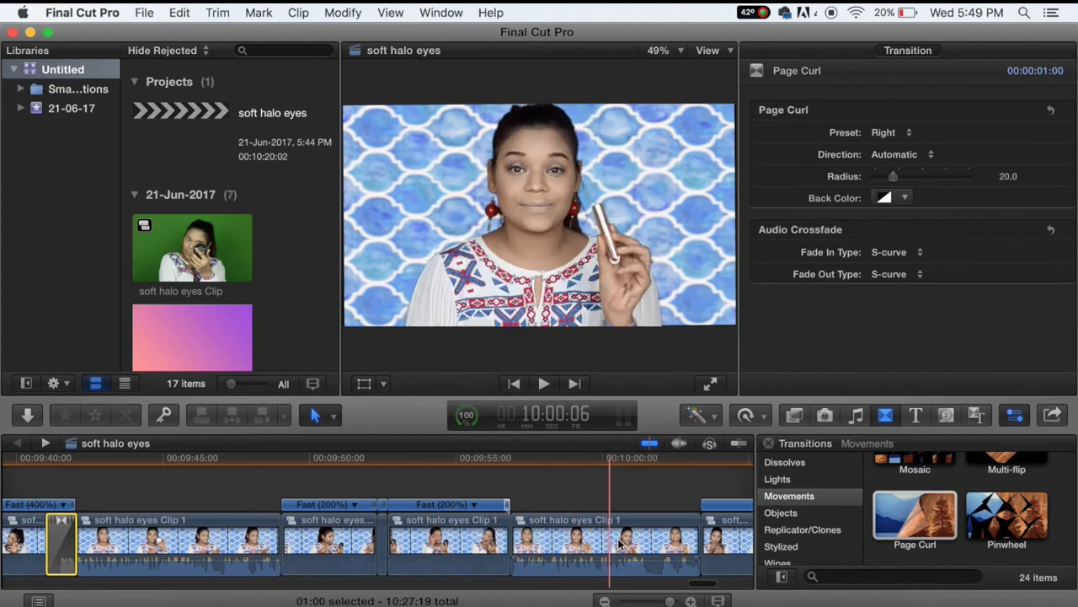
left_click_drag(915, 516, 548, 525)
Add a stylized Center Reveal transition at the cut into the closing talking clip, at about 10:07.
scroll(543, 527, "right", 8)
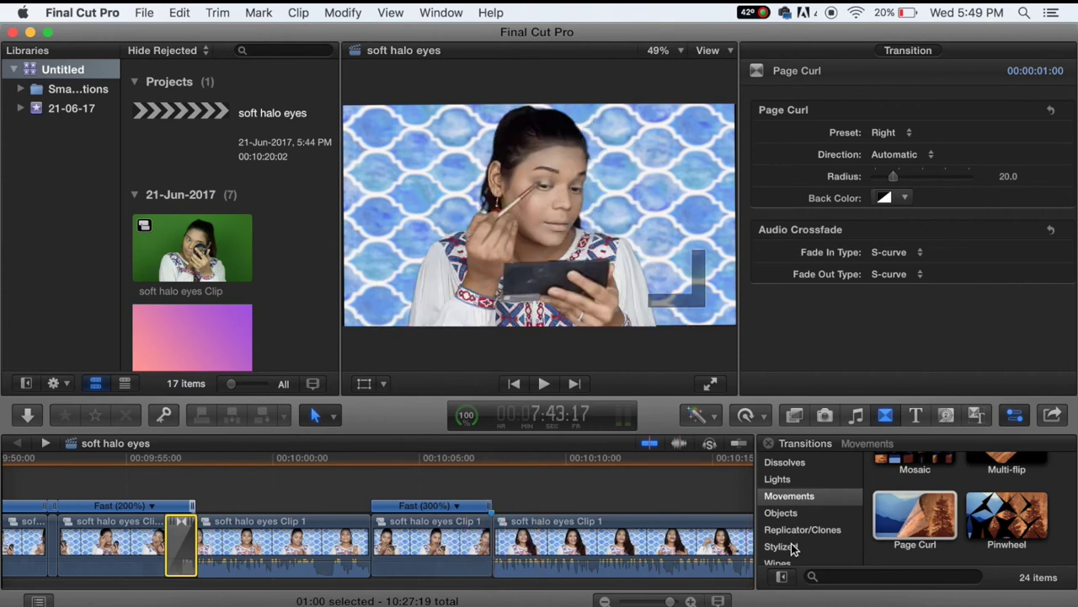
left_click(790, 546)
scroll(935, 518, "up", 5)
scroll(935, 519, "down", 3)
left_click(913, 497)
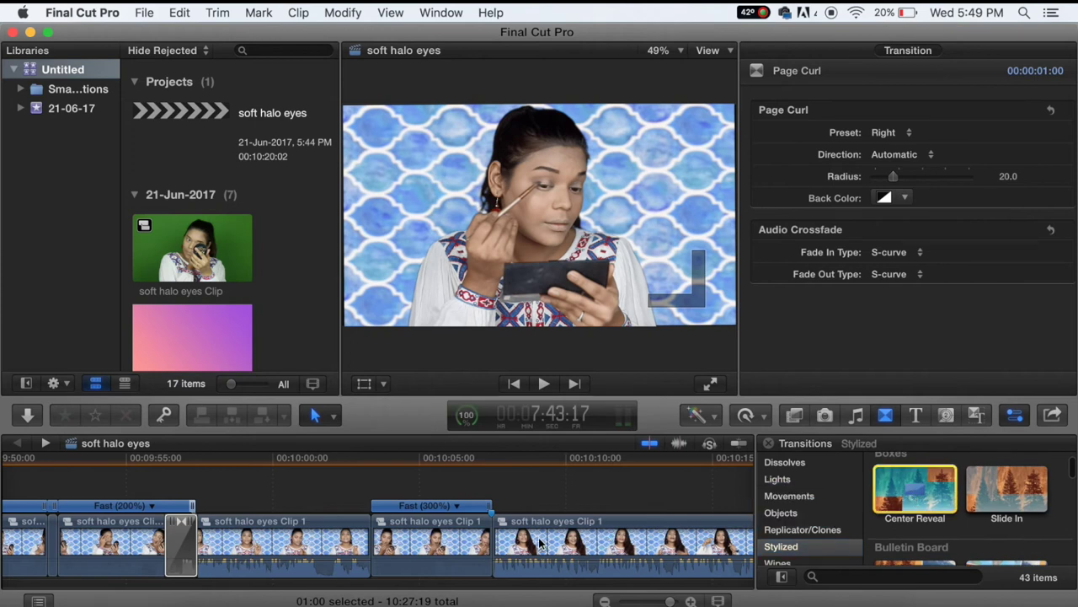
left_click_drag(539, 543, 509, 542)
Split off about the last second of the closing talking clip and add a Fade To Color transition near its end.
scroll(509, 541, "right", 6)
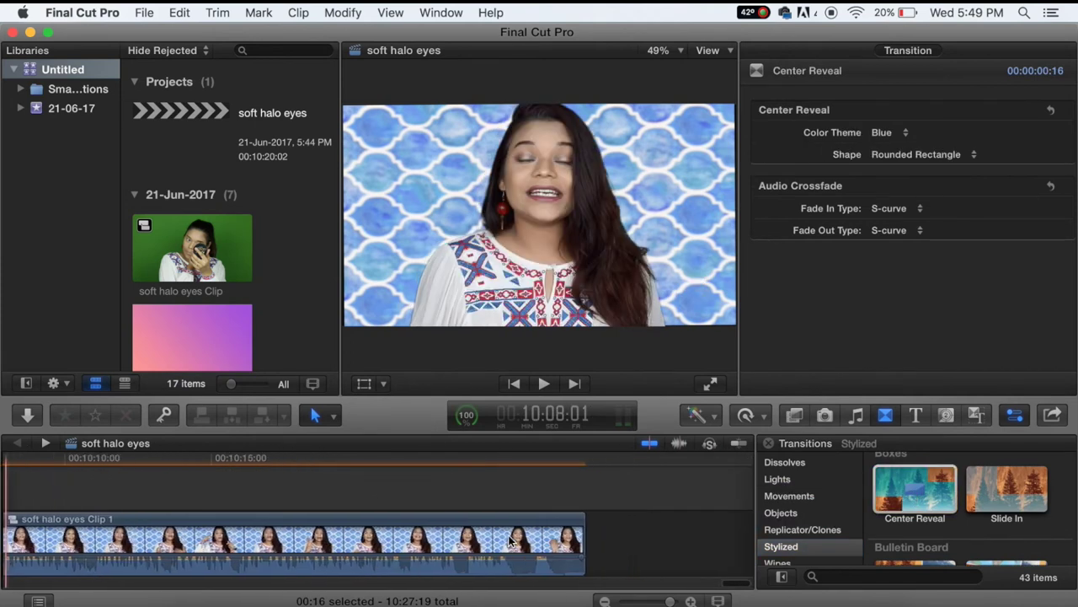
left_click(552, 546)
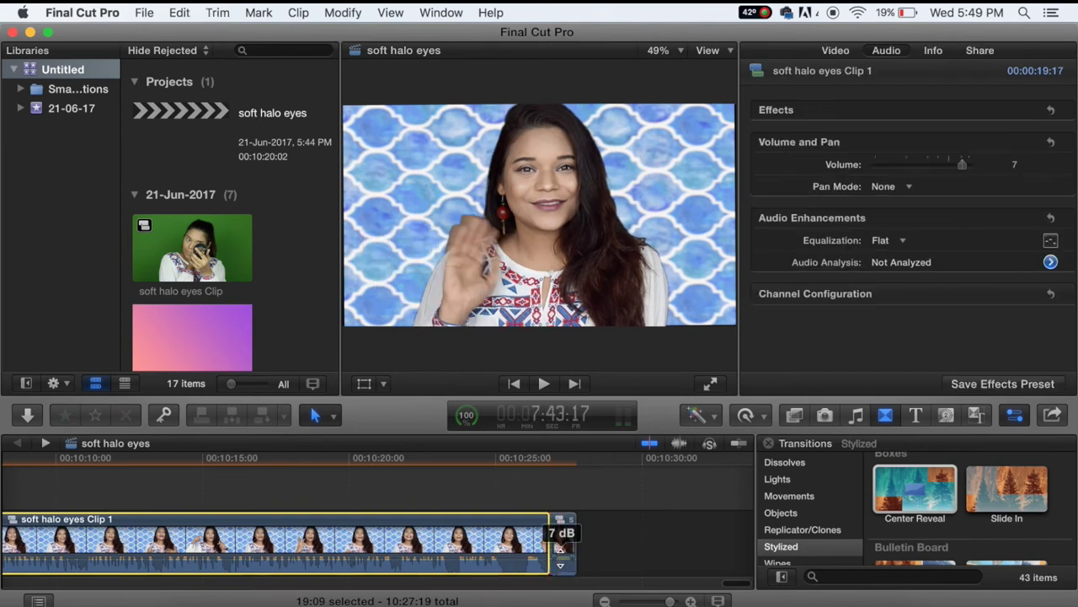
left_click(775, 463)
left_click_drag(916, 518, 520, 529)
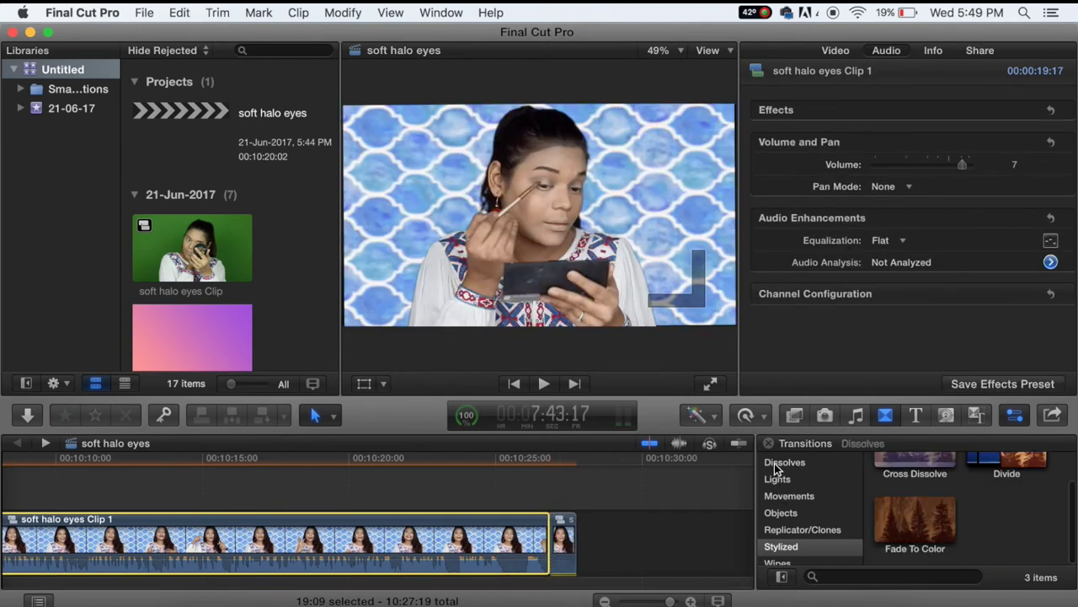
Add a Light Noise transition between the first two montage clips and a Lens Flare transition at the cut at about 6 seconds.
key("space")
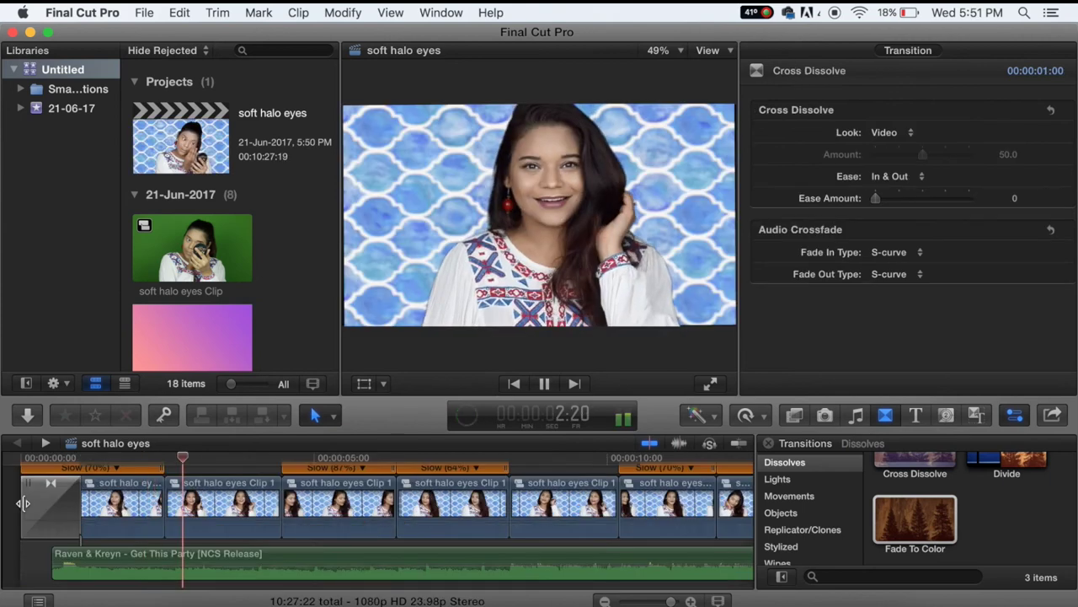
key("space")
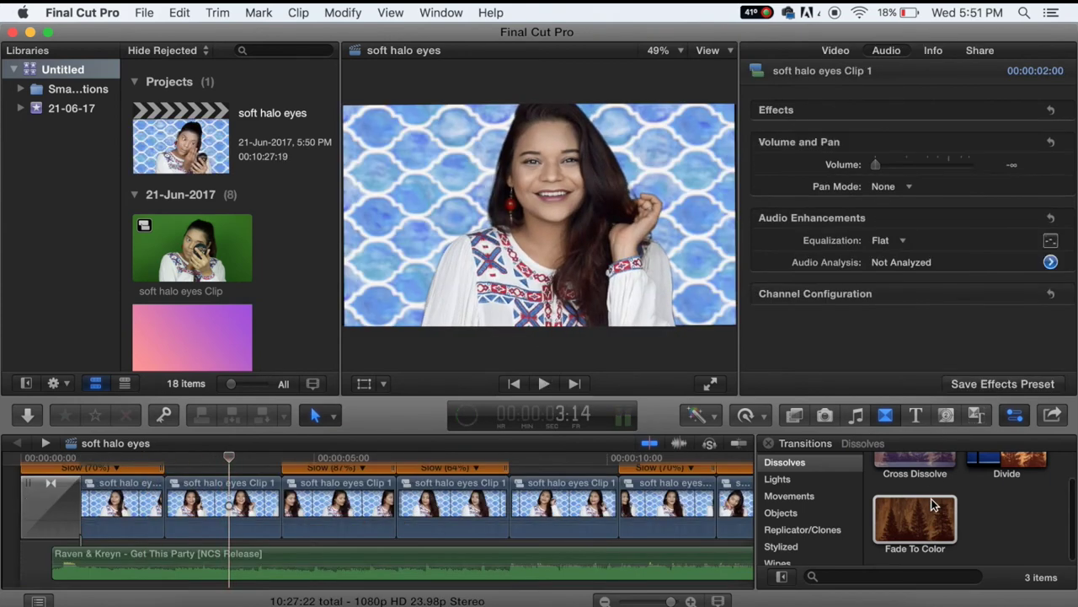
scroll(932, 500, "up", 1)
left_click(787, 479)
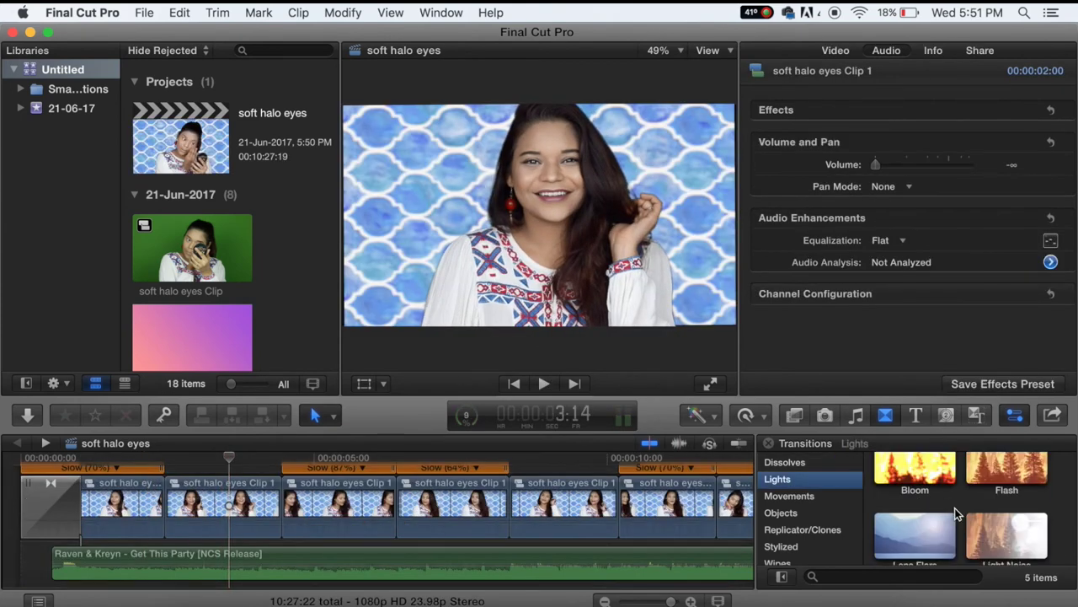
left_click_drag(1006, 535, 137, 470)
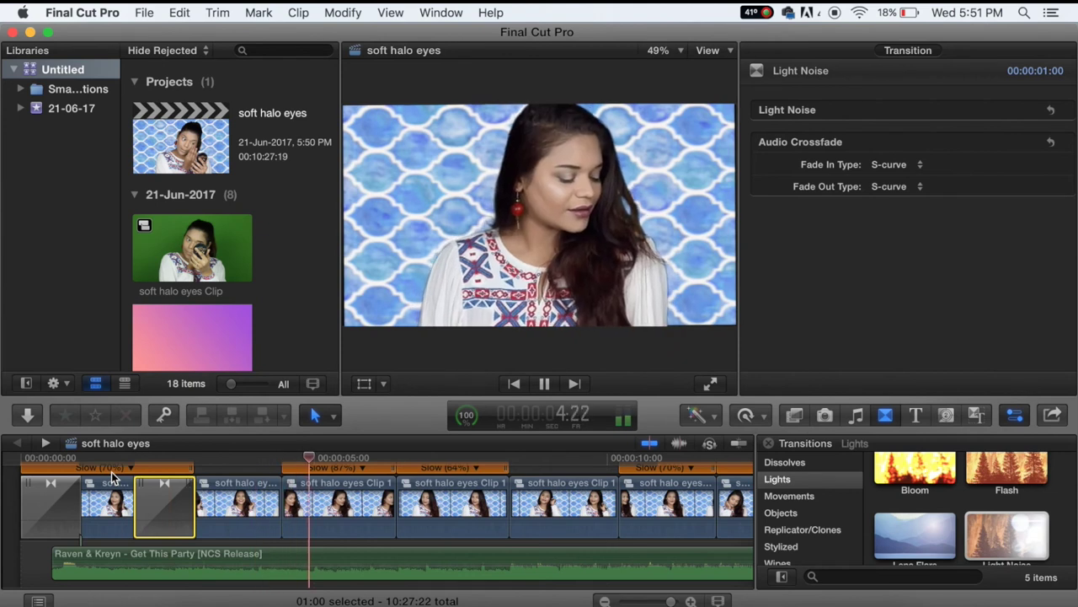
left_click_drag(899, 546, 411, 497)
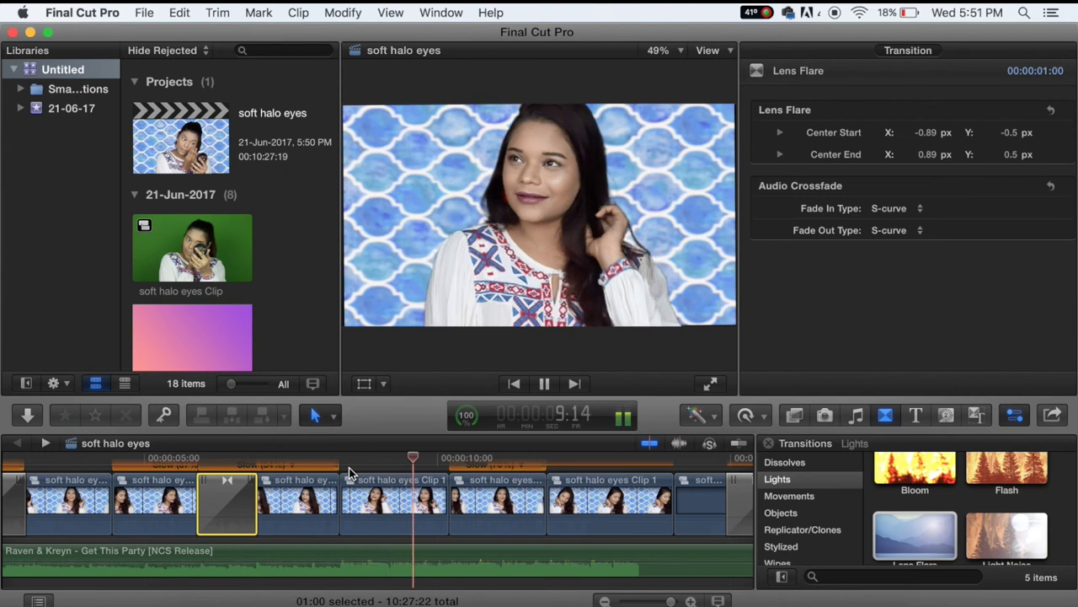
key("space")
Try a Static transition at the montage cut at about 10 seconds, play it, and delete it.
scroll(992, 505, "down", 3)
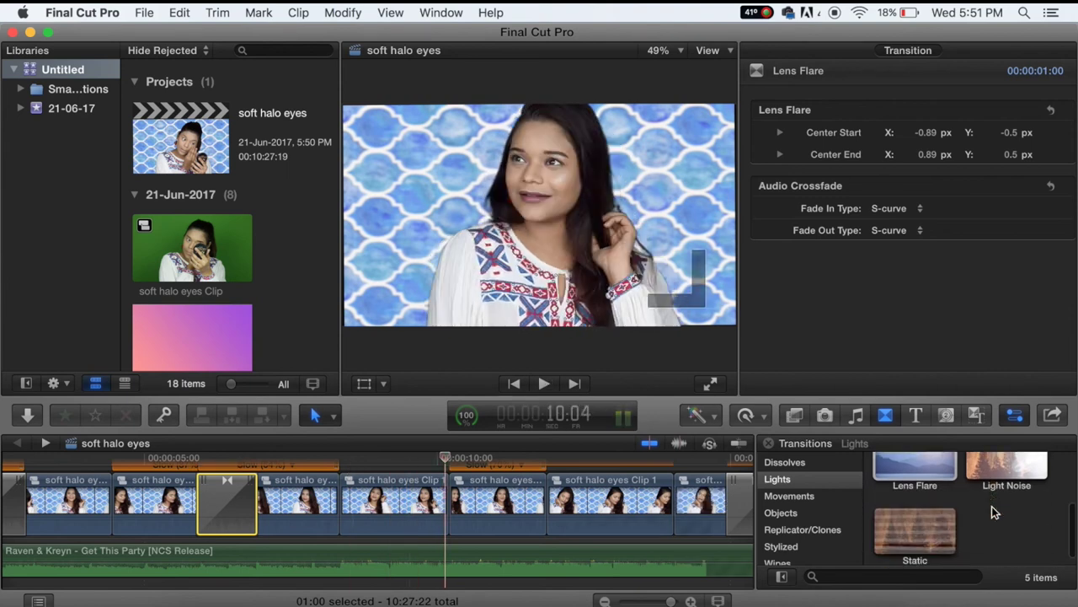
left_click_drag(902, 524, 462, 506)
key("space")
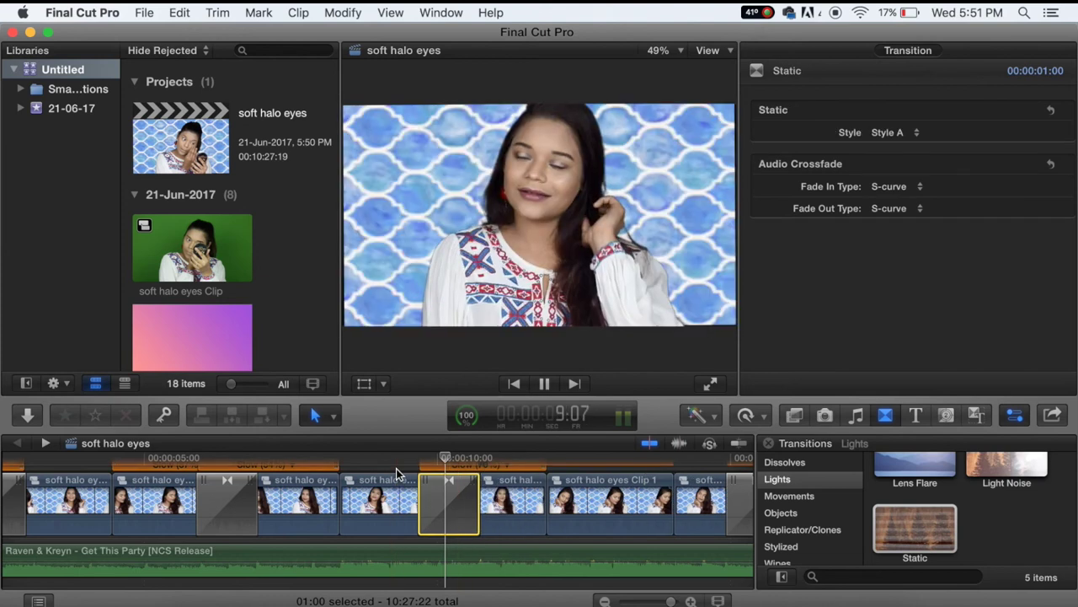
key("space")
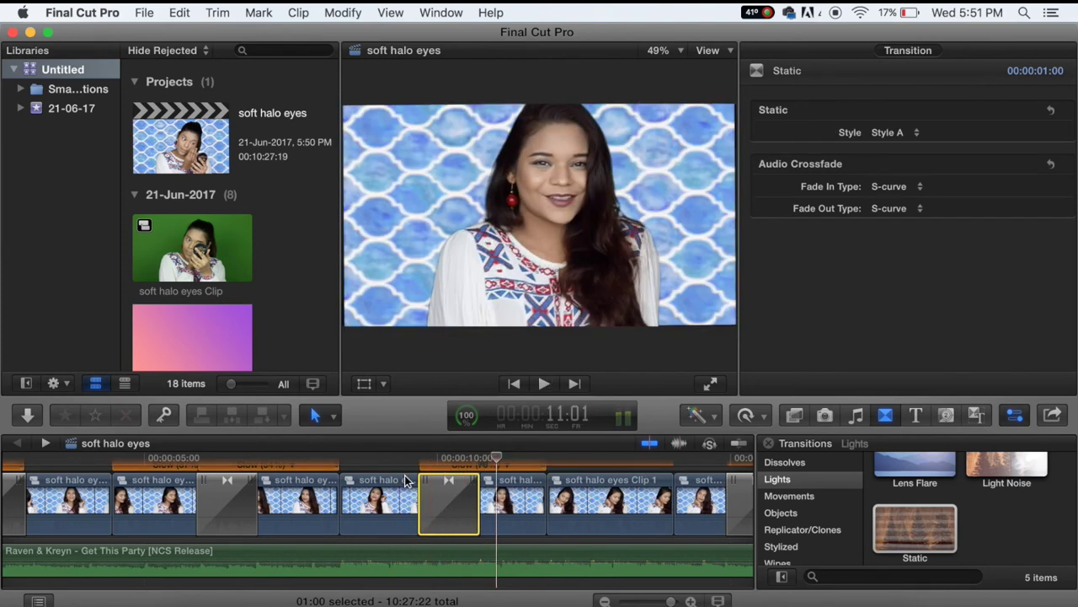
key("Delete")
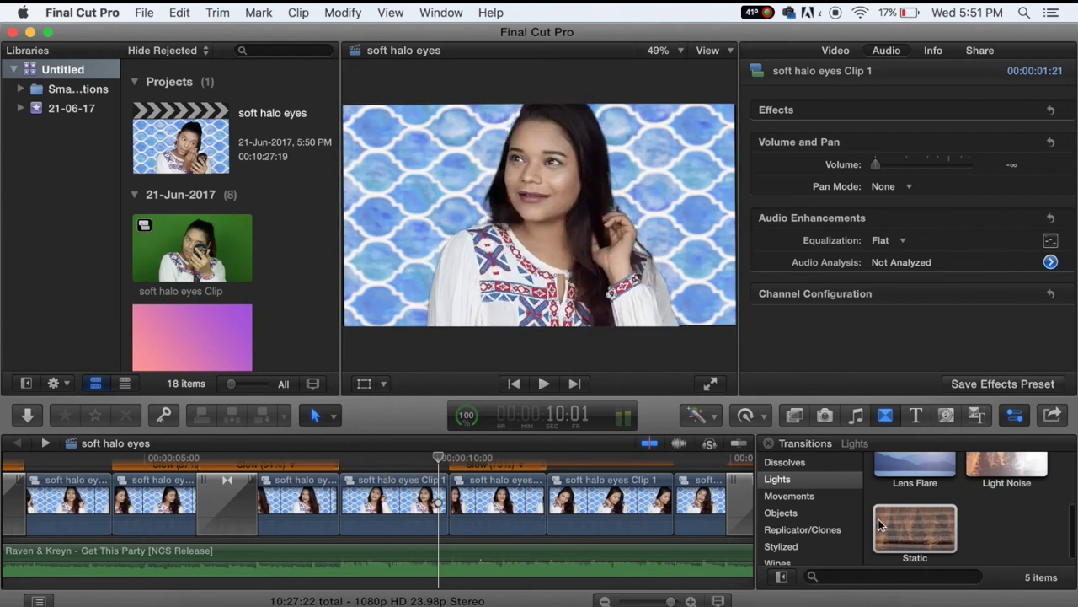
Try a Ripple movement transition at the montage cut at about 10 seconds and delete it.
left_click(814, 526)
scroll(958, 511, "up", 3)
scroll(956, 507, "down", 5)
left_click(776, 463)
left_click(789, 495)
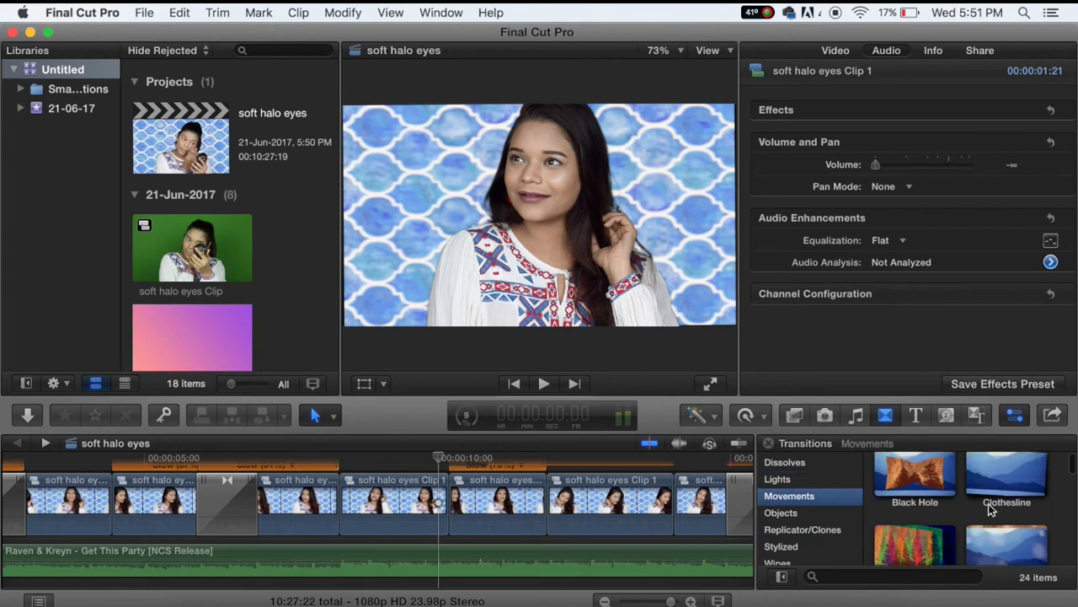
scroll(988, 503, "down", 8)
left_click(1013, 489)
left_click_drag(1014, 489, 449, 501)
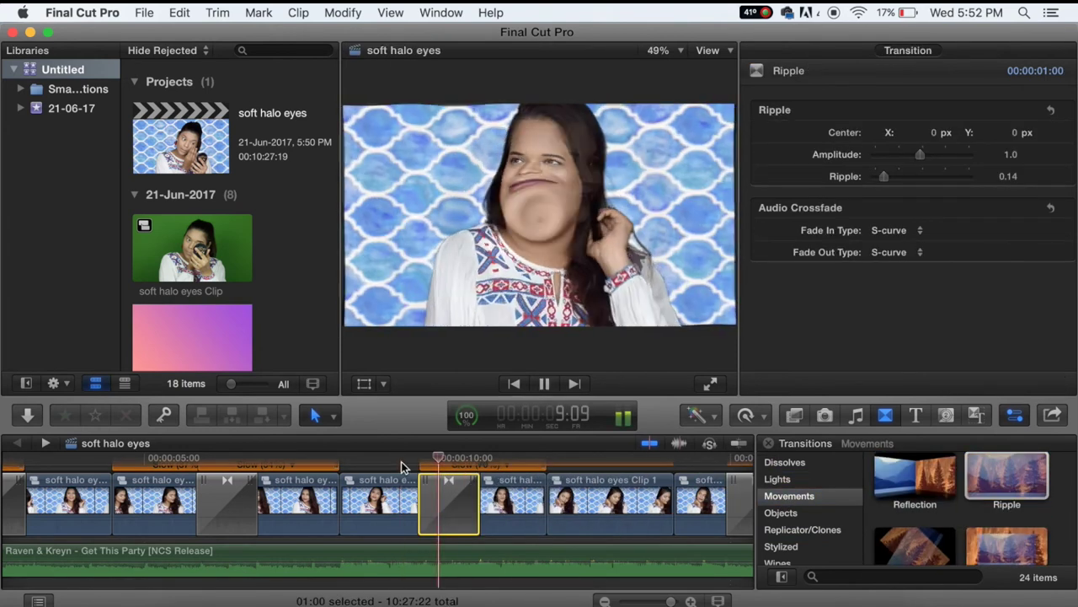
left_click(446, 499)
key("BackSpace")
Try a Gradient Image wipe at the montage cut at about 10 seconds and delete it.
left_click(786, 463)
scroll(807, 520, "down", 1)
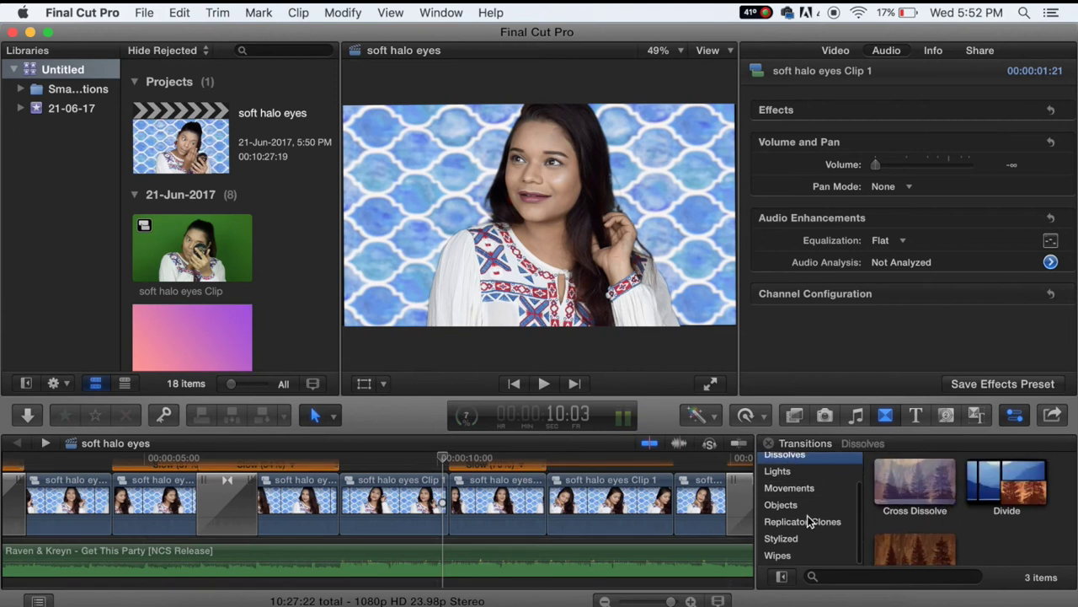
left_click(807, 523)
left_click(777, 555)
scroll(978, 524, "down", 3)
scroll(978, 523, "up", 2)
left_click(987, 528)
left_click_drag(987, 528, 449, 501)
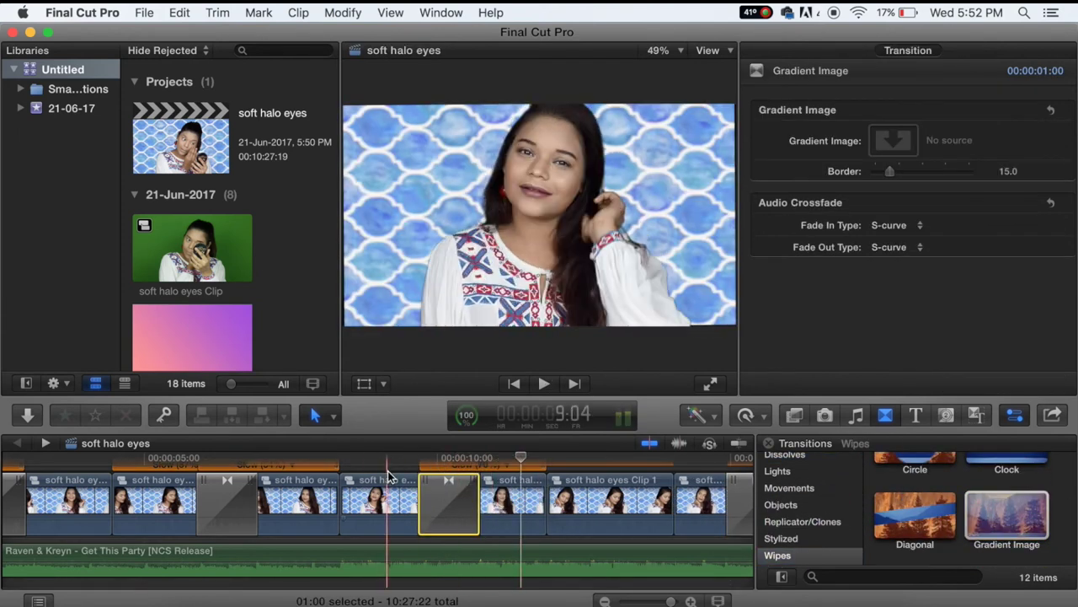
key("Delete")
Browse the Movements, Lights and Blurs transitions and add a blur transition at the montage cut at about 10 seconds.
scroll(938, 520, "down", 2)
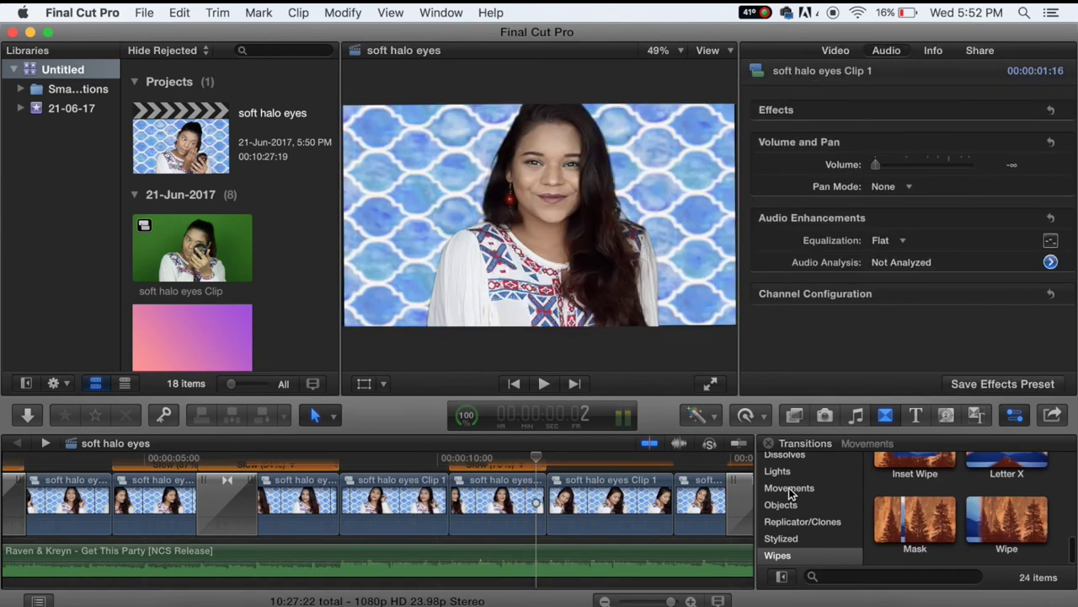
left_click(790, 488)
scroll(923, 514, "down", 3)
scroll(922, 513, "up", 3)
left_click(778, 471)
scroll(787, 497, "up", 3)
left_click(790, 477)
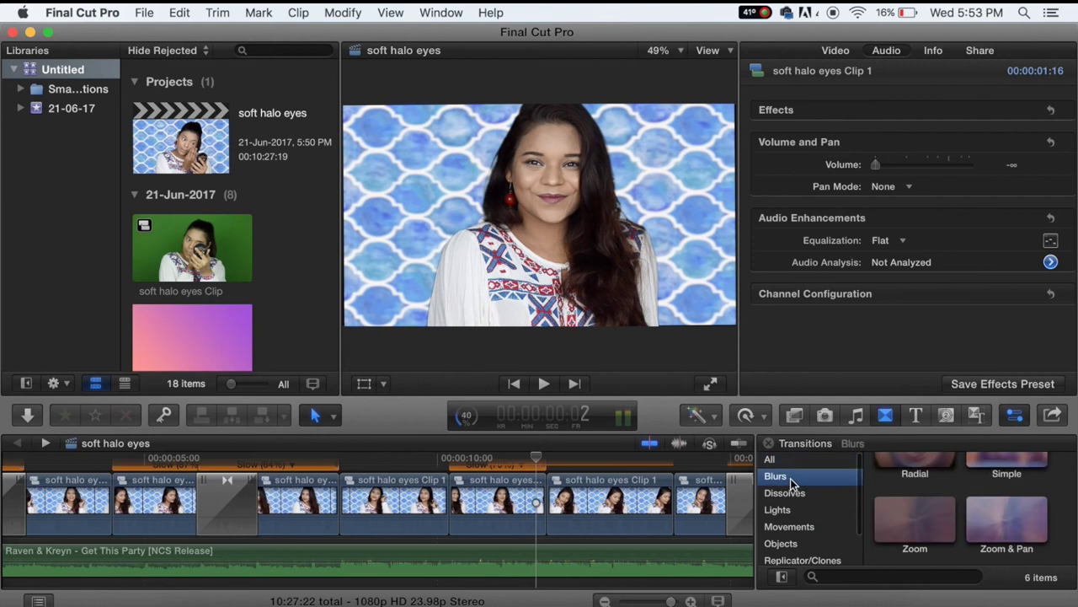
scroll(920, 492, "up", 2)
mouse_move(462, 498)
left_mouse_down()
mouse_move(540, 498)
mouse_move(450, 499)
left_mouse_up()
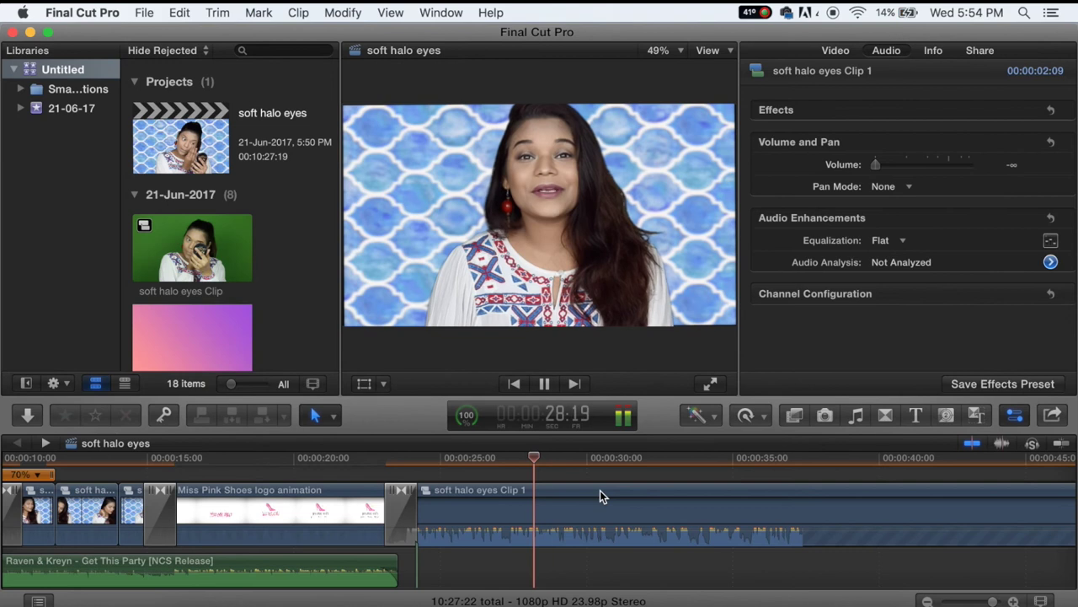
Place the fb.png and insta.png graphics from the video essentials folder above the talking clip at about 27 seconds.
key("space")
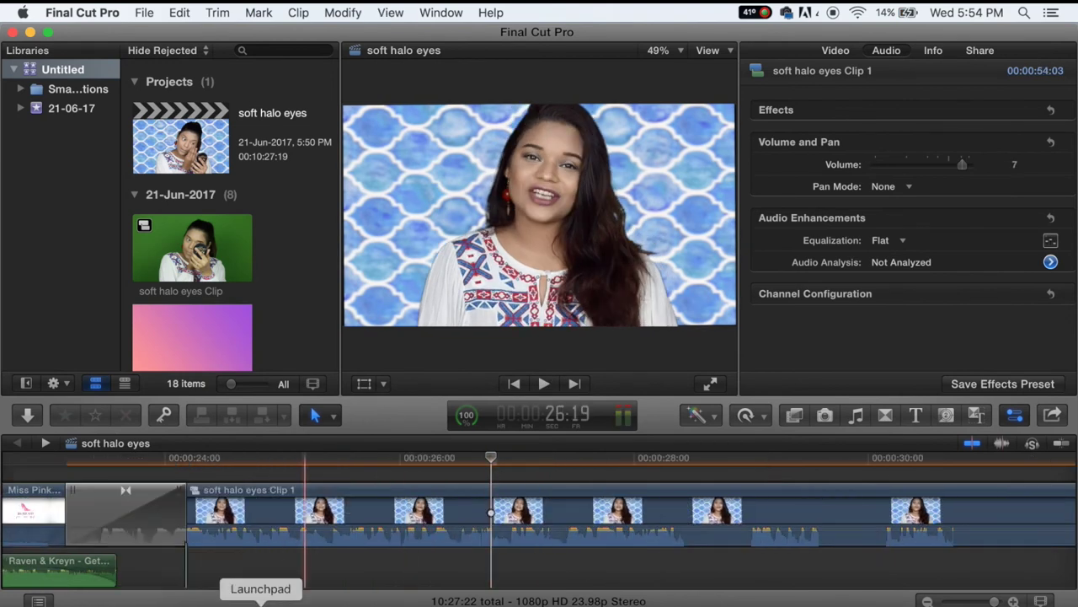
left_click(206, 597)
left_click_drag(387, 239, 574, 477)
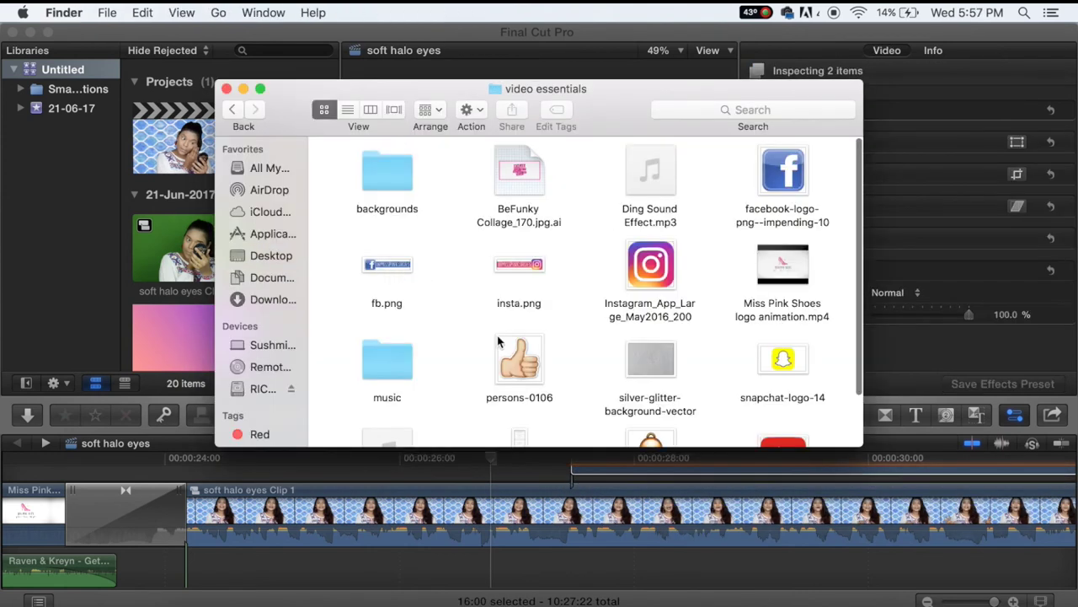
Add the Swipe Whoosh sound effect under the talking clip at about 28 seconds, trim it to 22 frames, and play it.
scroll(634, 330, "down", 3)
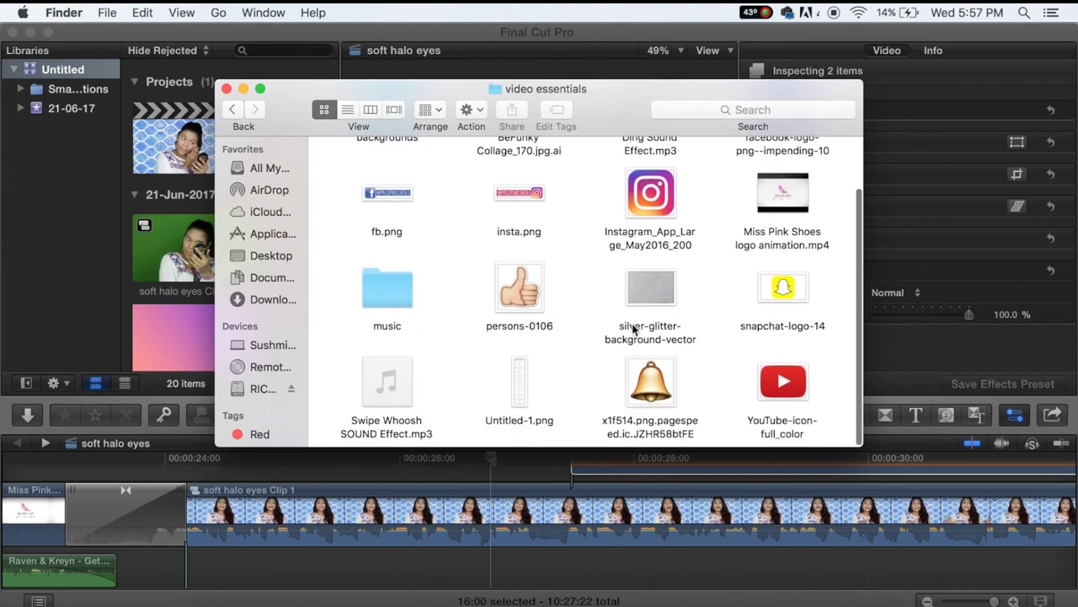
left_click_drag(572, 503, 623, 561)
left_click(631, 561)
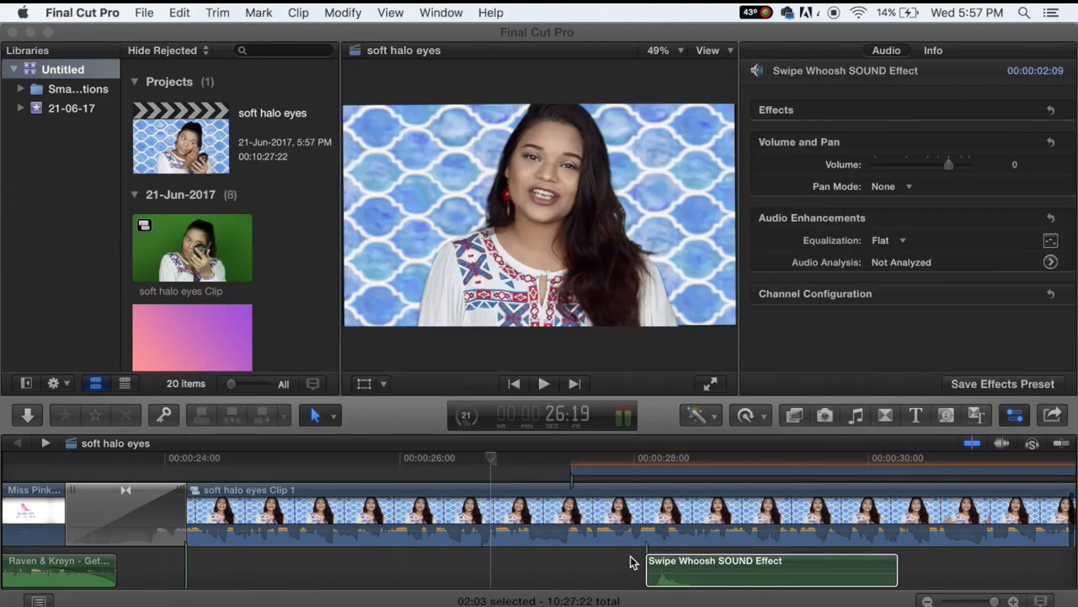
scroll(640, 561, "right", 3)
left_click_drag(645, 543, 413, 544)
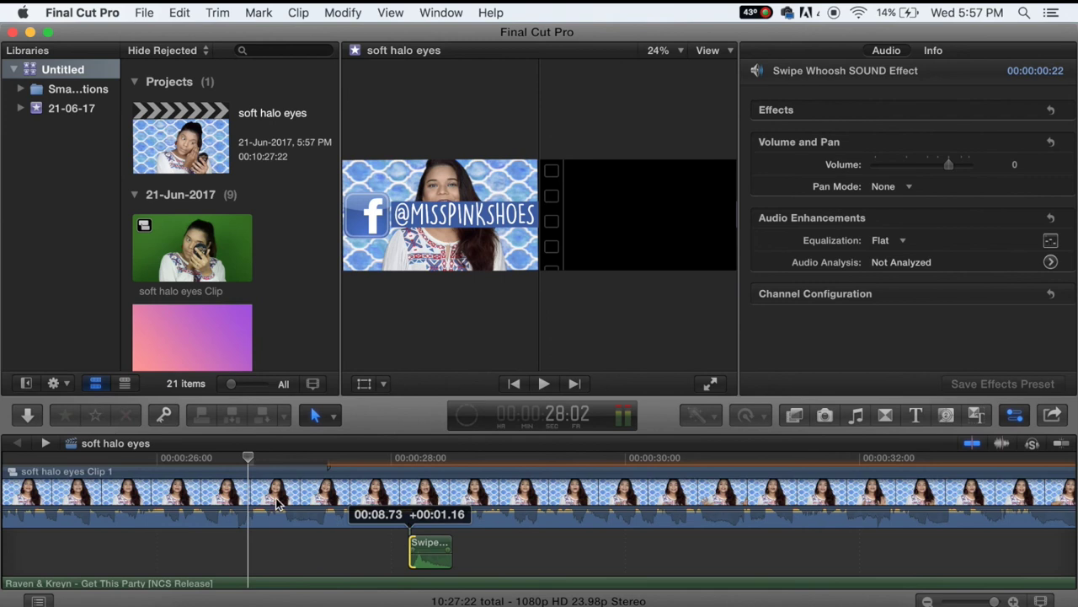
key("space")
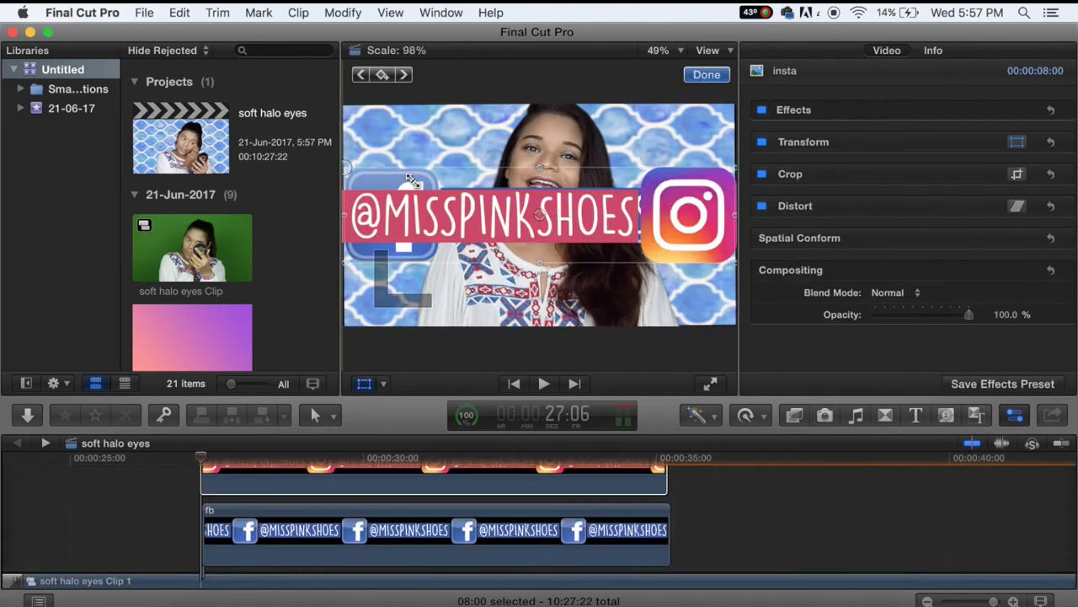
Scale down both social banners, placing the Instagram one at about X 286 px, Y -404 px and the Facebook one just above it.
left_click_drag(411, 180, 482, 192)
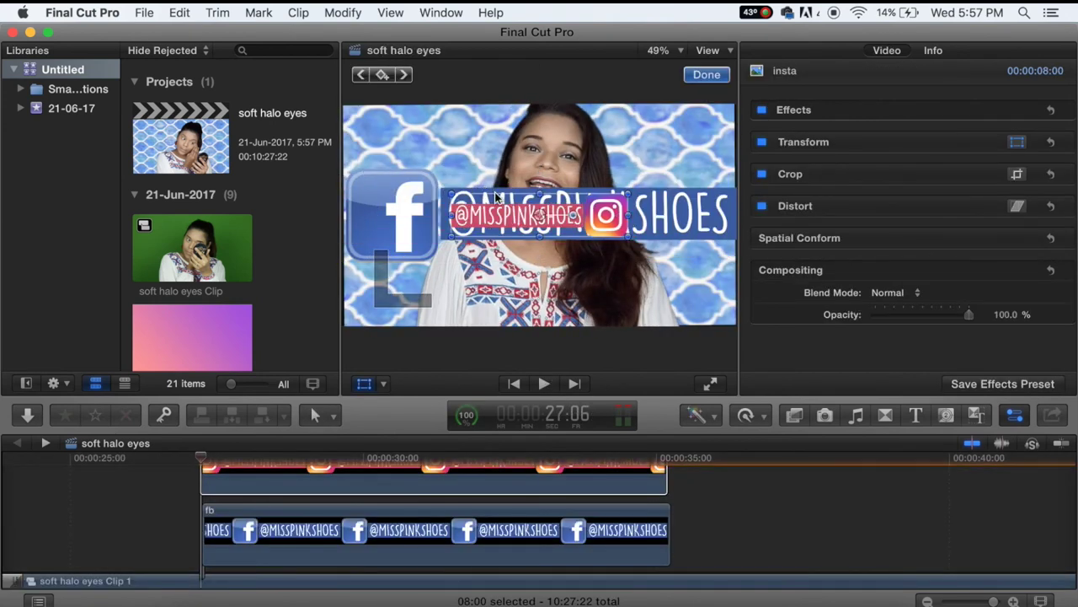
left_click_drag(603, 220, 661, 300)
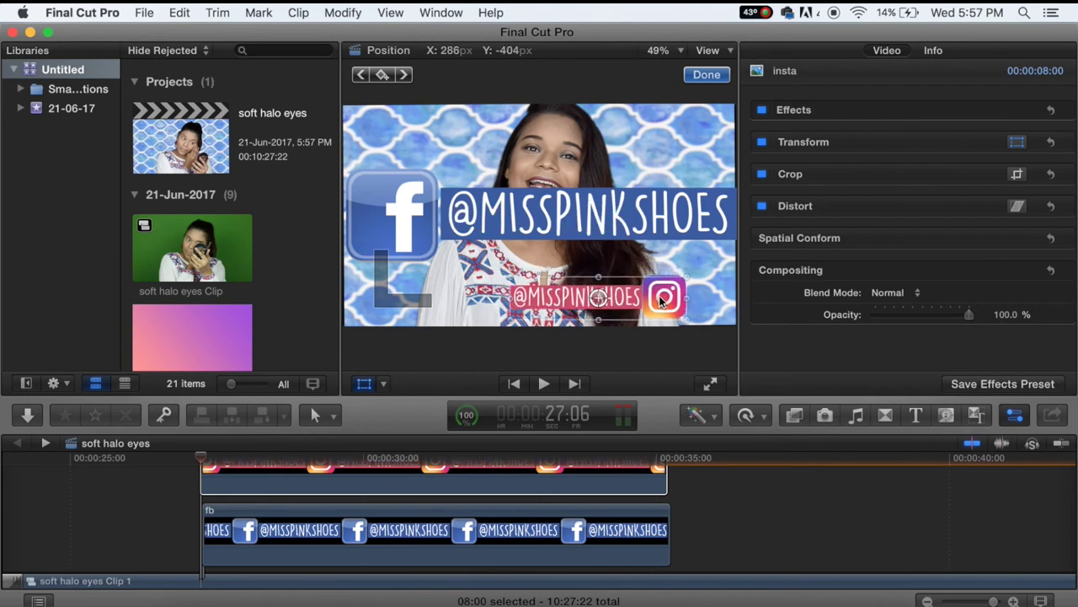
left_click(498, 521)
left_click_drag(346, 166, 452, 262)
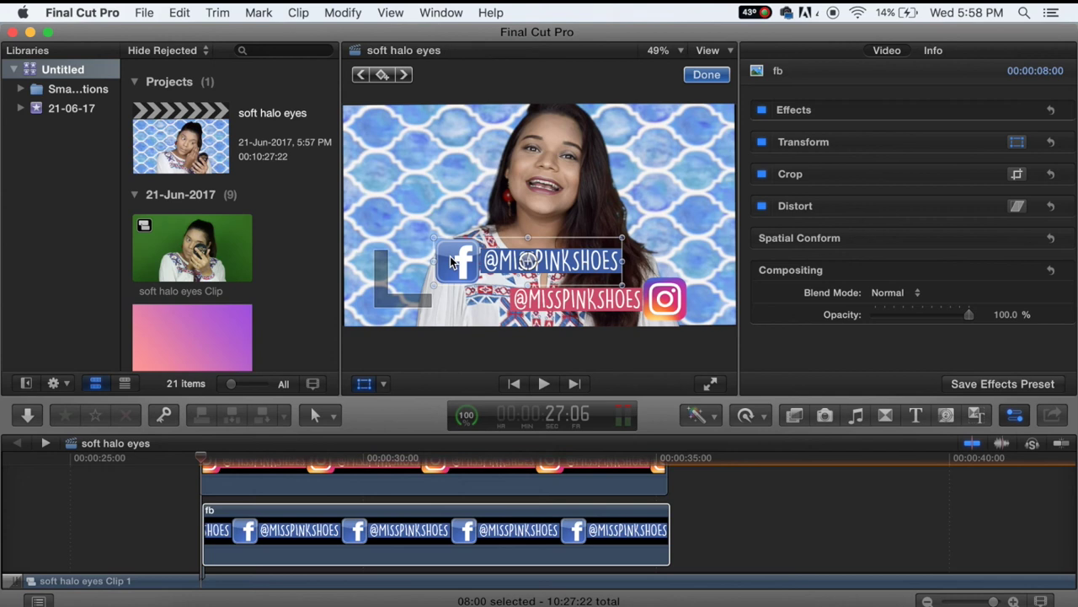
Add Cross Dissolve transitions to the start and end of both the insta and fb banner clips.
left_click(503, 482)
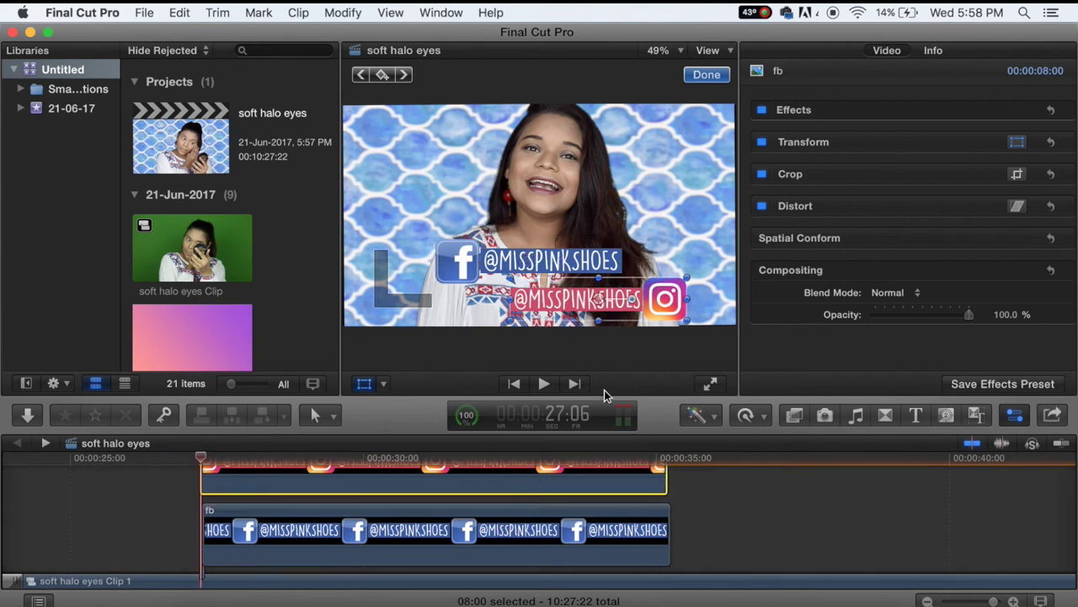
left_click(885, 415)
left_click(779, 497)
left_click_drag(914, 481, 531, 497)
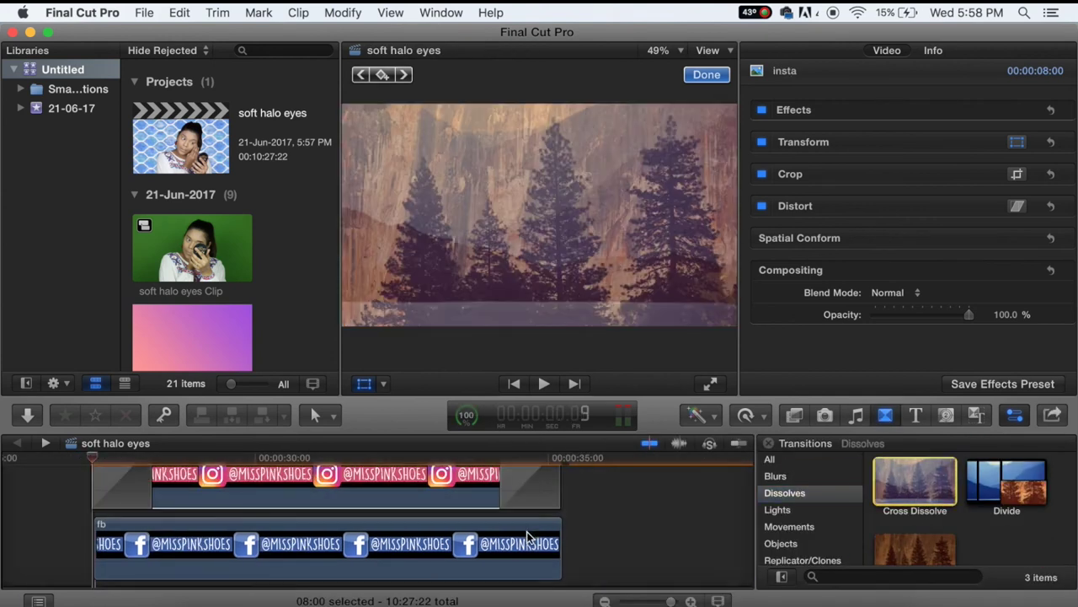
left_click_drag(902, 470, 541, 534)
left_click_drag(910, 479, 125, 537)
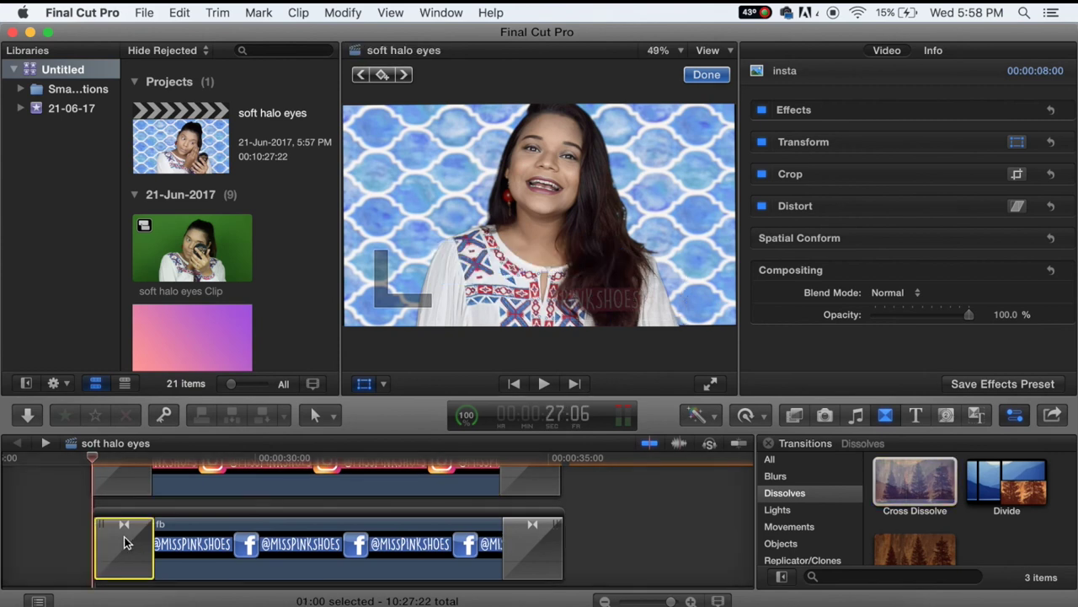
Delete the Cross Dissolve transitions at the start of the fb and insta banner clips.
key("Delete")
left_click(110, 466)
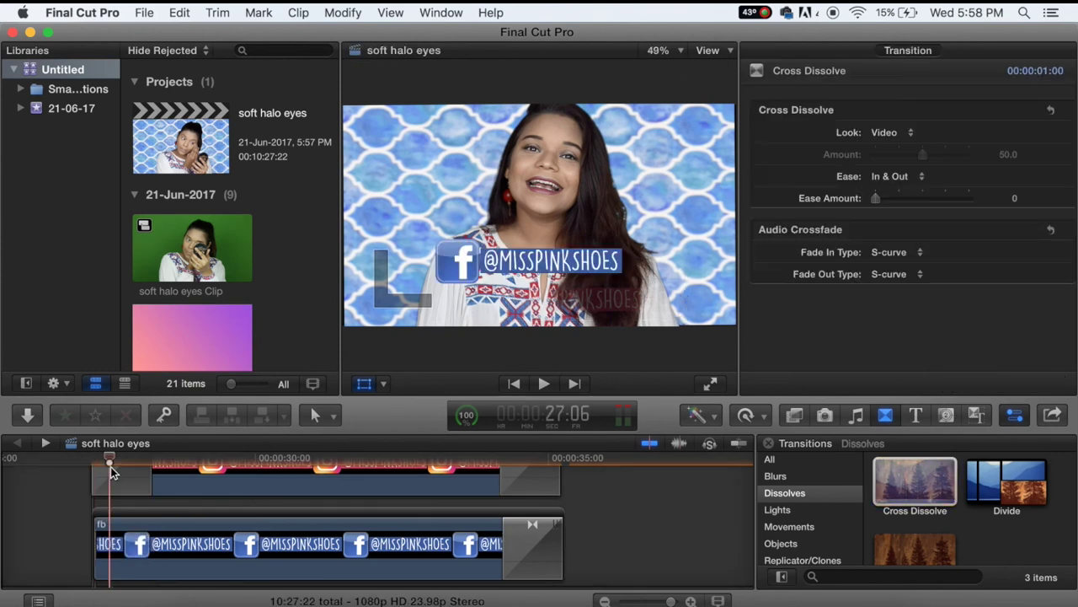
key("Delete")
left_click(123, 486)
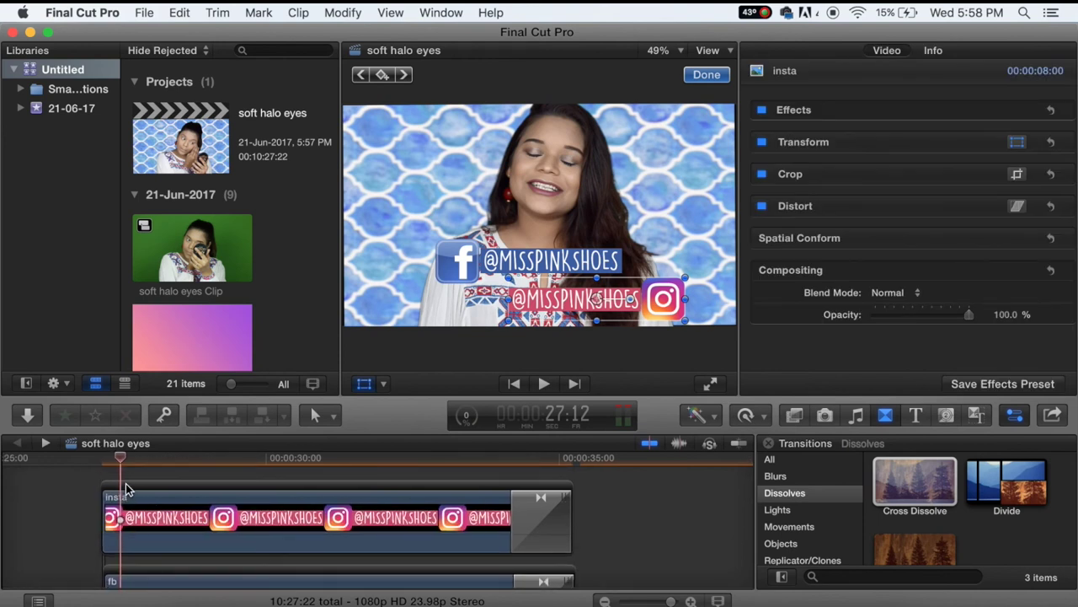
left_click_drag(124, 489, 135, 494)
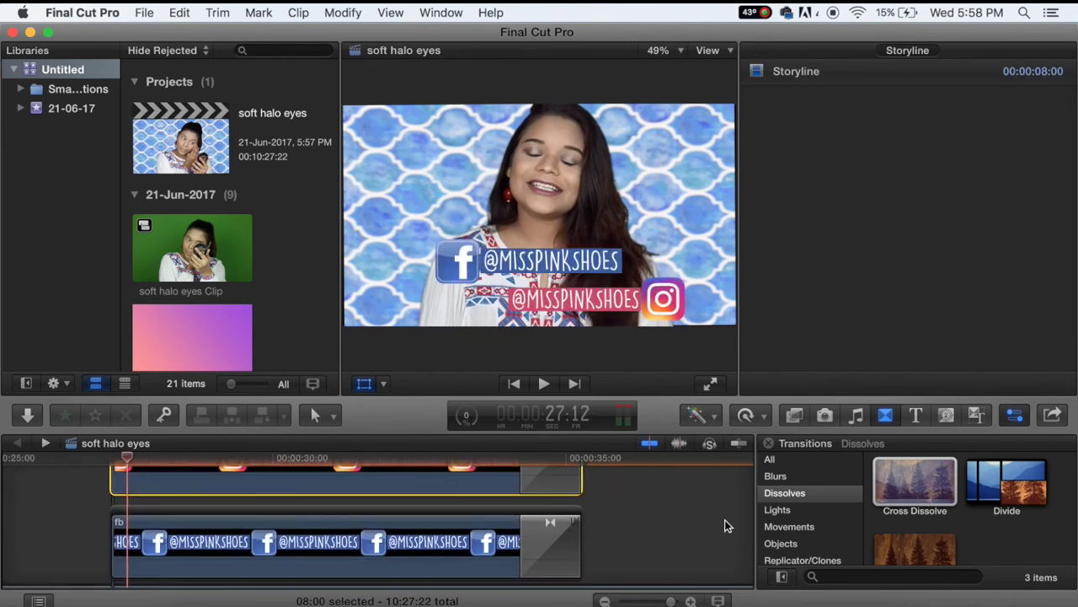
Add the Slide transition from the Movements category to the start of both the fb and insta banner clips.
left_click(780, 543)
left_click(789, 527)
scroll(965, 499, "down", 3)
scroll(965, 499, "down", 3)
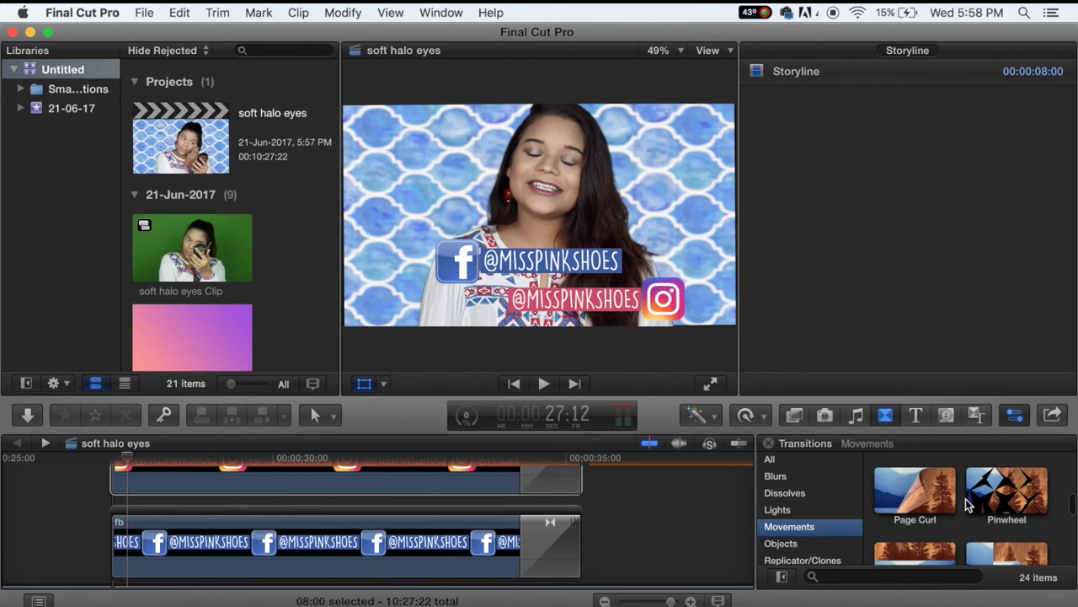
scroll(965, 499, "down", 3)
scroll(966, 499, "down", 2)
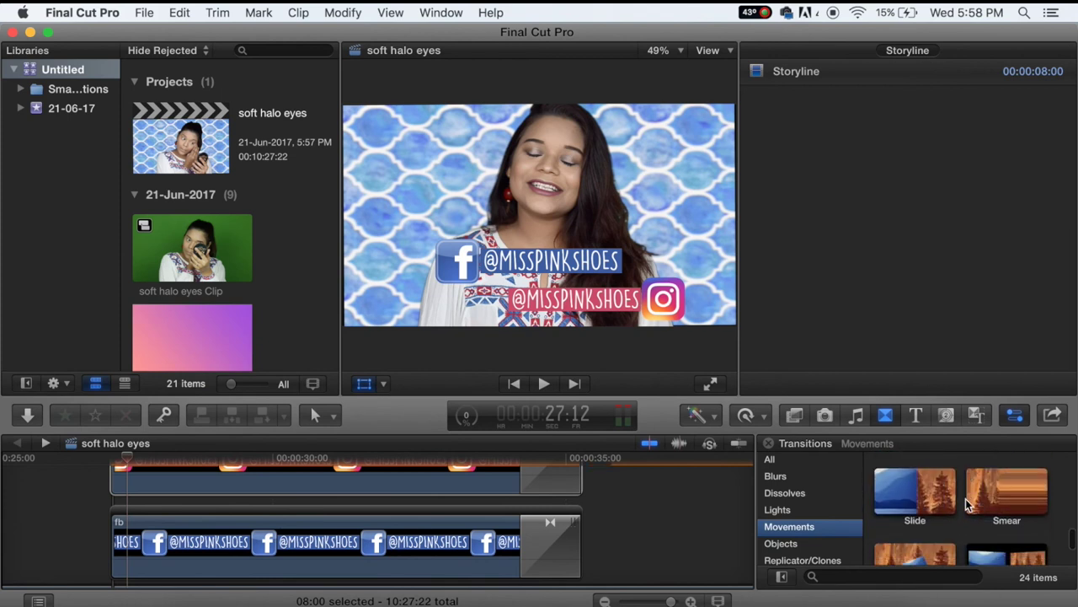
mouse_move(915, 482)
left_mouse_down()
mouse_move(182, 562)
mouse_move(175, 552)
left_mouse_up()
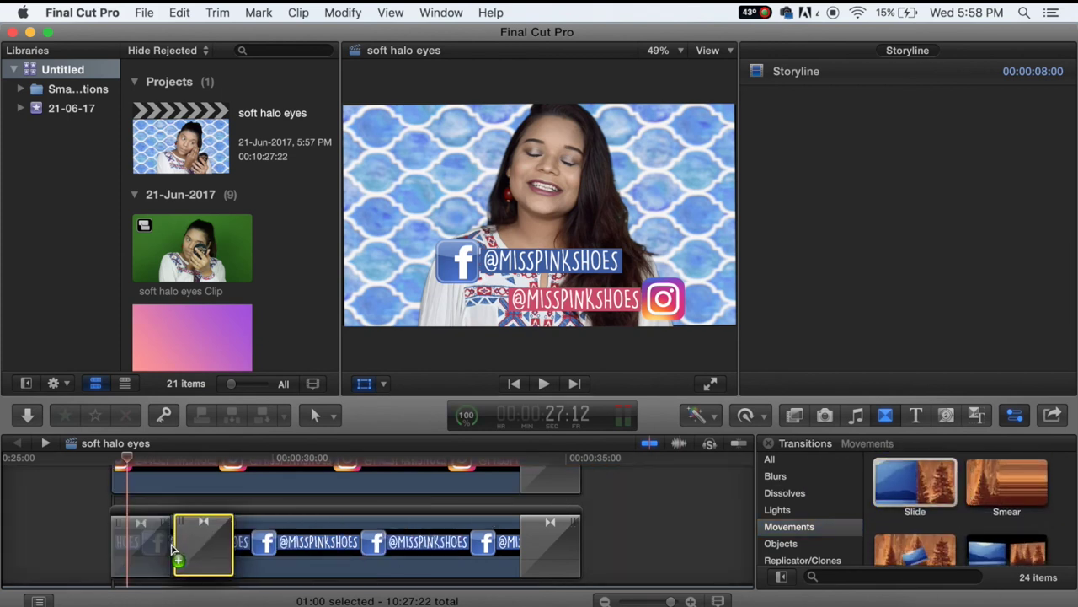
left_click_drag(171, 471, 107, 453)
Shorten the Slide transitions at the start of both banner clips to 3 frames.
key("super+equal")
key("super+equal")
key("super+equal")
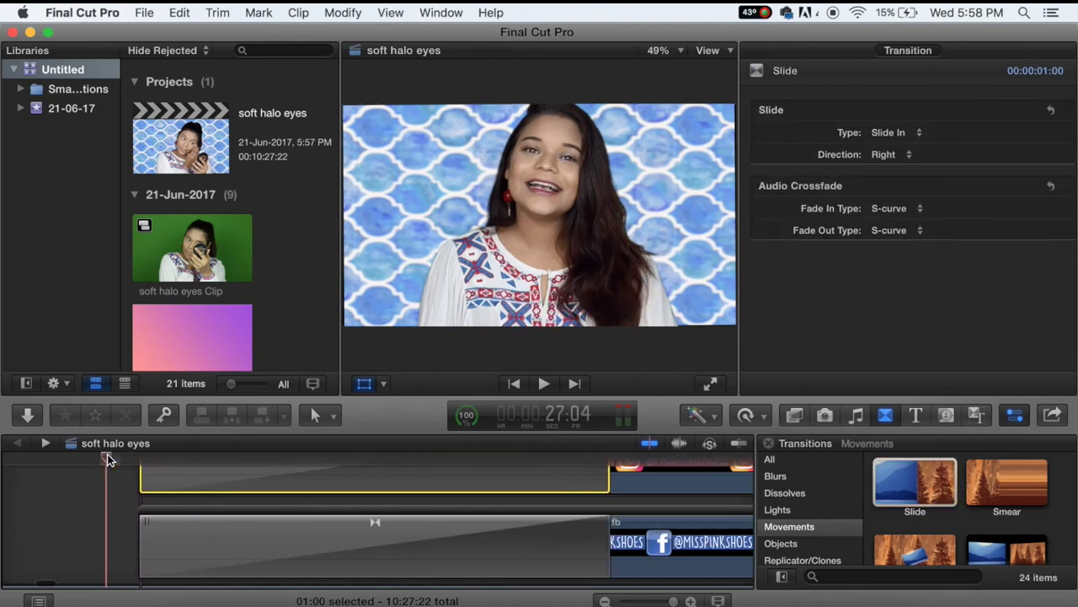
left_click_drag(602, 544, 218, 548)
left_click_drag(597, 479, 193, 473)
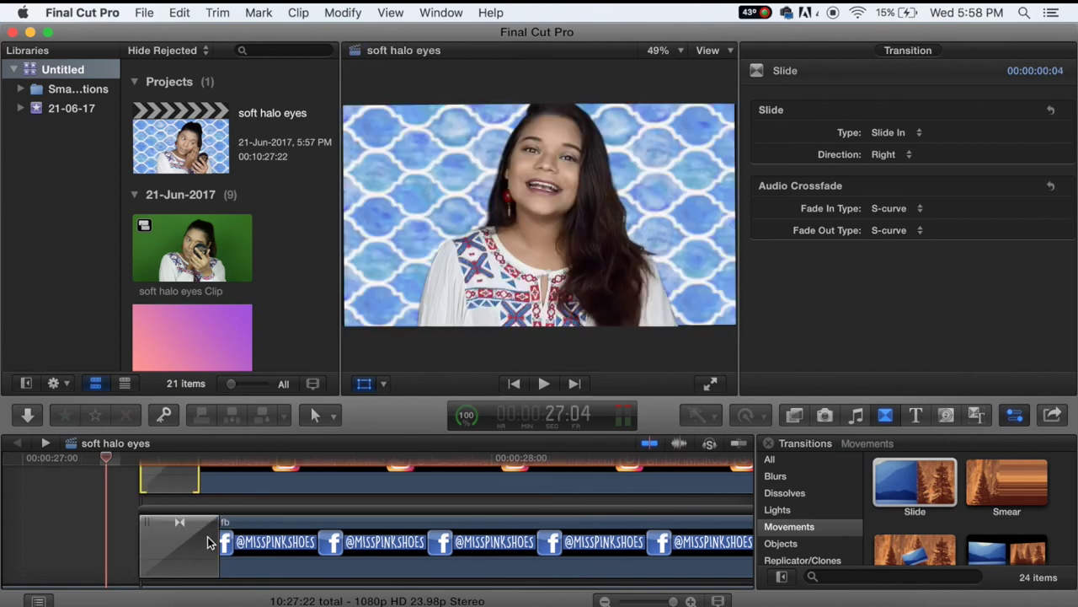
left_click_drag(213, 537, 201, 536)
Move the Swipe Whoosh sound effect earlier to the banners' entrance at about 27 seconds and play the section.
scroll(200, 536, "down", 5)
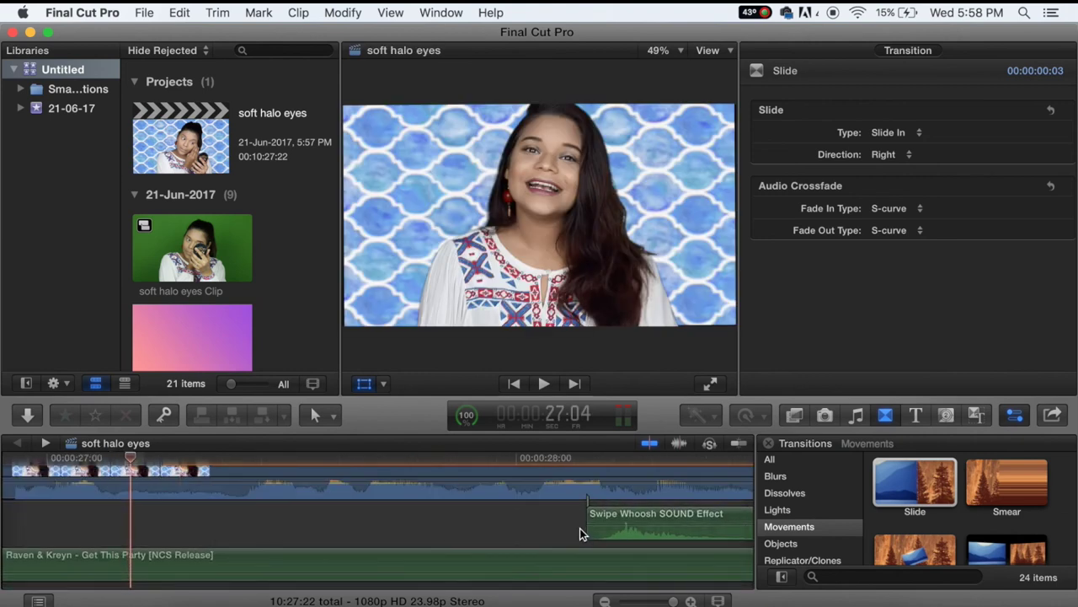
left_click_drag(600, 527, 403, 504)
left_click_drag(739, 522, 344, 518)
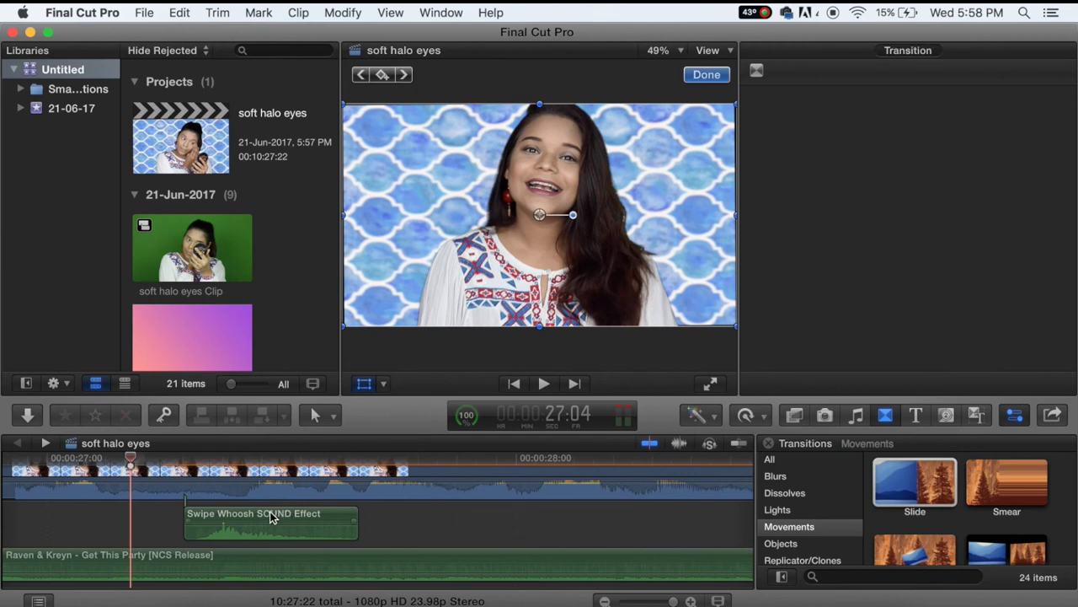
left_click(238, 520)
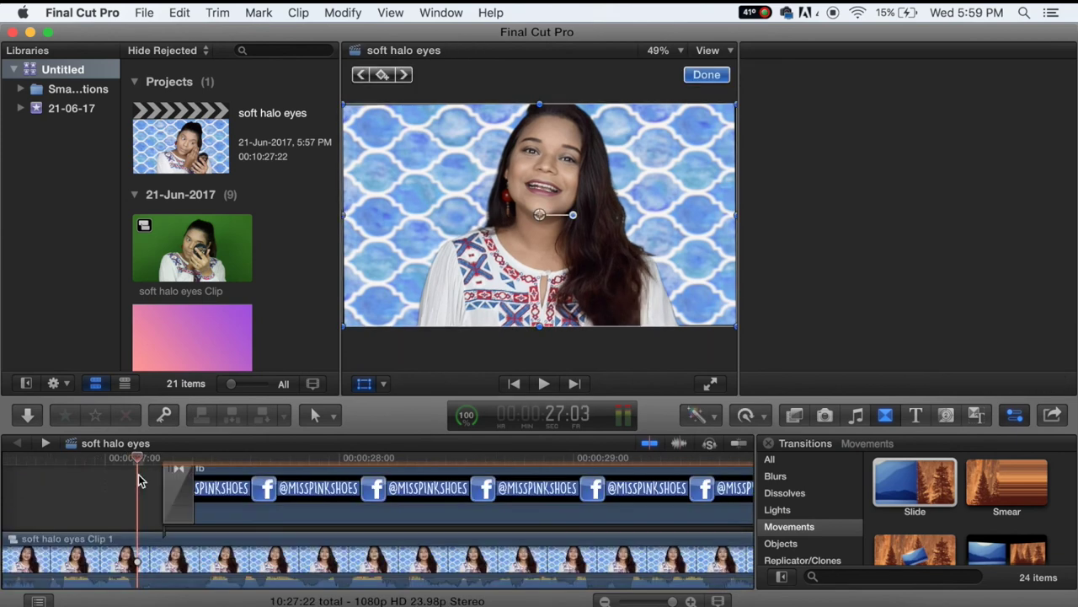
key("space")
key("super+4")
key("space")
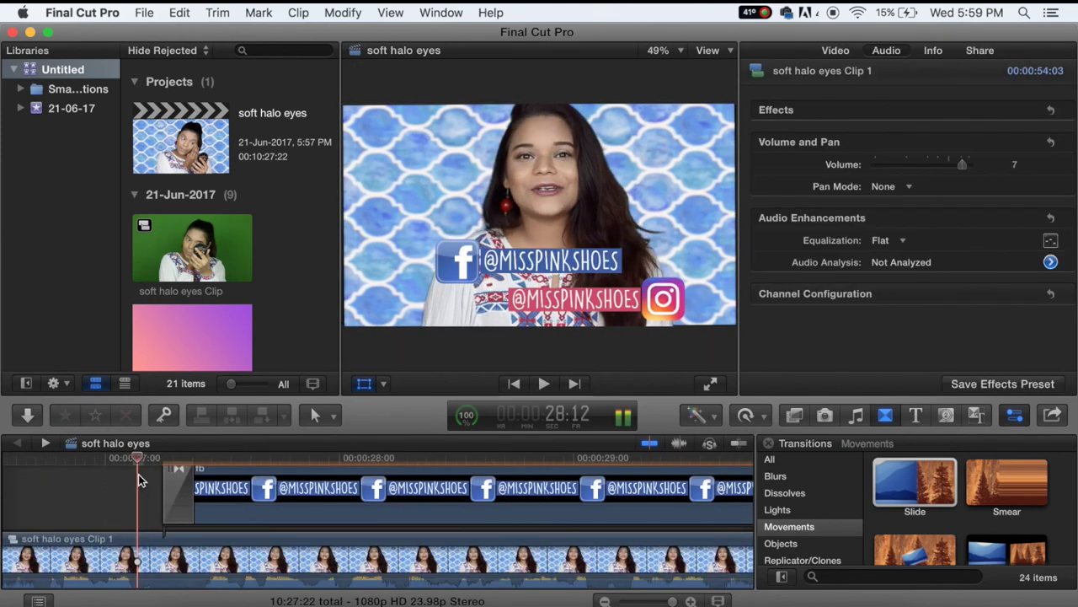
Fine-tune the Swipe Whoosh sound effect under the talking clip to match the banners' slide-in.
key("super+minus")
scroll(138, 473, "down", 3)
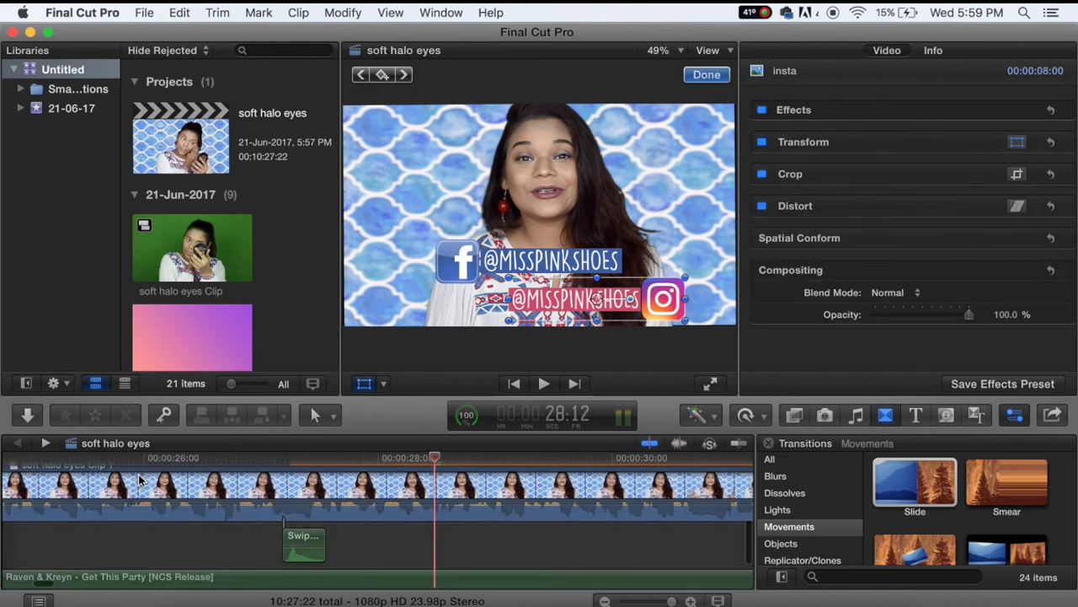
scroll(138, 473, "up", 1)
scroll(138, 479, "up", 1)
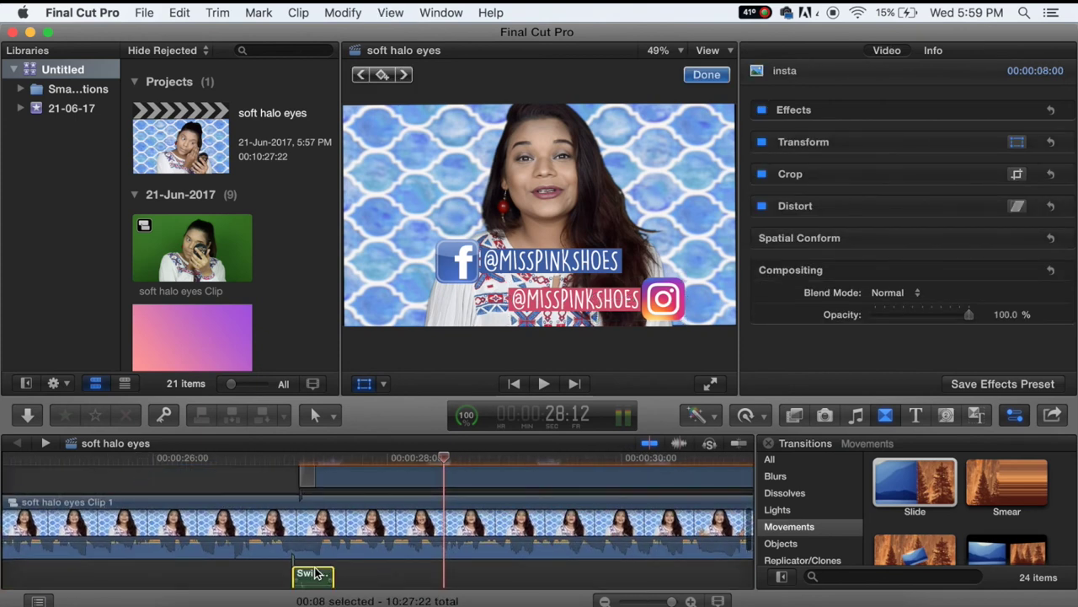
left_click_drag(325, 576, 313, 579)
scroll(326, 509, "up", 5)
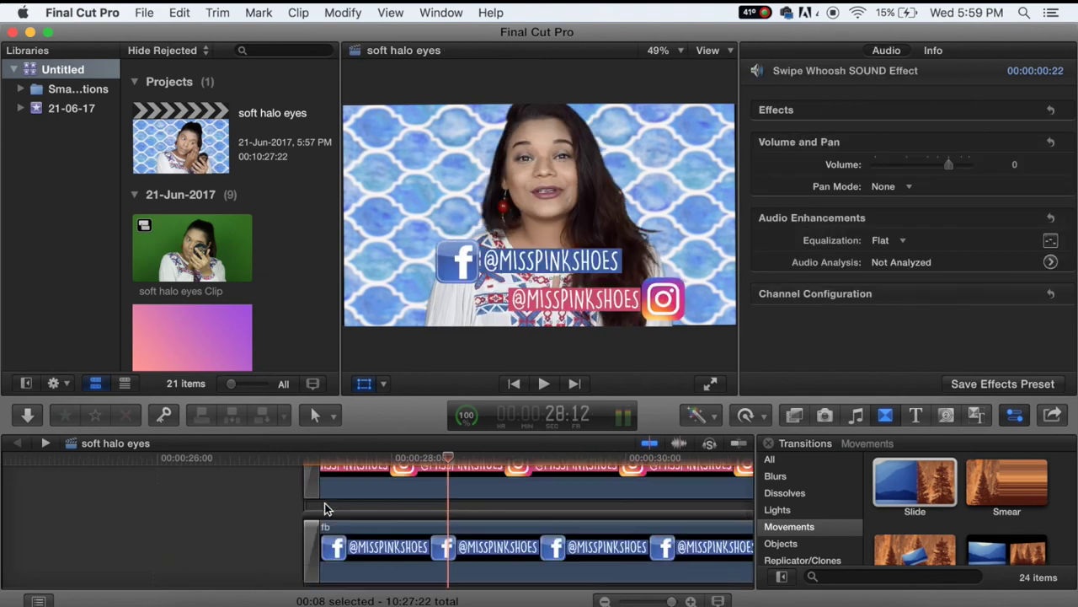
Change the direction of the Slide transition at the start of the insta banner and play the section.
left_click(310, 501)
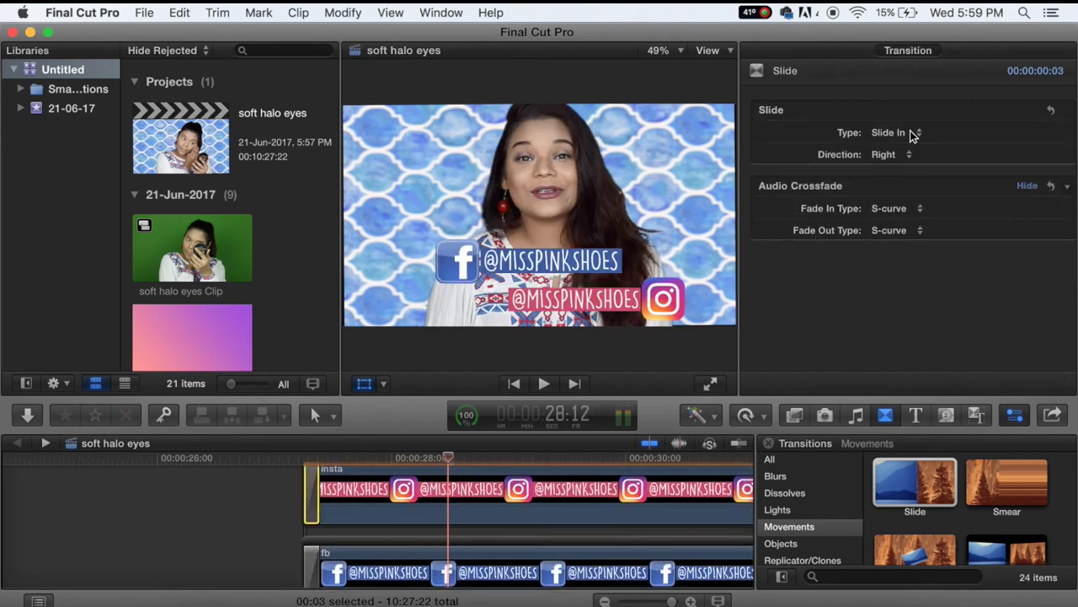
left_click(907, 155)
left_click(881, 127)
left_click(284, 498)
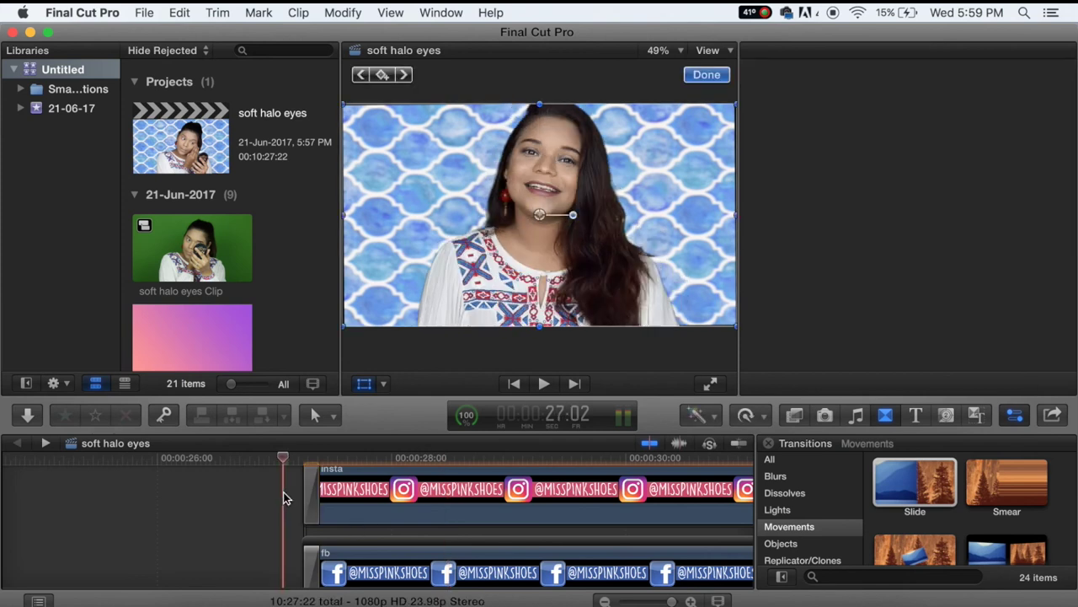
key("space")
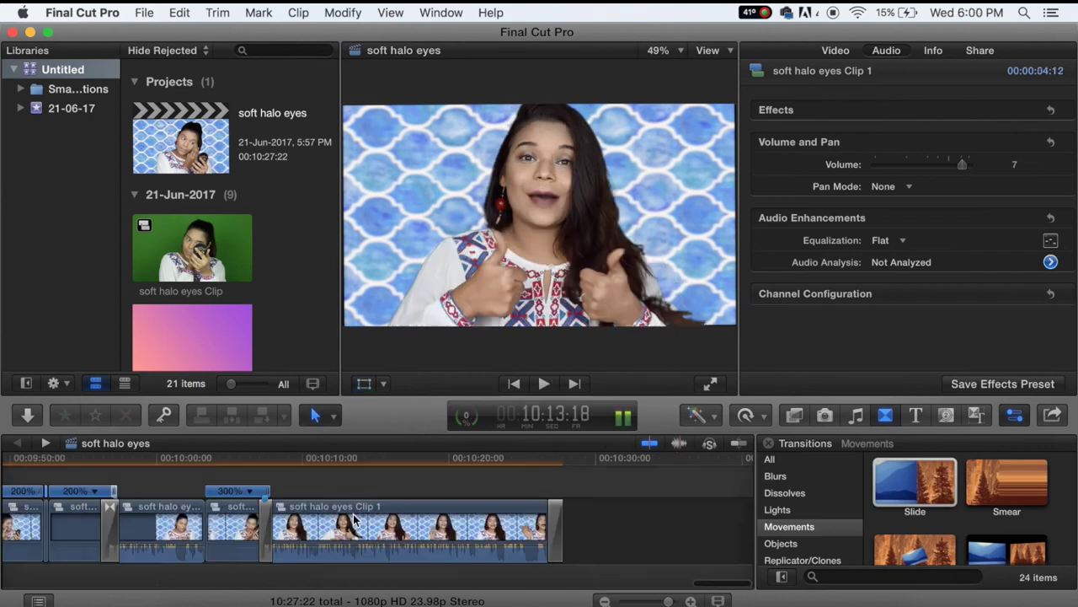
Place the persons-0106 thumbs-up graphic from the video essentials folder above the final talking clip at about 10:14.
left_click(353, 520)
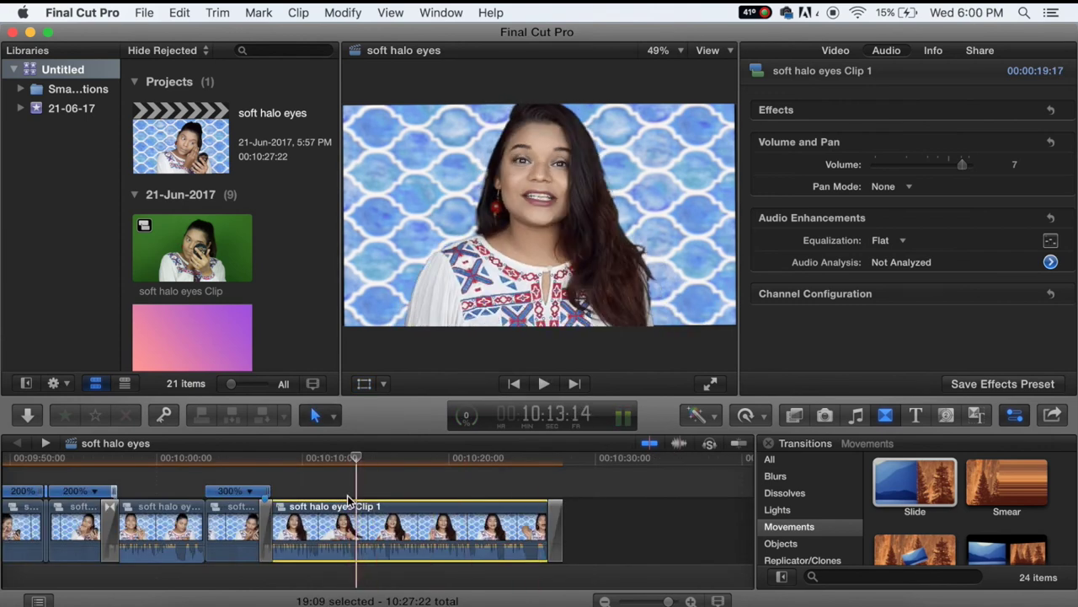
key("space")
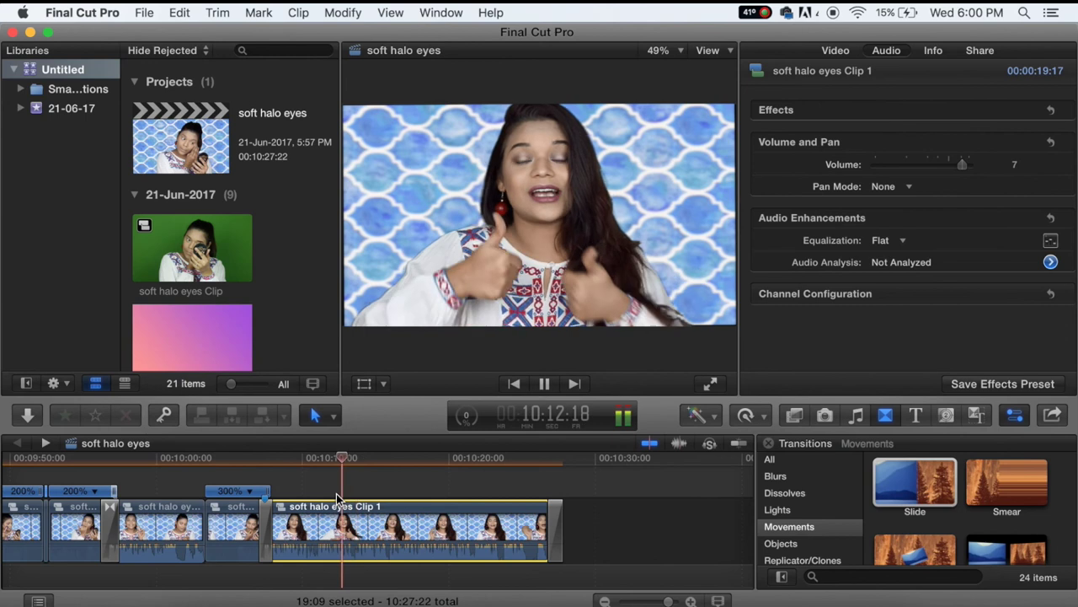
key("space")
left_click(308, 603)
left_click(505, 321)
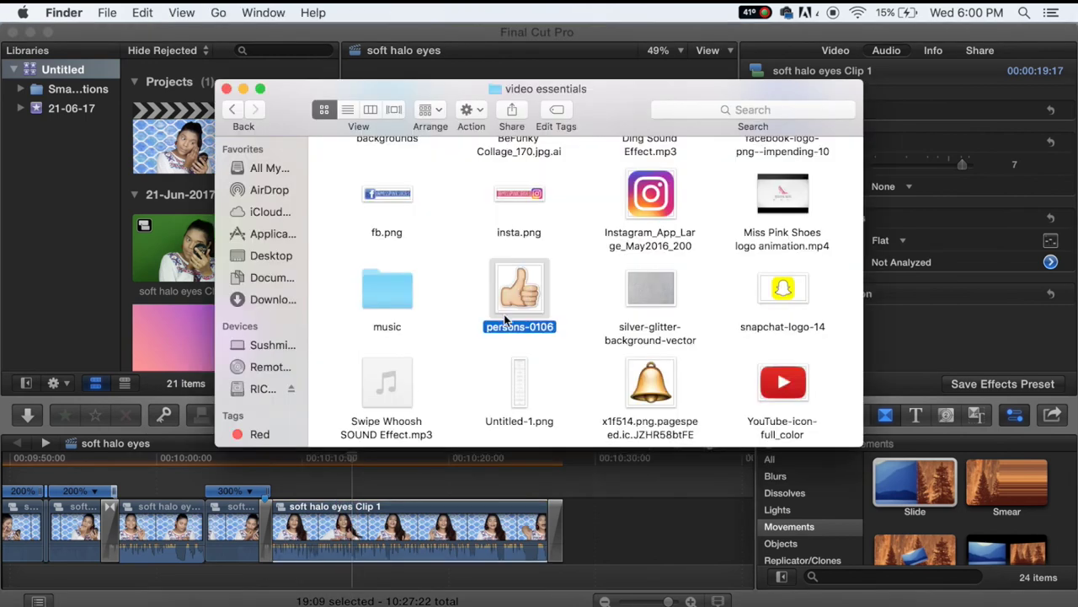
left_click_drag(360, 468, 348, 479)
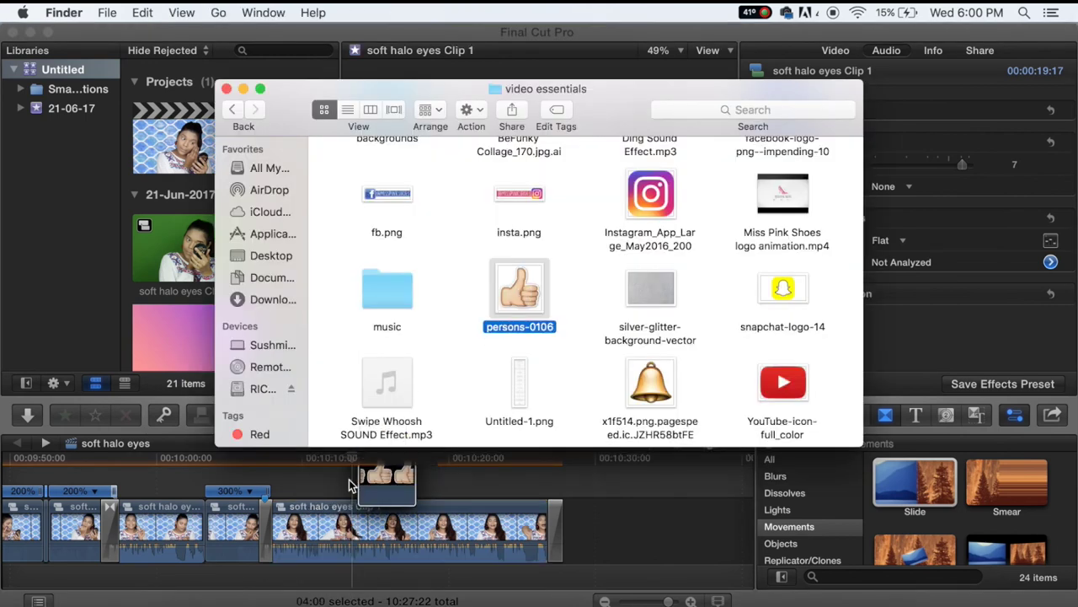
Append Ding Sound Effect.mp3 from the video essentials folder, cut it, shorten its closing piece to 01:17 and raise that to 12 dB.
scroll(529, 287, "up", 2)
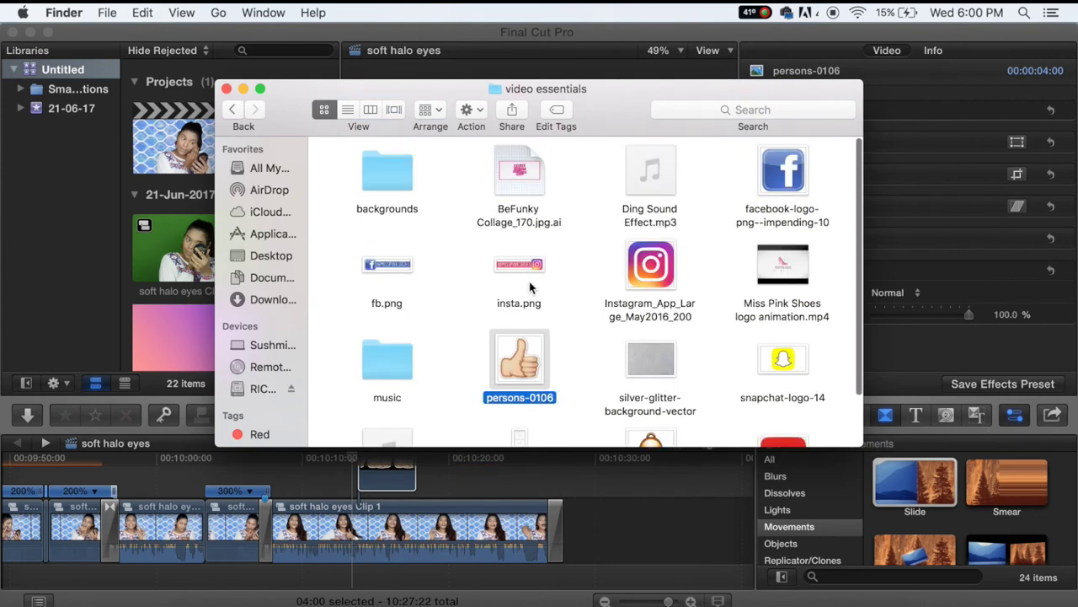
left_click_drag(651, 172, 636, 477)
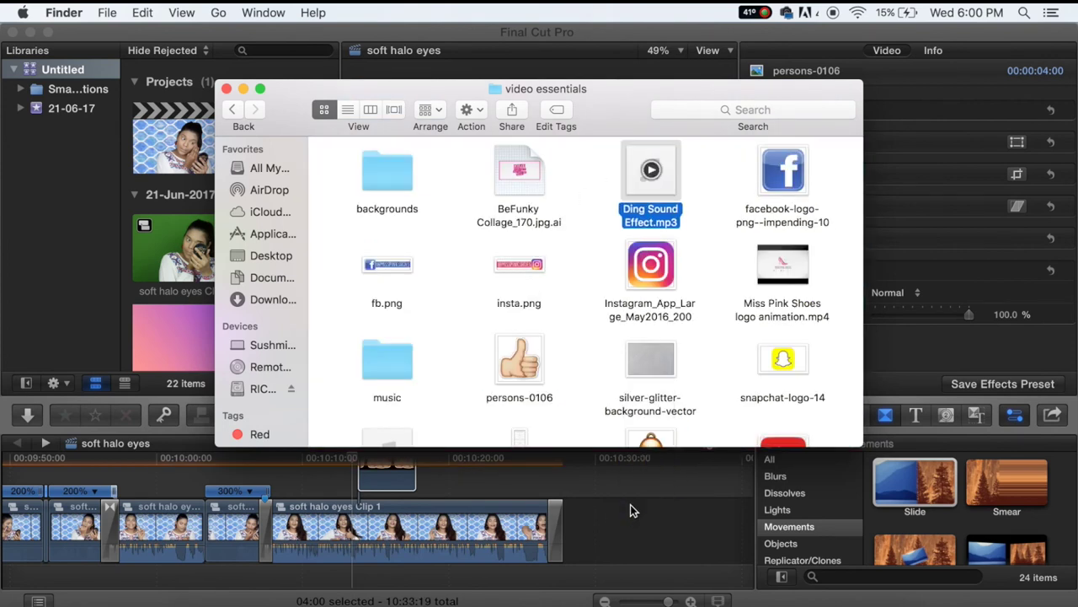
left_click_drag(636, 528, 633, 520)
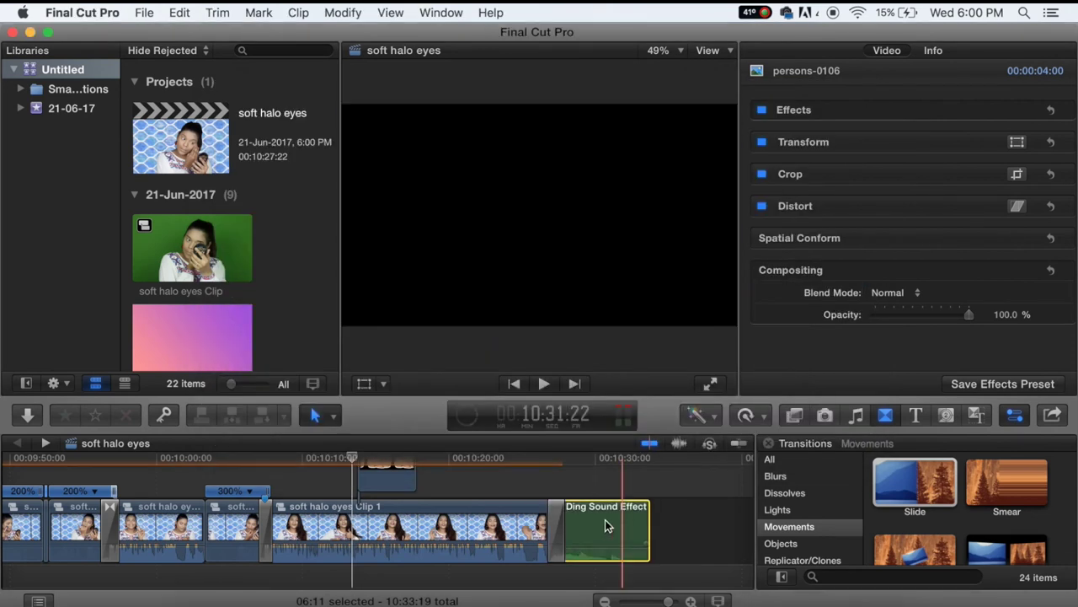
left_click(610, 534)
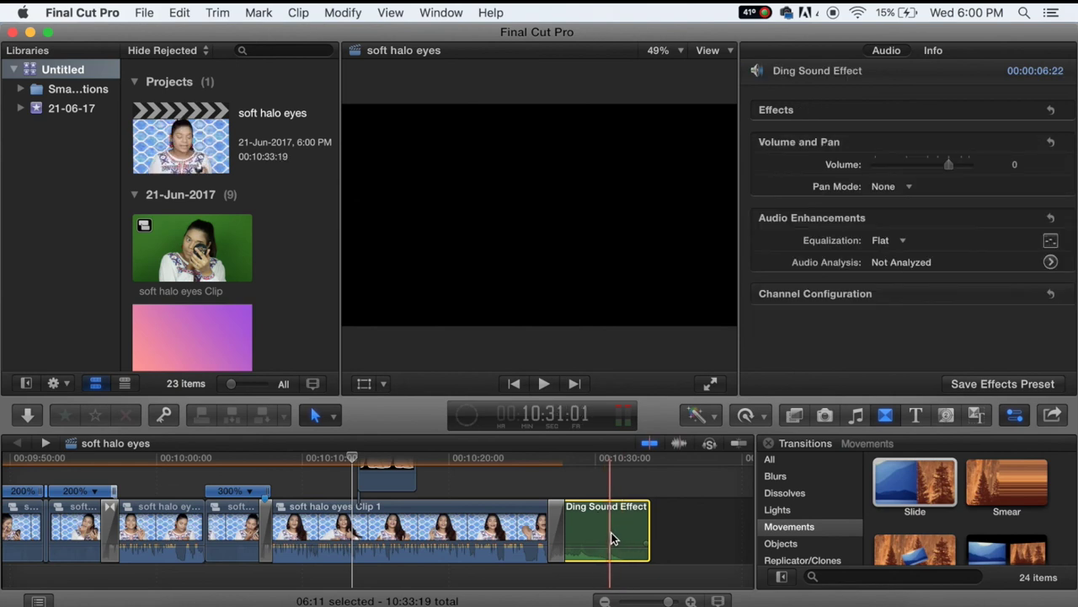
left_click_drag(650, 522, 627, 554)
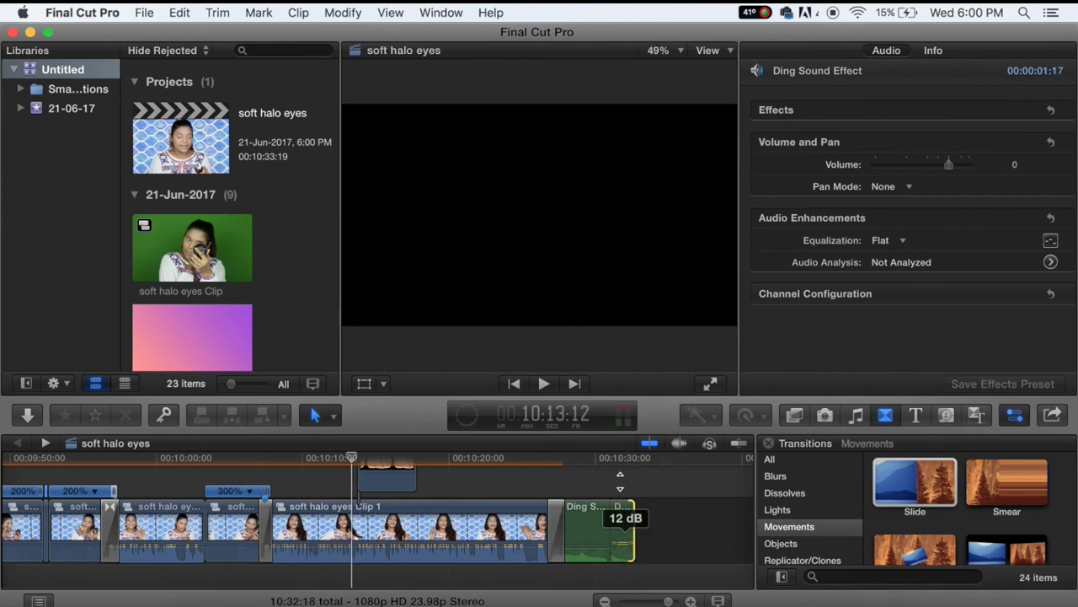
Move the short ding piece beneath the thumbs-up graphic and delete the leftover ding audio at the timeline's end.
left_click_drag(375, 577, 372, 578)
left_click(579, 524)
key("Delete")
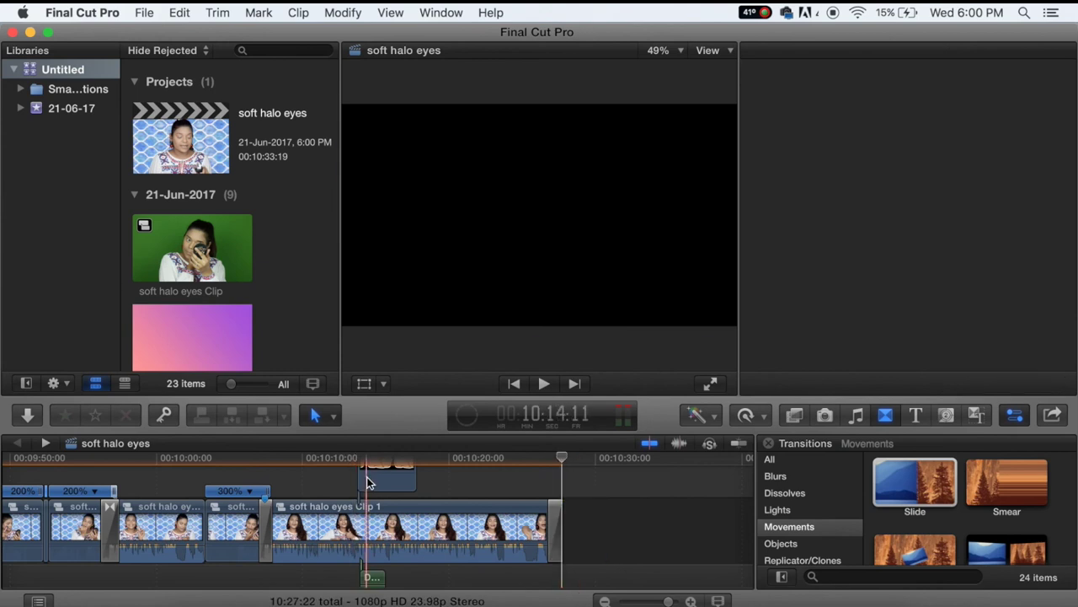
Scale the thumbs-up graphic down to roughly a third of its size and place it in the upper-left corner of the picture.
key("super+equal")
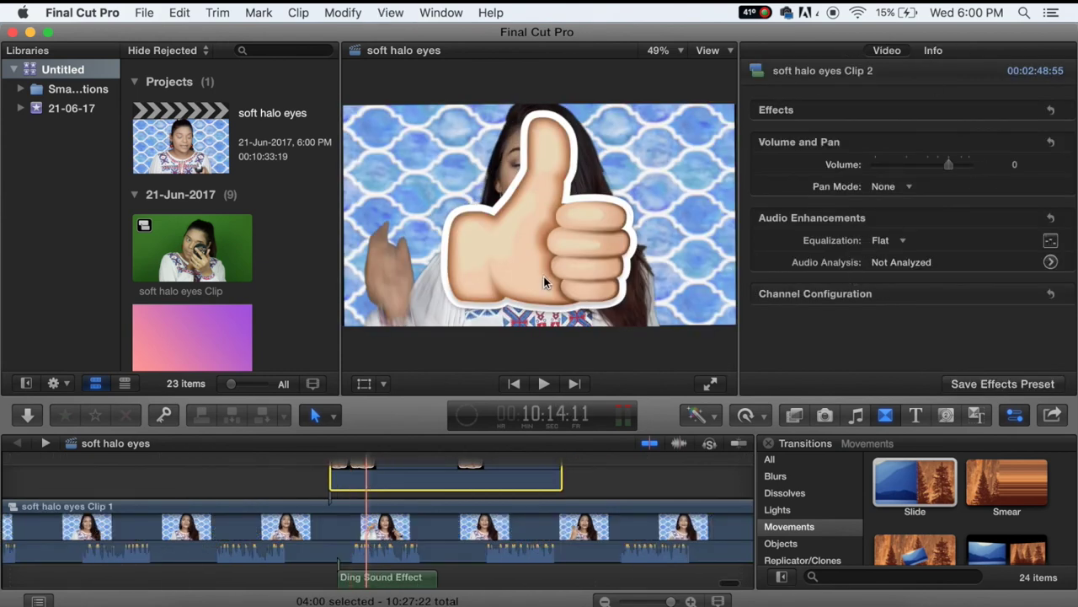
key("End")
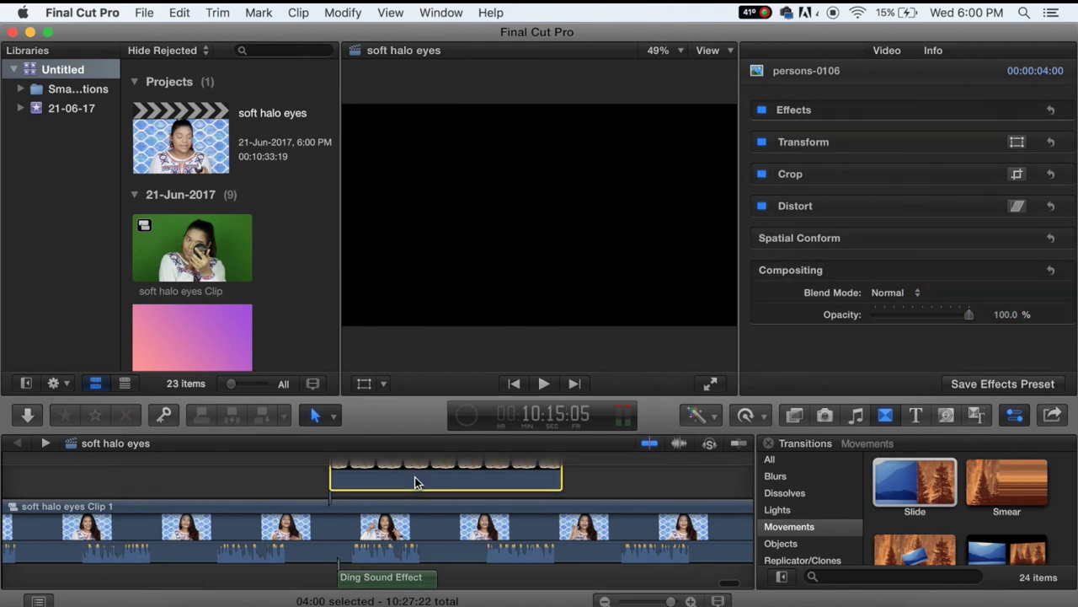
left_click(415, 477)
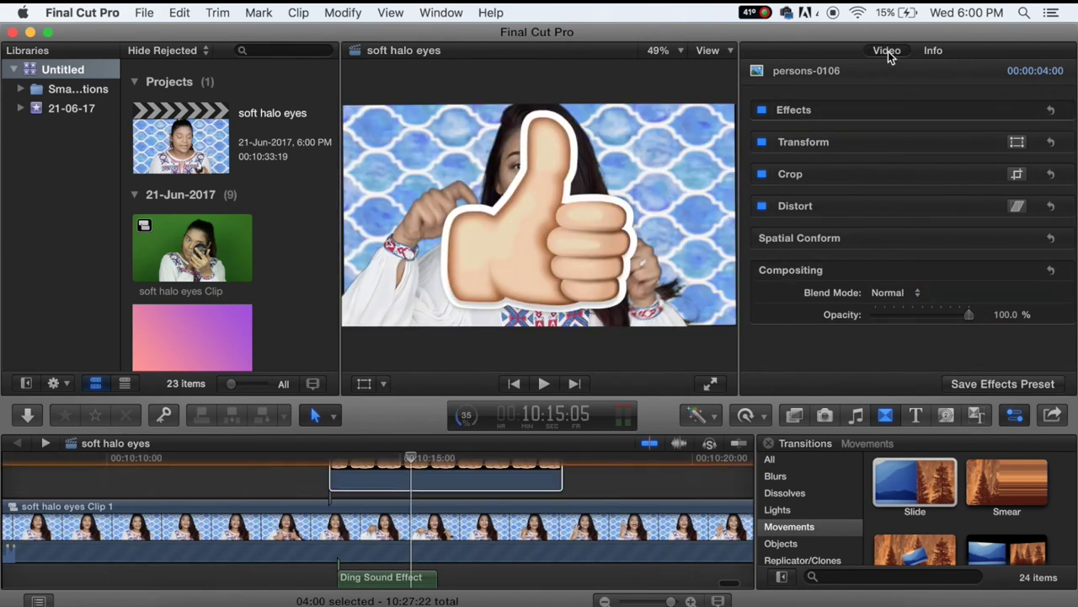
left_click(888, 52)
left_click_drag(432, 104, 535, 179)
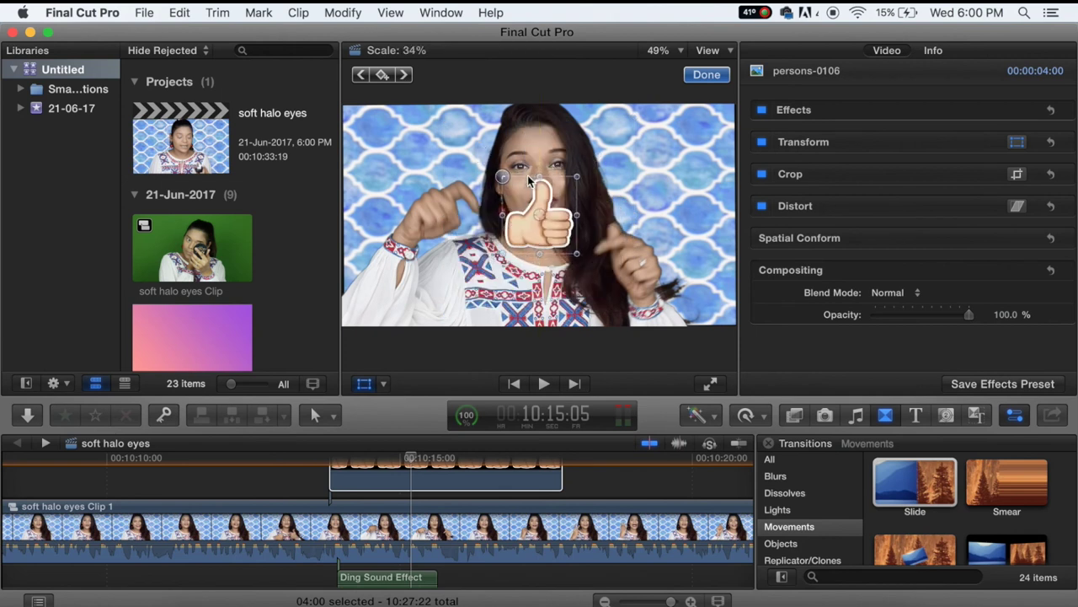
left_click_drag(546, 221, 408, 147)
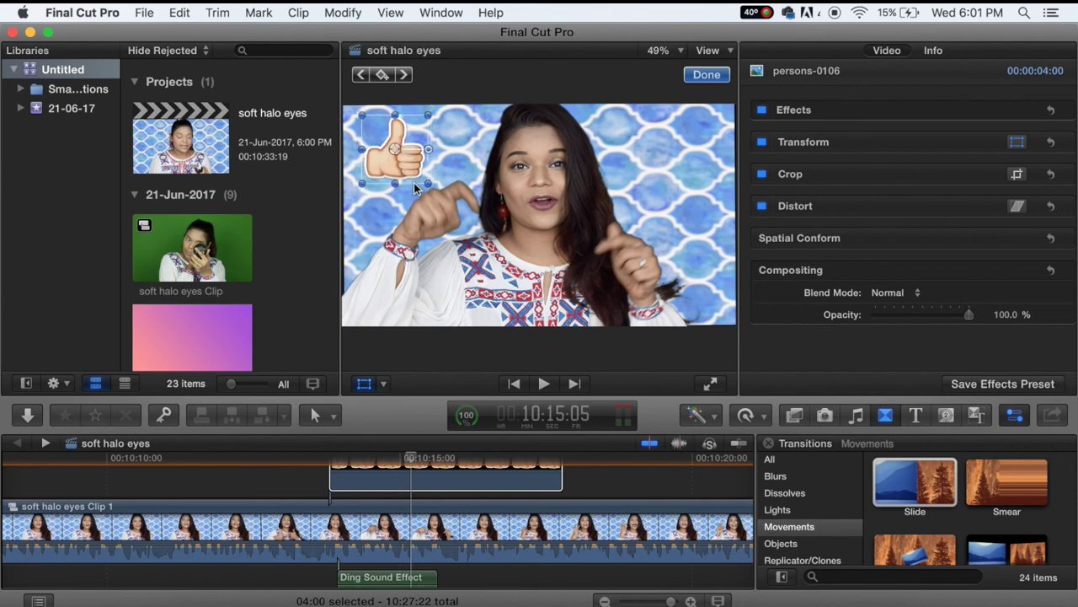
Move the persons-0106 clip earlier so it starts at about 10:13, and check the frame at 10:14:03.
left_click(310, 486)
scroll(323, 478, "up", 3)
left_click_drag(366, 484, 316, 492)
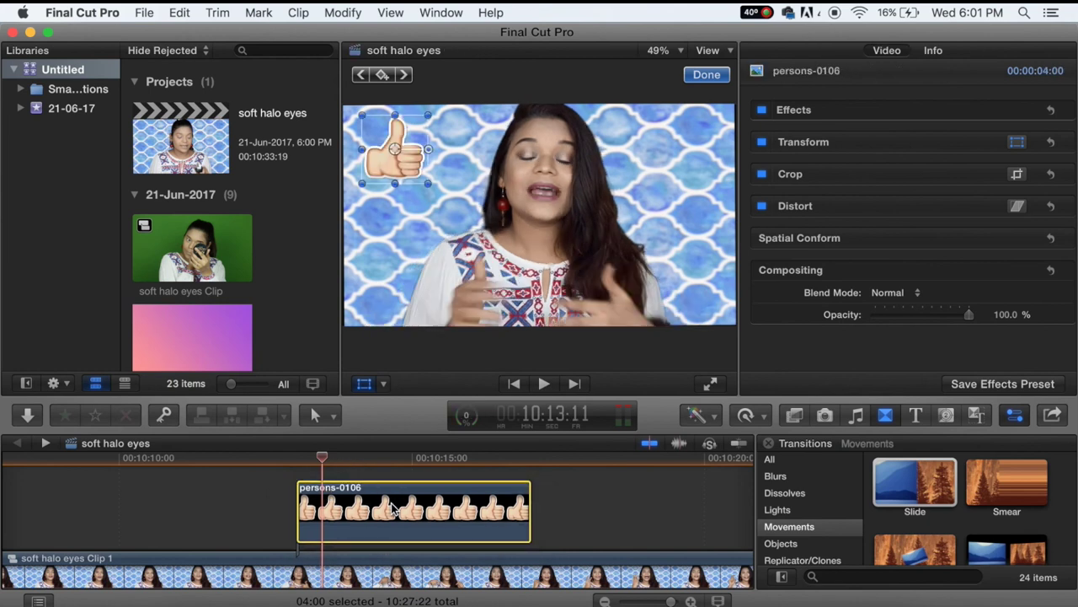
left_click(360, 463)
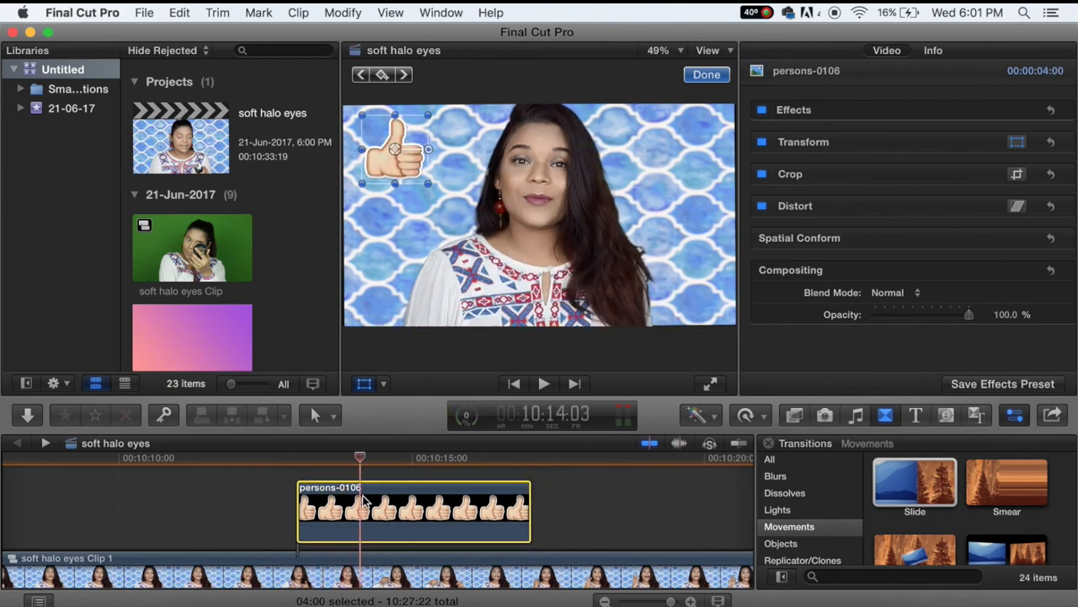
Trim the persons-0106 thumbs-up clip to end at 10:14:03 and stack a duplicate of it directly above the original.
key("super+b")
left_click(341, 510)
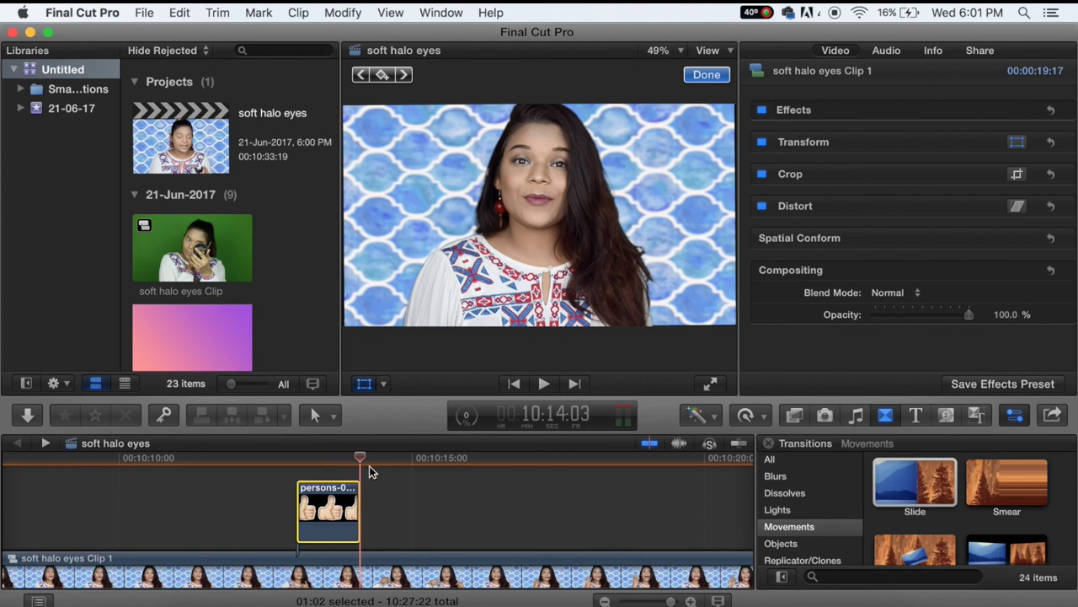
key("super+c")
key("super+v")
left_click_drag(398, 490, 330, 474)
scroll(353, 497, "up", 3)
Place the duplicate thumbs-up graphic in the upper-right corner of the picture and play back the section with both graphics.
left_click_drag(411, 459, 329, 462)
left_click_drag(399, 157, 662, 147)
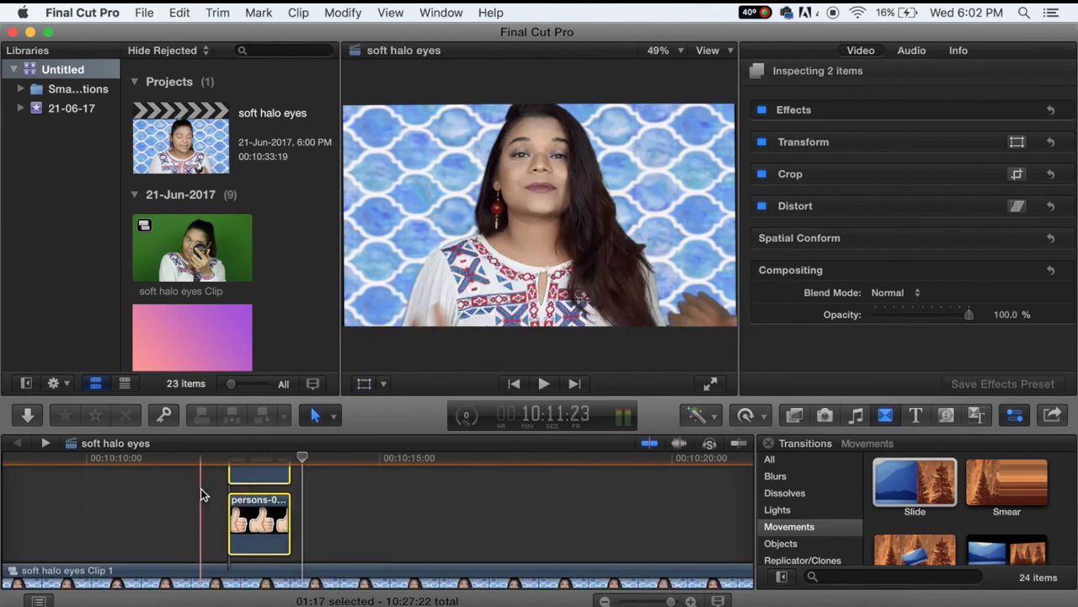
left_click(200, 488)
key("space")
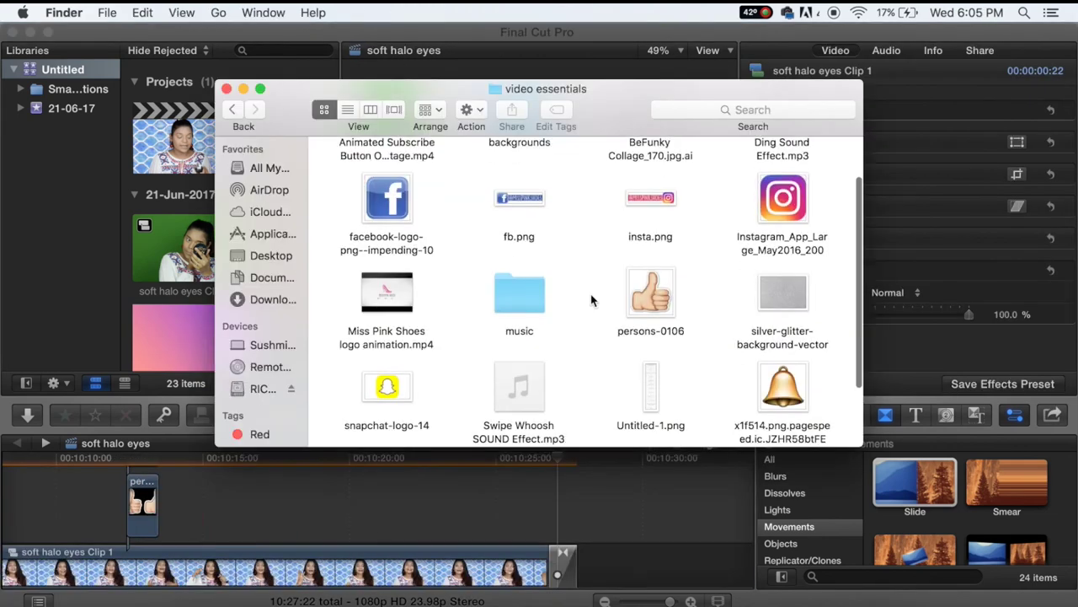
Add the Animated Subscribe Button mp4 from the video essentials folder above the main clip, right after the thumbs-up clips, and show its frame at 10:14:13.
scroll(591, 299, "down", 3)
scroll(591, 299, "up", 5)
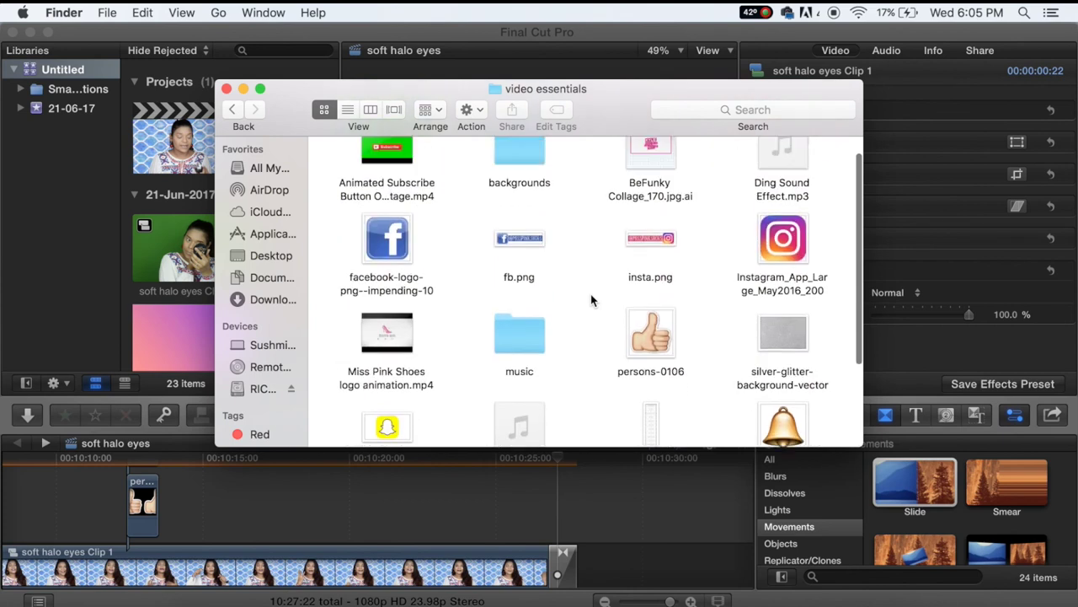
left_click_drag(387, 173, 176, 487)
left_click(183, 493)
left_click(187, 458)
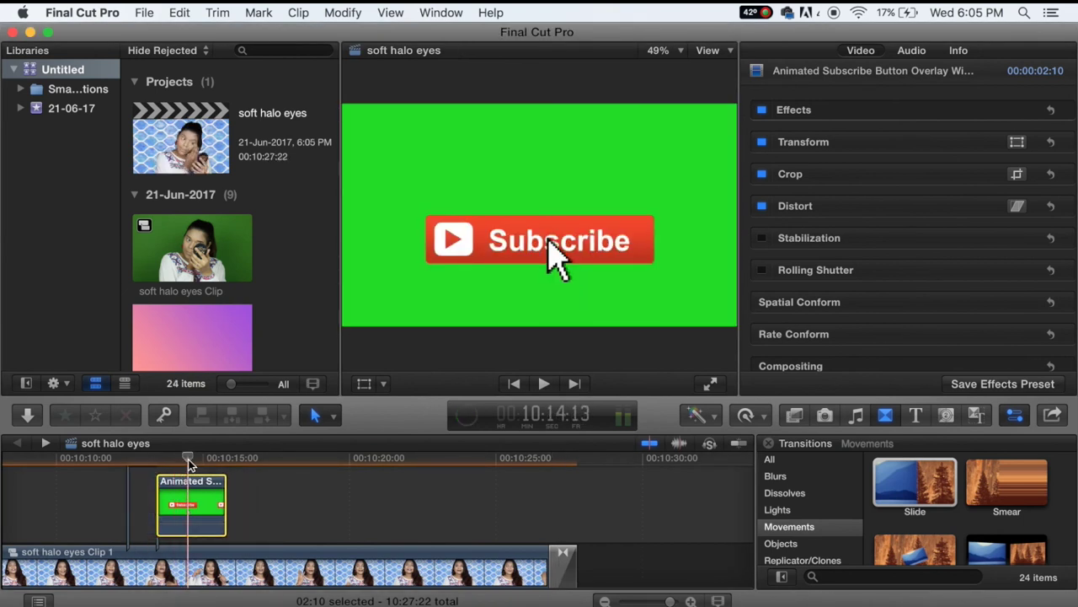
Apply the Keyer effect to the subscribe button clip to remove its green background, and collapse the effect's settings.
left_click(942, 495)
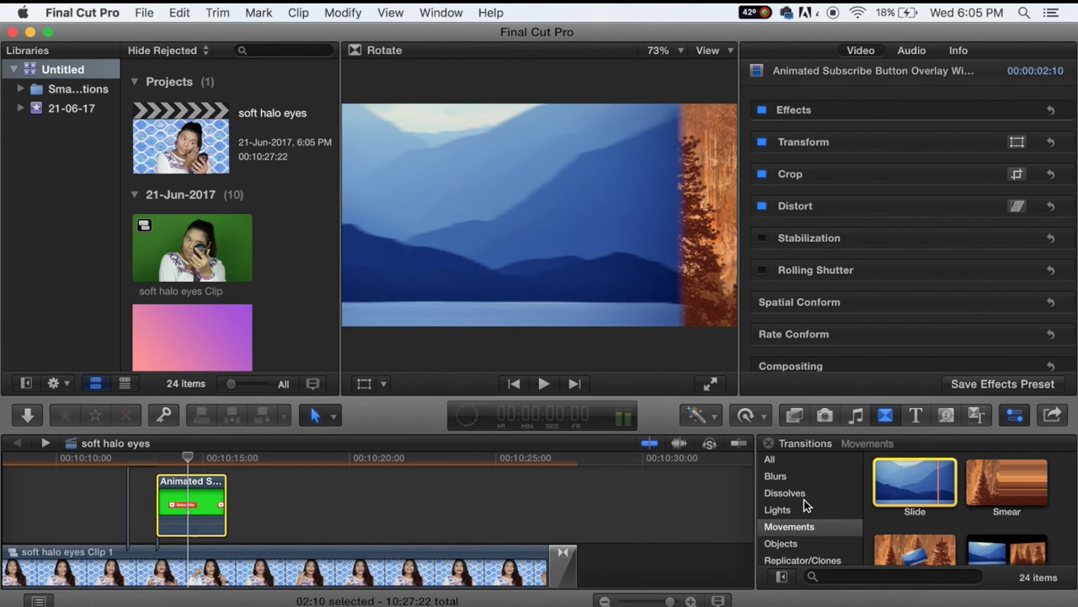
left_click(796, 414)
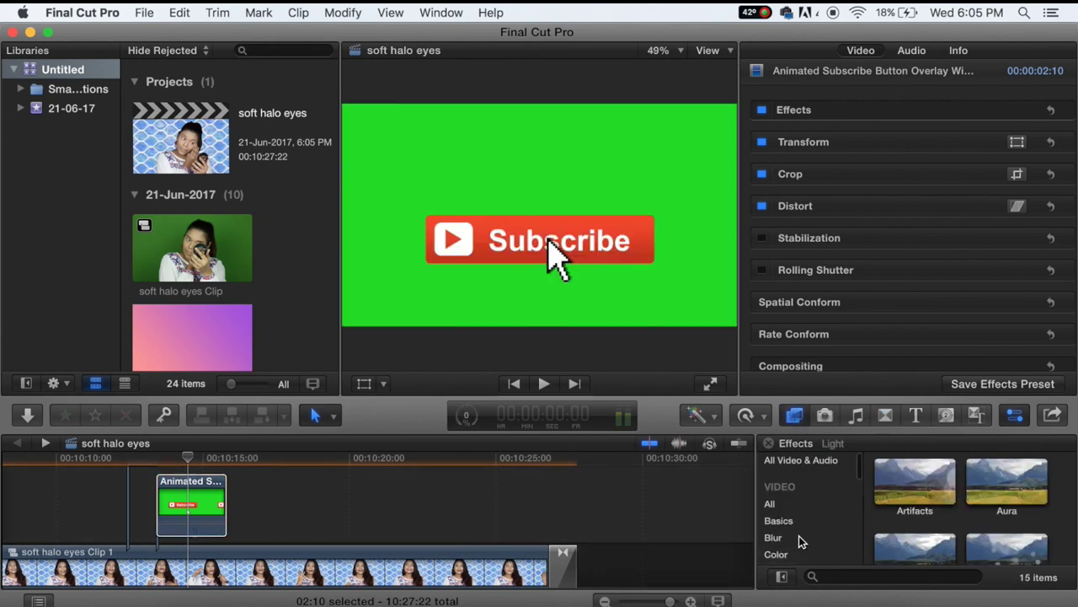
scroll(801, 542, "down", 3)
left_click(782, 541)
left_click_drag(922, 472, 219, 503)
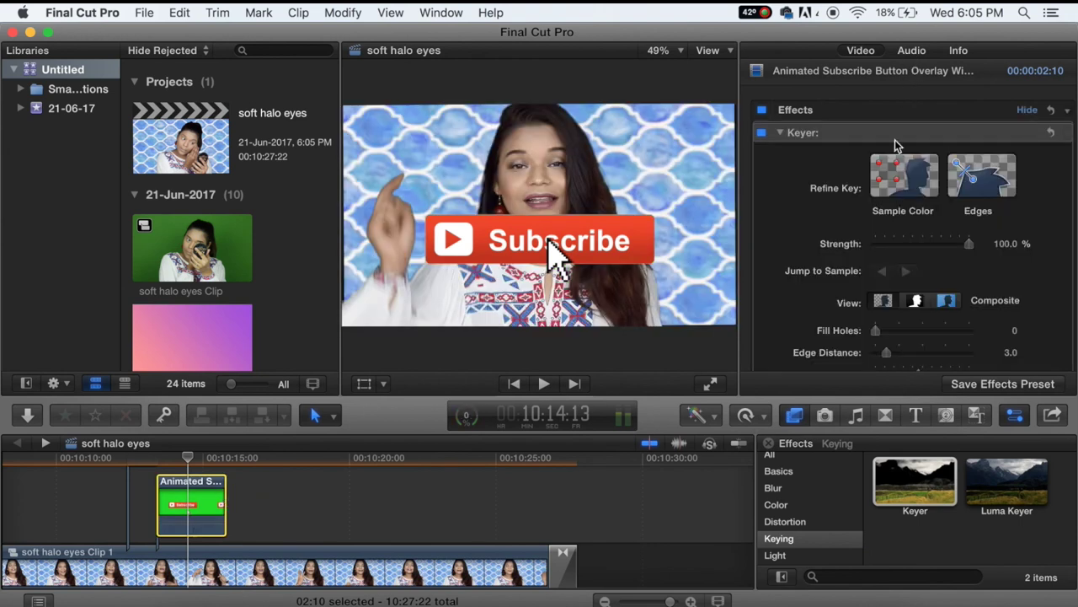
left_click(781, 133)
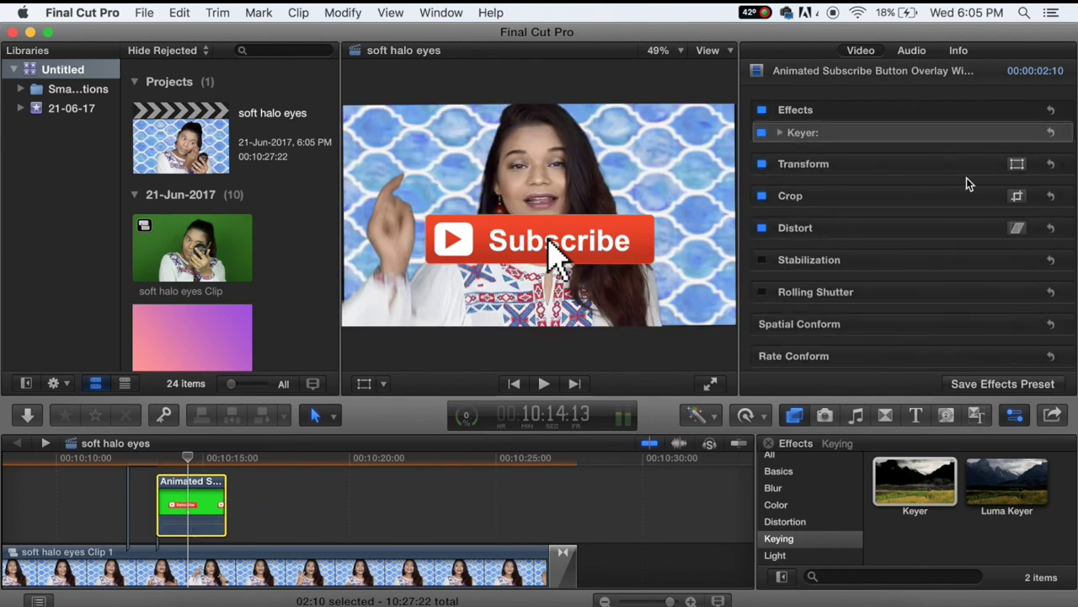
Scale the subscribe button down to about two thirds, tilt it slightly counterclockwise, and place it in the picture's lower-right corner.
left_click(1017, 164)
left_click_drag(342, 105, 461, 149)
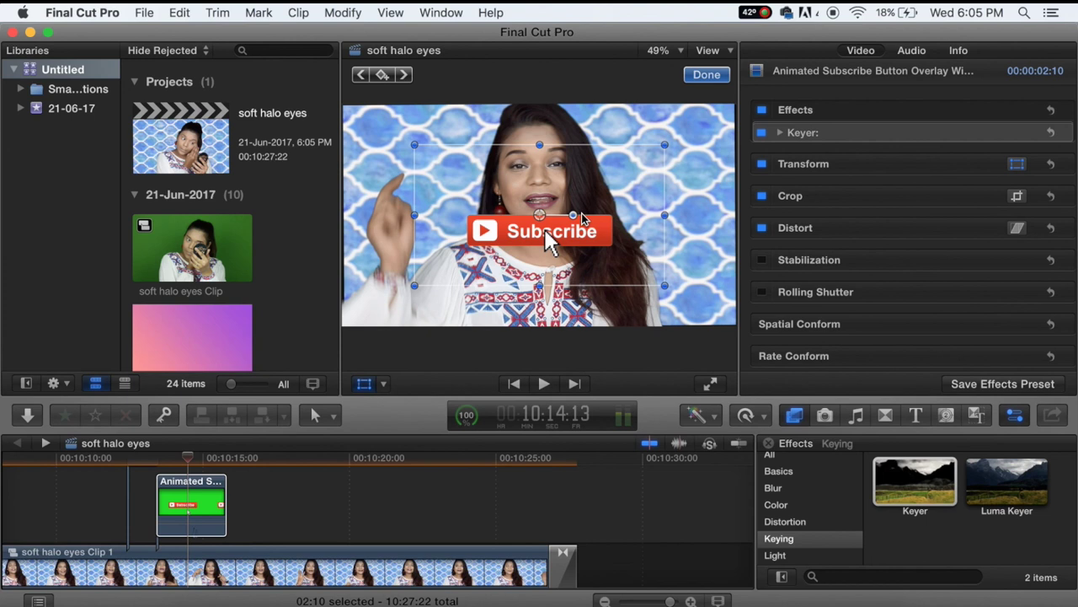
left_click_drag(575, 215, 659, 287)
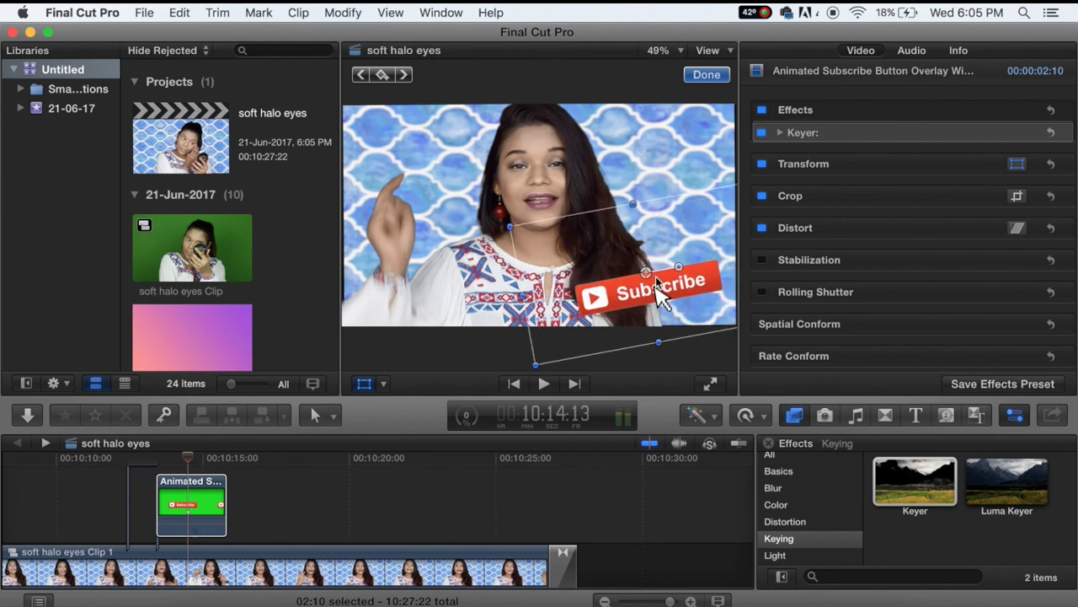
Add Cross Dissolve transitions to both ends of the subscribe button clip and raise its volume to 12 dB.
left_click(896, 424)
left_click(776, 493)
left_click_drag(914, 485, 192, 505)
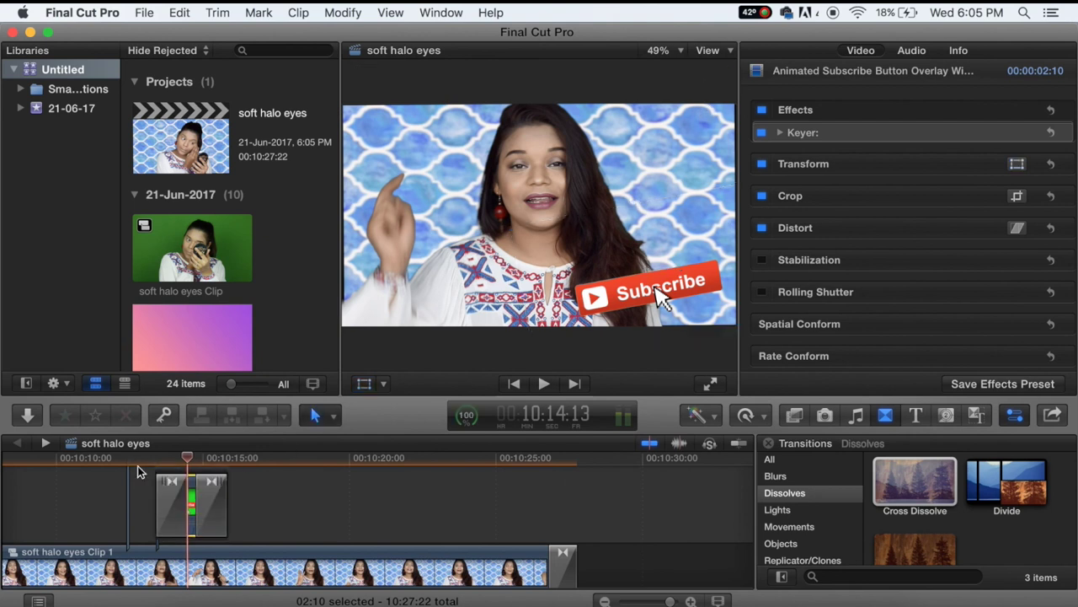
left_click(911, 49)
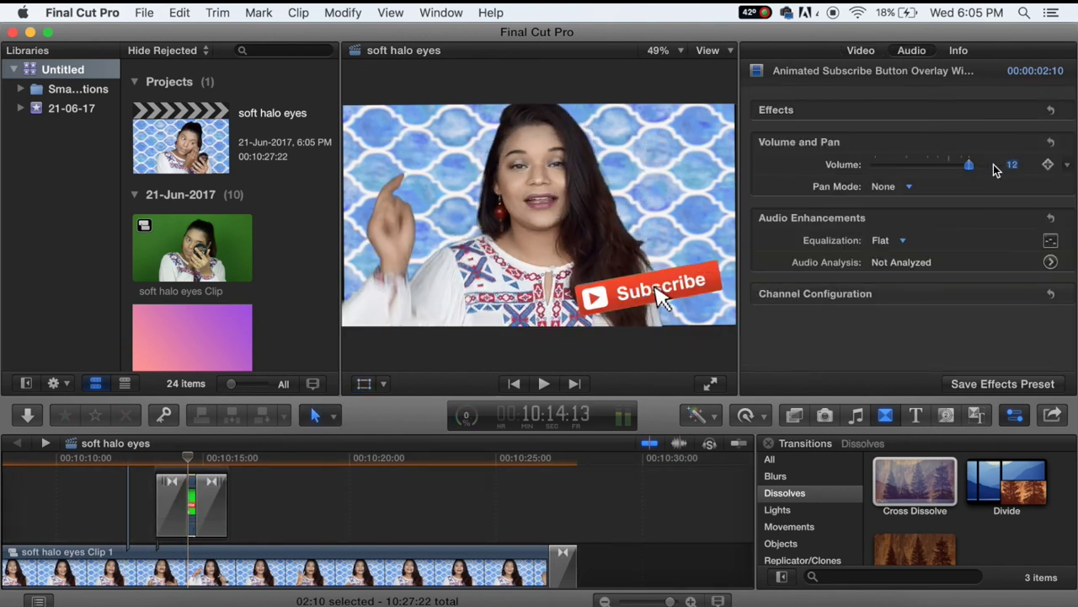
Play back the thumbs-up and subscribe button section from about 10:12:21.
left_click(139, 471)
key("super+equal")
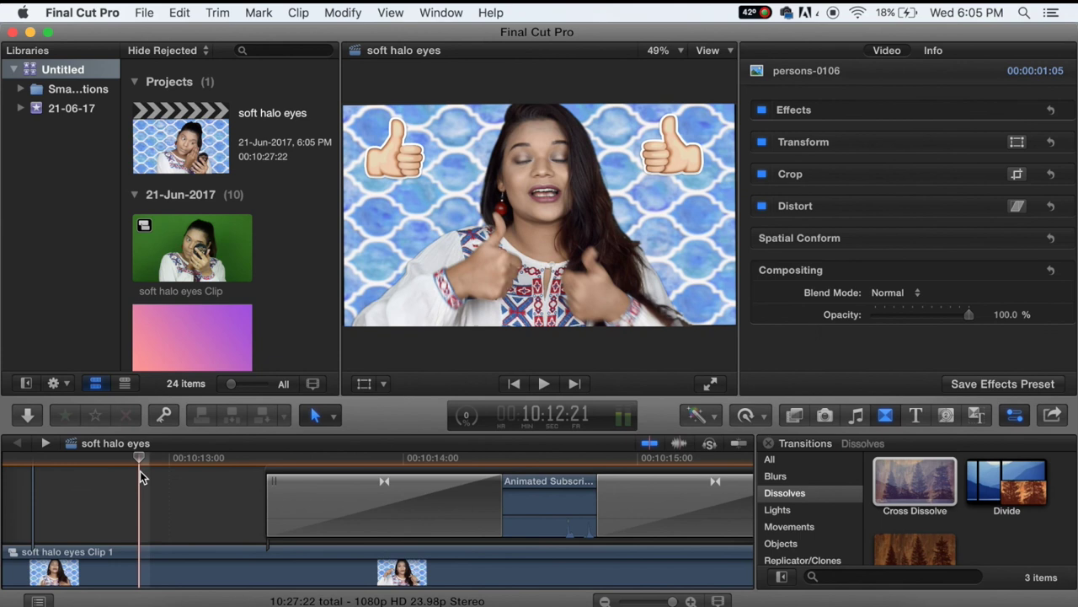
key("space")
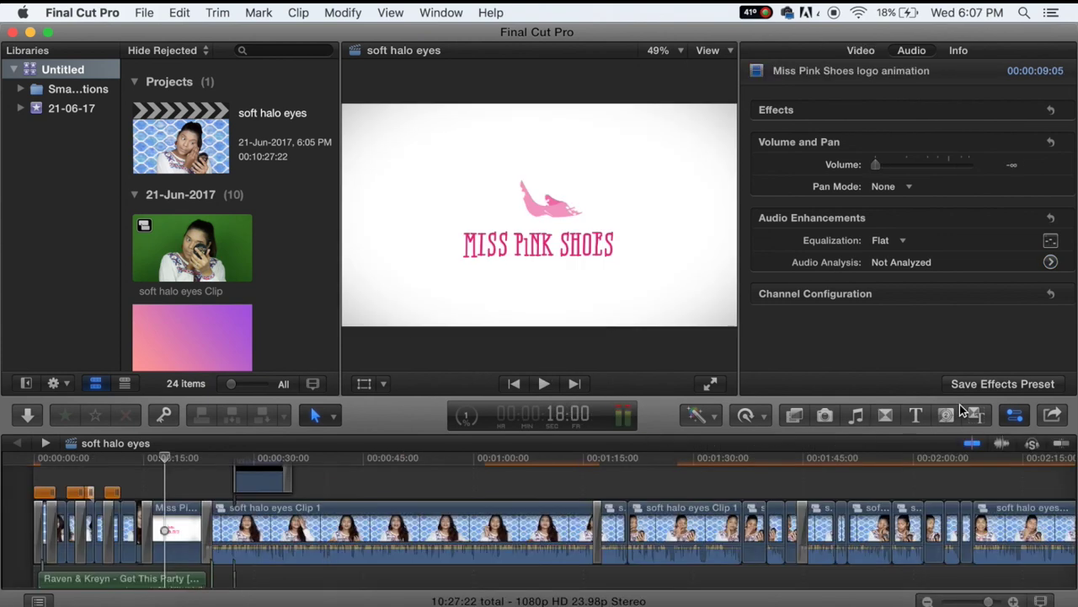
Export the project for Apple Devices 4K as soft halo eyes into the external drive's soft halo eyes folder, and show the background tasks.
left_click(1052, 414)
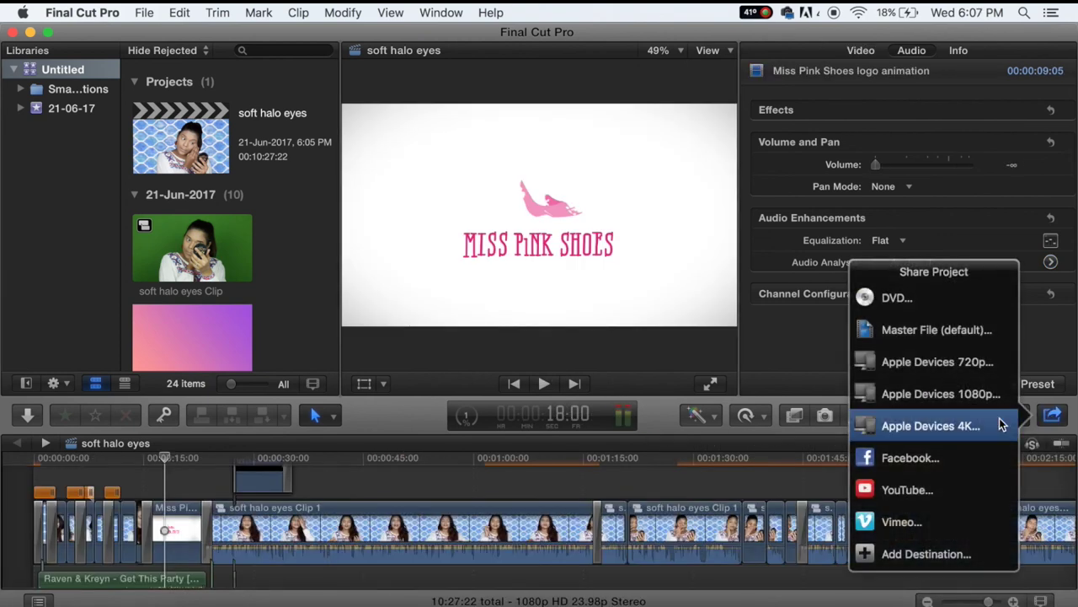
left_click(1001, 425)
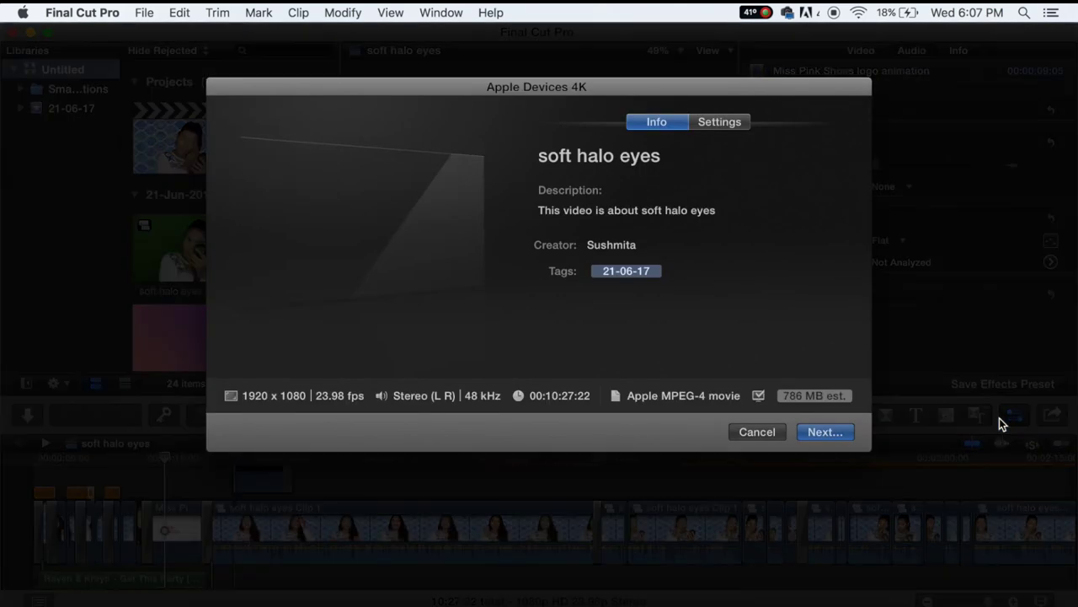
left_click(830, 434)
left_click(514, 144)
left_click(497, 154)
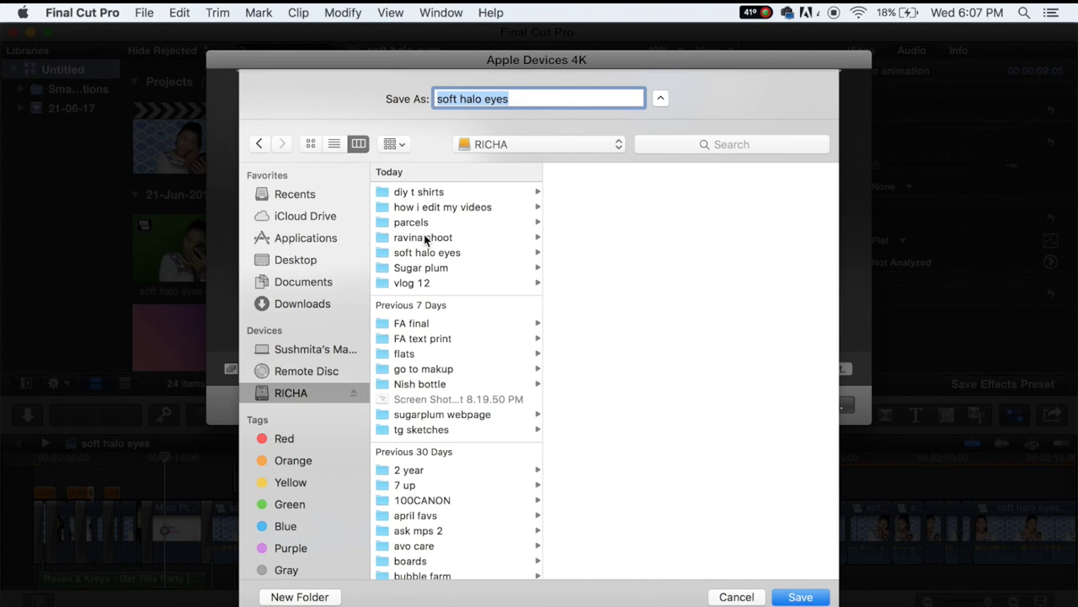
left_click(427, 253)
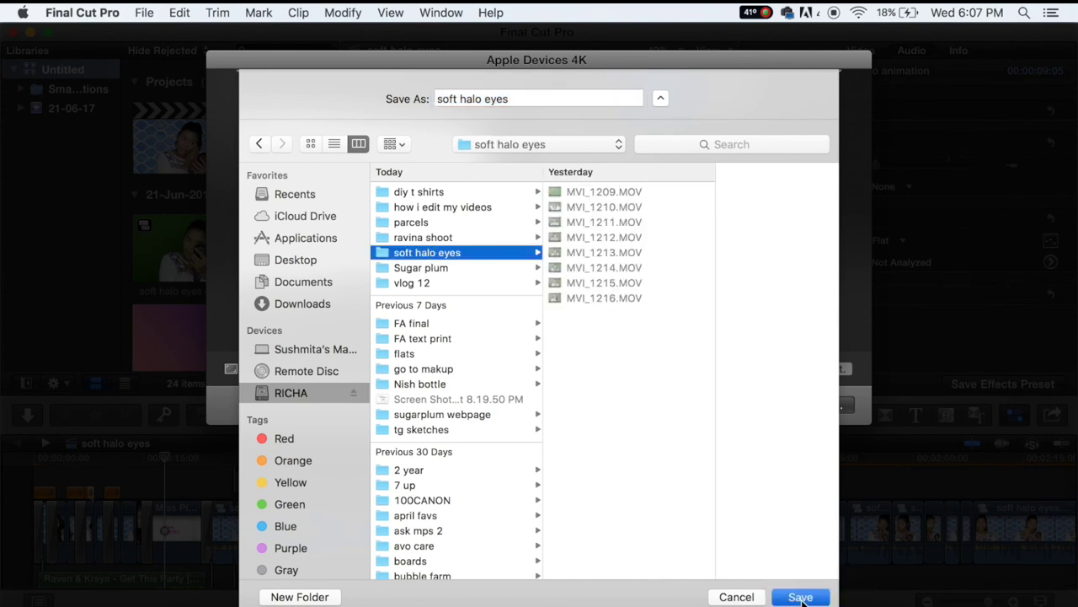
left_click(800, 596)
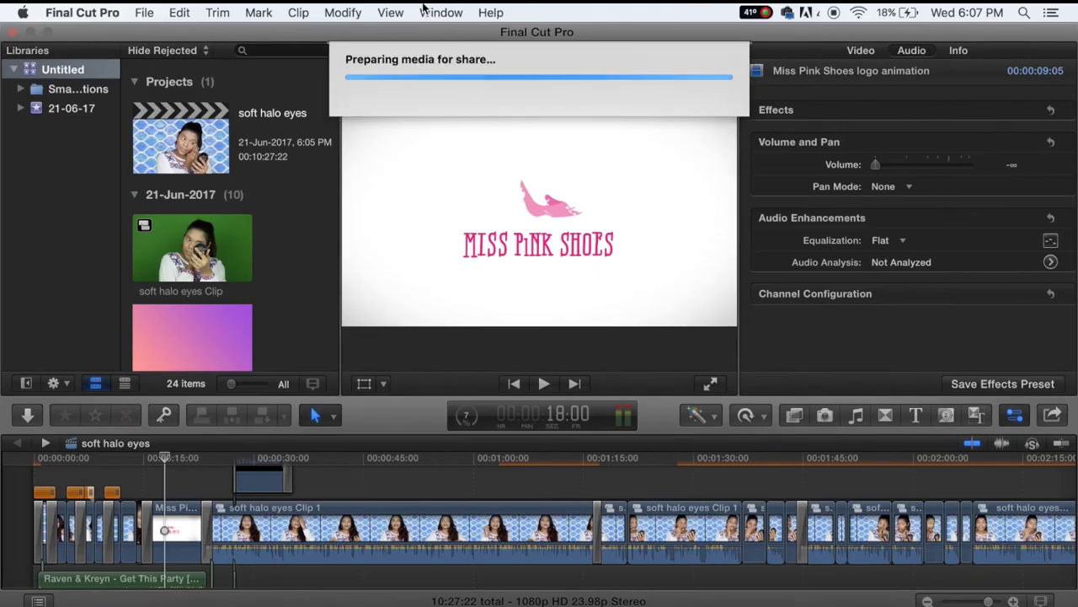
left_click(441, 12)
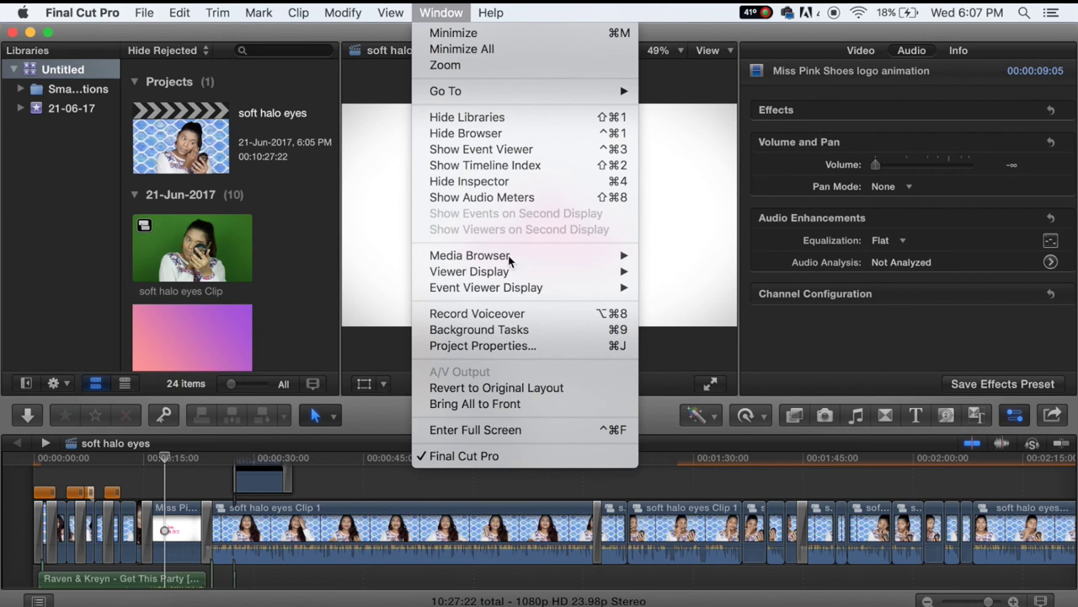
left_click(532, 331)
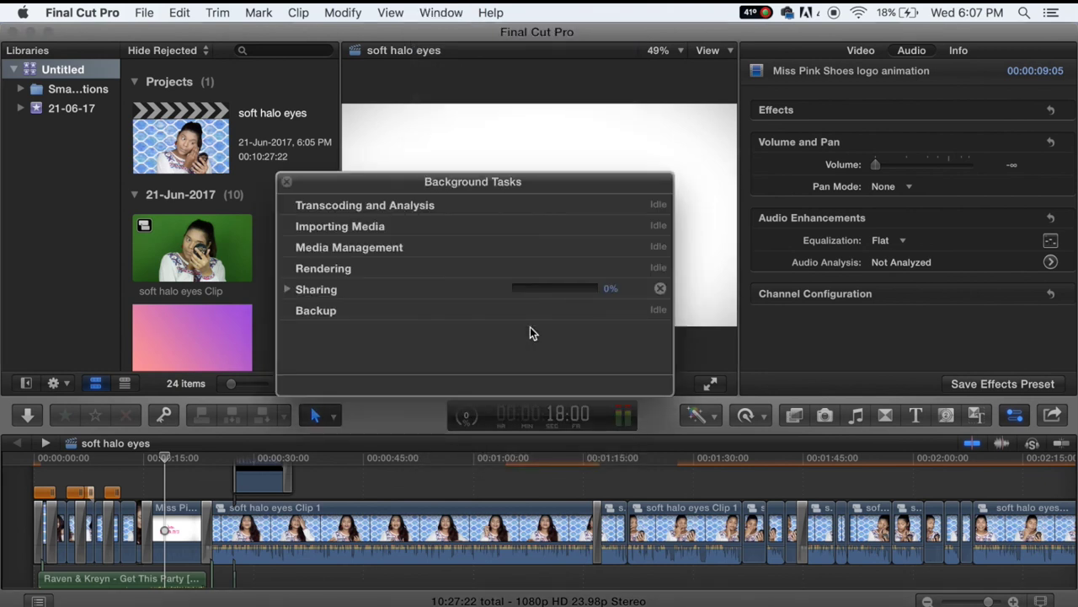